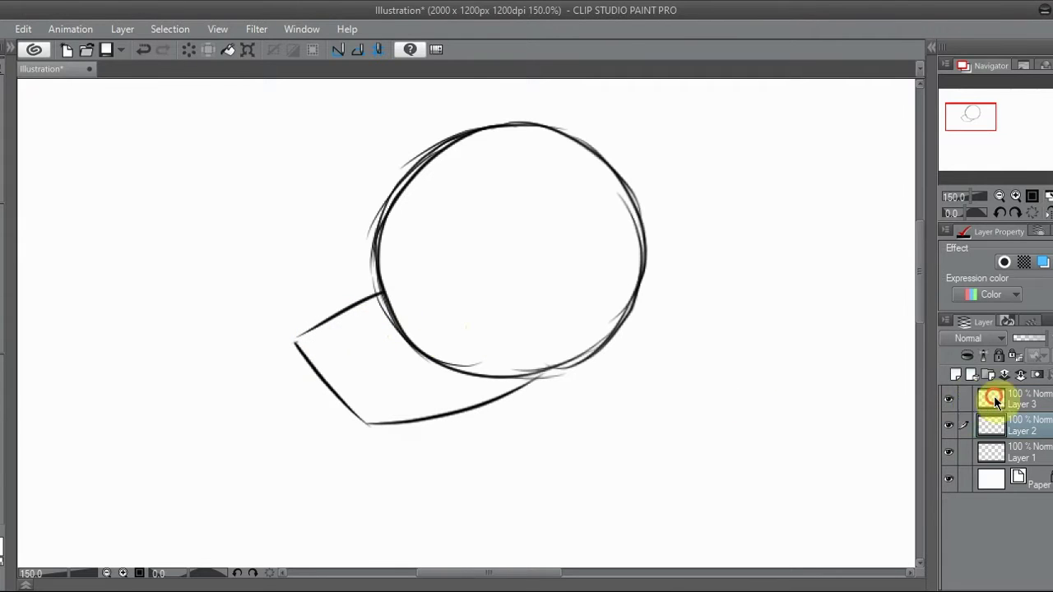
- Complete the upper line of the muzzle on a new layer so it meets the head circle
key(ctrl+shift+n)
drag(294, 340, 402, 275)
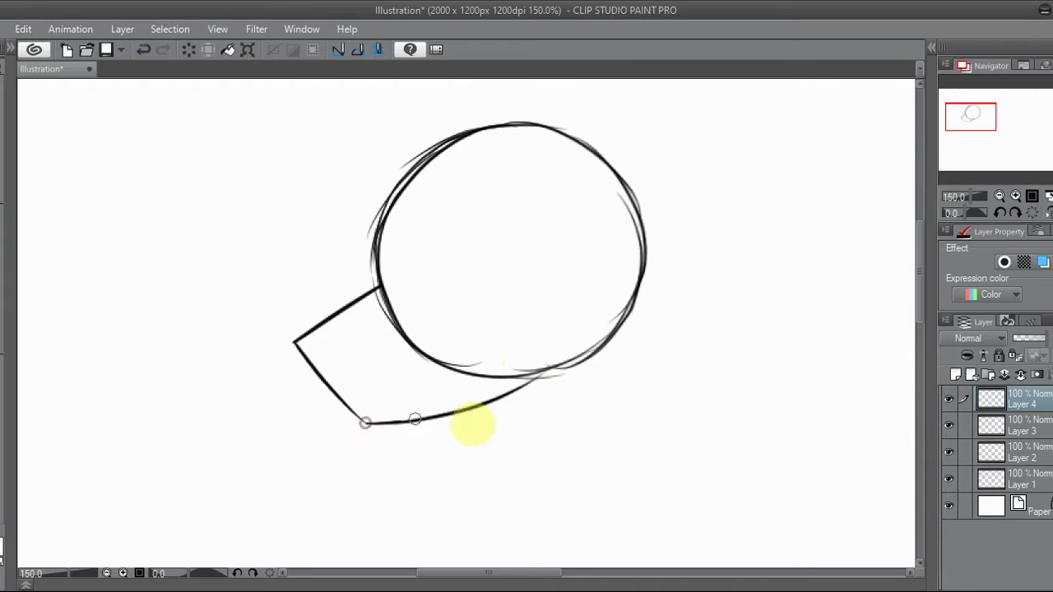
drag(414, 418, 285, 477)
- Check the muzzle sketch layers by toggling their visibility and merge them into one layer
click(948, 399)
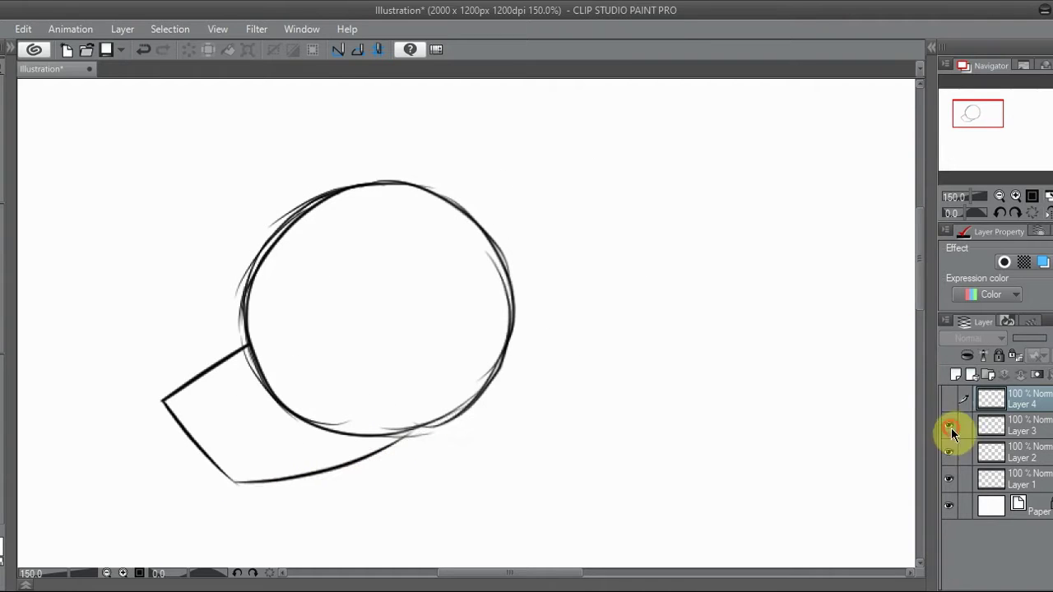
click(949, 426)
click(1020, 374)
drag(991, 425, 970, 353)
- Draw an open mouth with a pointed fang along the front of the muzzle, on its own layer
click(1013, 197)
click(1013, 198)
mouse_move(259, 413)
mouse_down()
mouse_move(386, 324)
mouse_move(537, 310)
mouse_move(568, 338)
mouse_move(456, 417)
mouse_move(317, 475)
mouse_up()
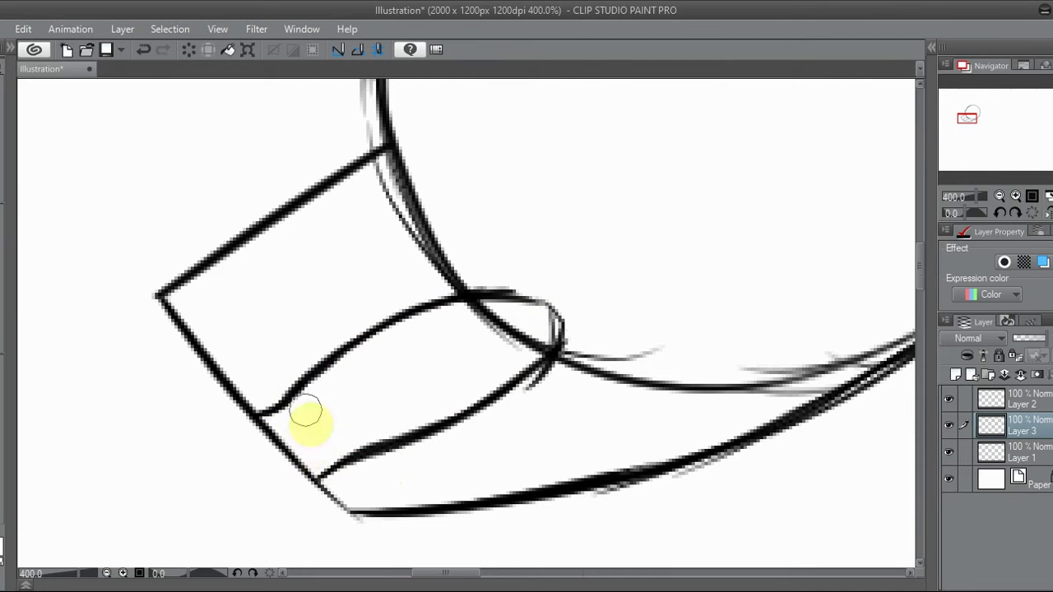
drag(288, 433, 377, 482)
drag(357, 404, 526, 330)
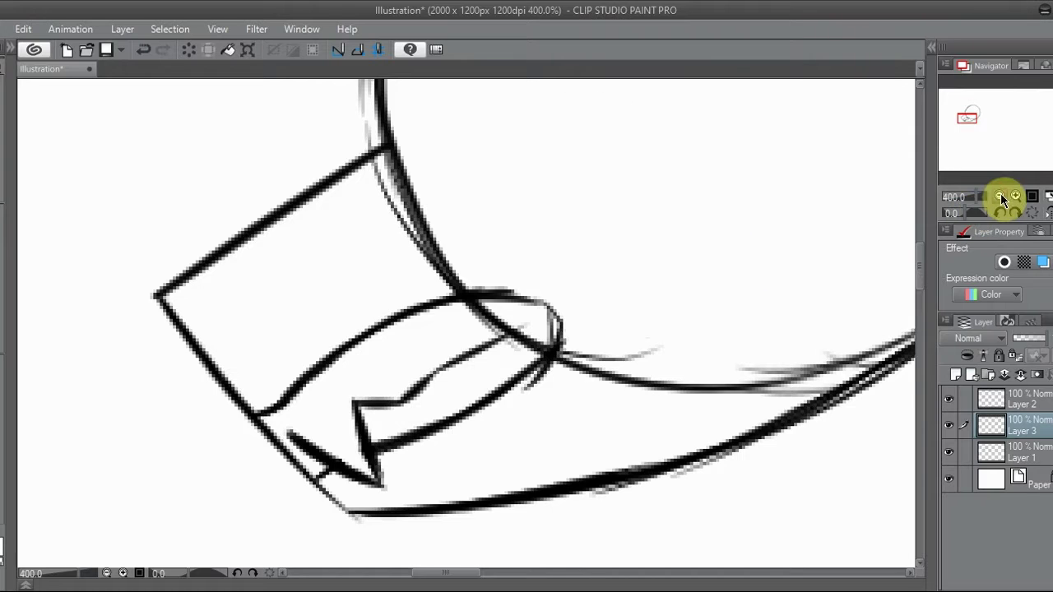
- Draw a small curved nose outline at the upper tip of the muzzle on a new layer
click(1000, 196)
click(955, 374)
click(1015, 196)
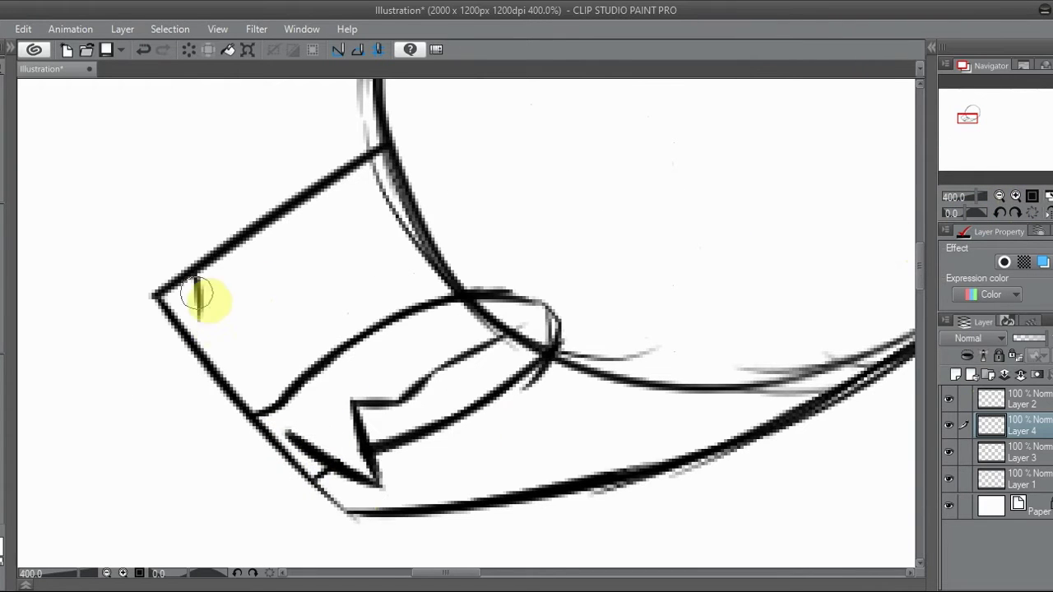
click(1000, 197)
- Check the layers by toggling their visibility and merge the nose, mouth and muzzle lines together
click(948, 452)
click(948, 452)
click(1019, 374)
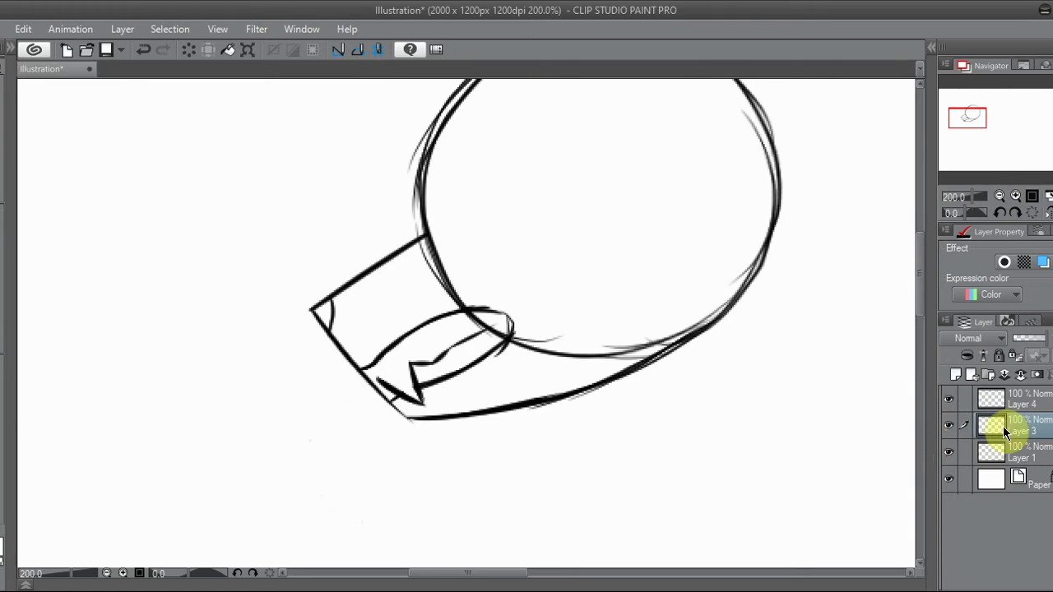
click(970, 110)
click(948, 451)
click(948, 452)
click(1015, 369)
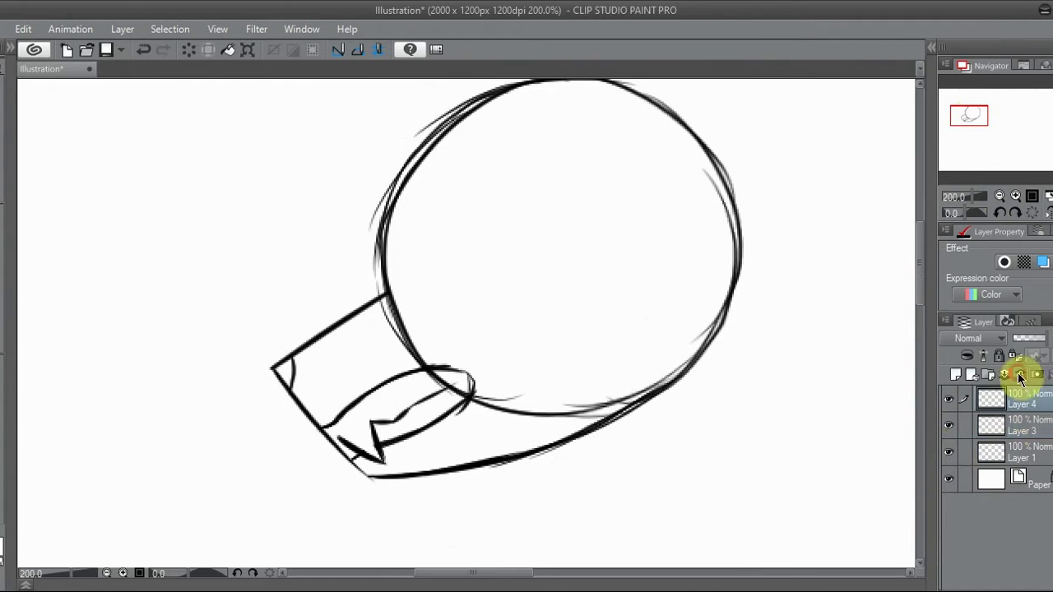
- Draw a long pointed ear rising from the upper back of the head circle on a separate layer
click(977, 111)
drag(976, 111, 982, 106)
drag(370, 288, 627, 163)
mouse_move(594, 369)
mouse_down()
mouse_move(628, 165)
mouse_move(436, 311)
mouse_up()
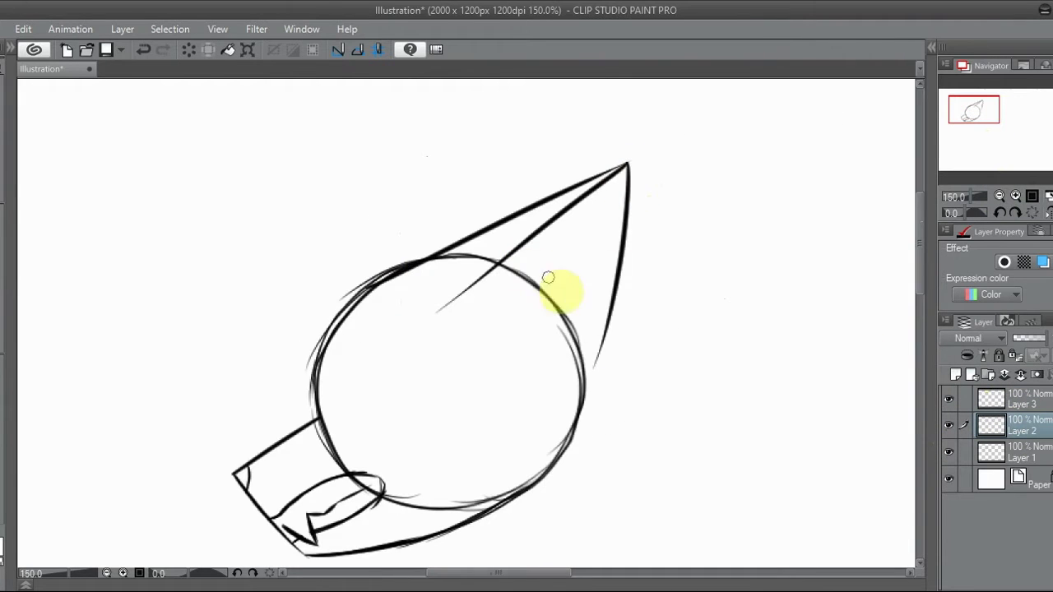
- Duplicate the ear, offset the copy slightly behind the original as the far ear, and merge both
key(ctrl+c)
key(ctrl+v)
key(ctrl+t)
key(Return)
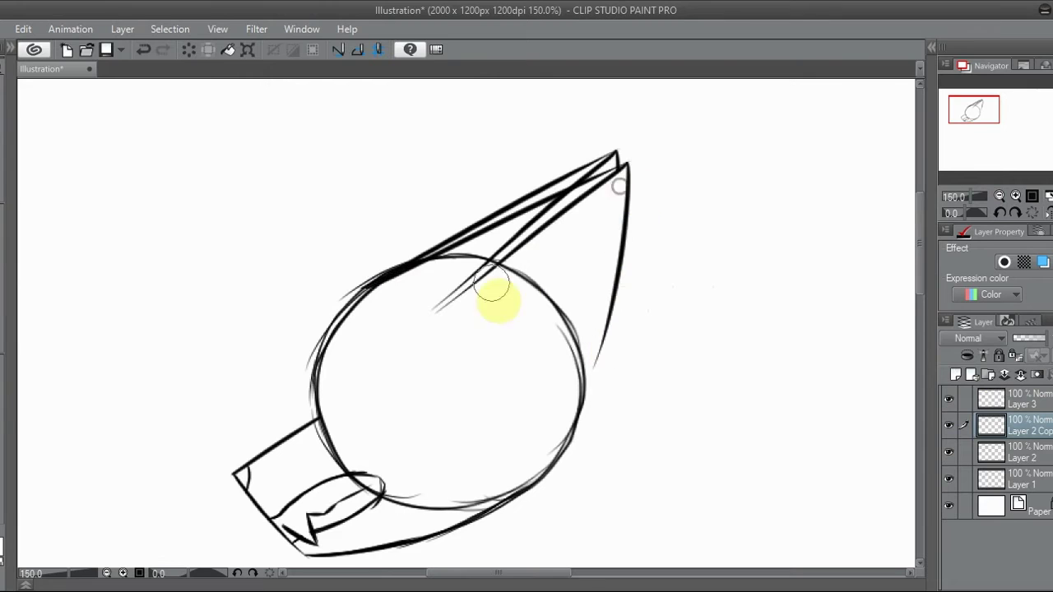
key(k)
drag(560, 247, 553, 250)
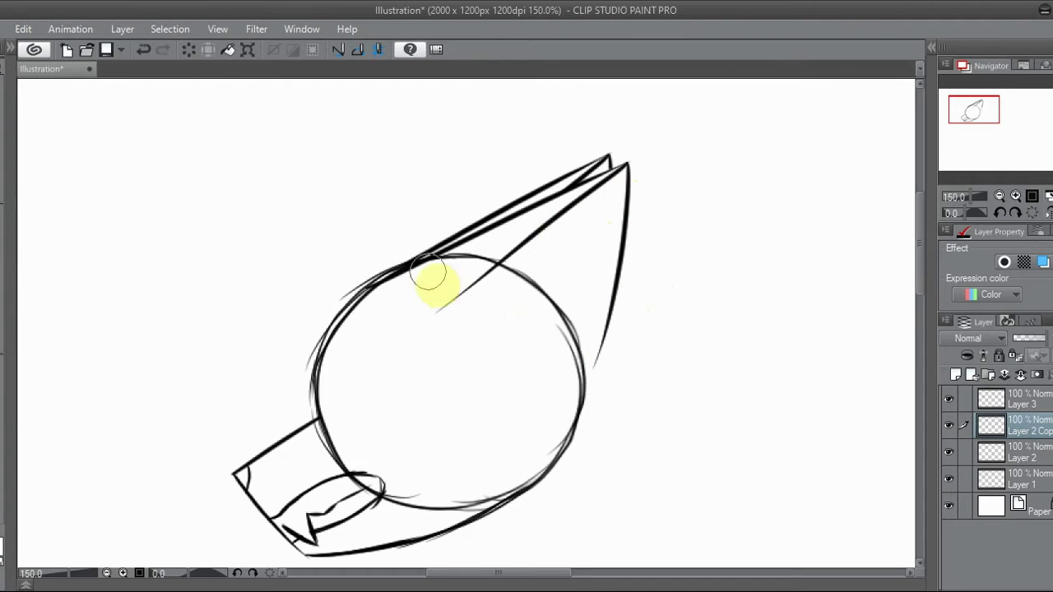
ctrl+shift+click(361, 289)
key(ctrl+e)
- Draw jagged fur tufts along the back of the head and the forehead on two new layers
click(954, 374)
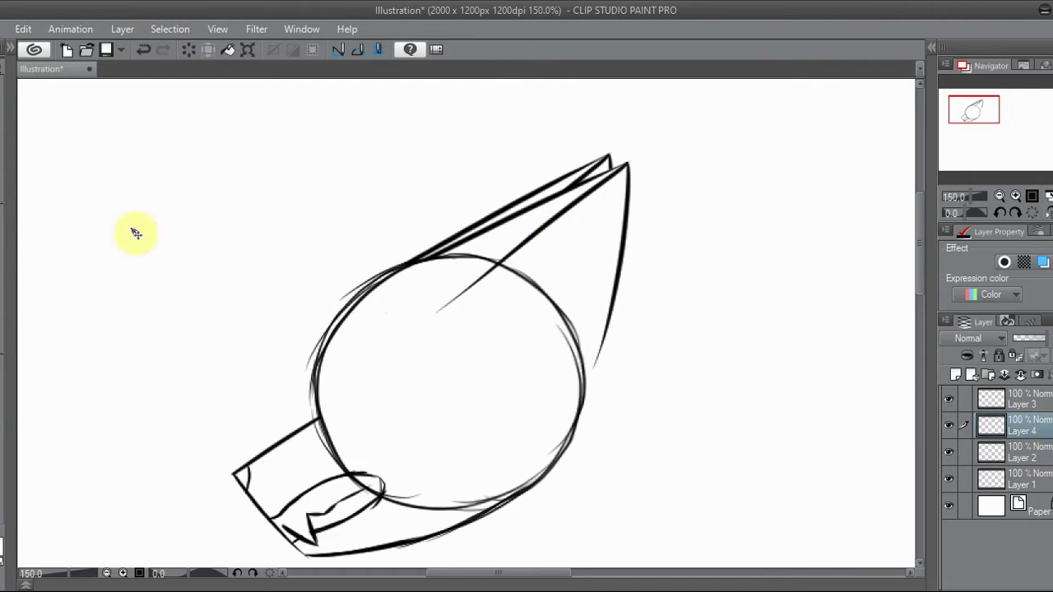
key(h)
drag(382, 285, 339, 299)
drag(334, 347, 319, 421)
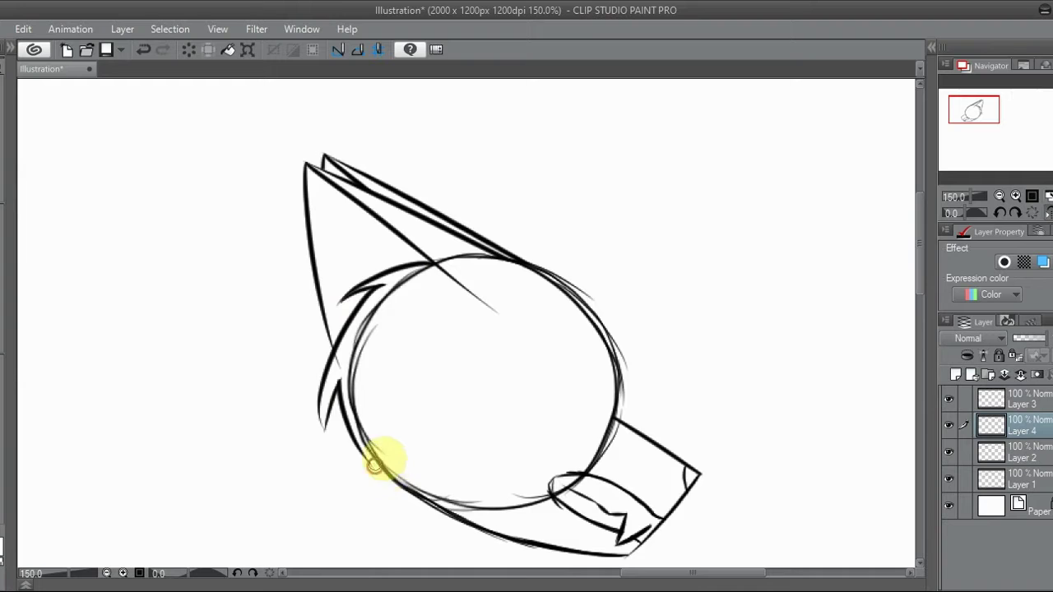
key(h)
click(559, 450)
click(953, 376)
drag(415, 257, 304, 305)
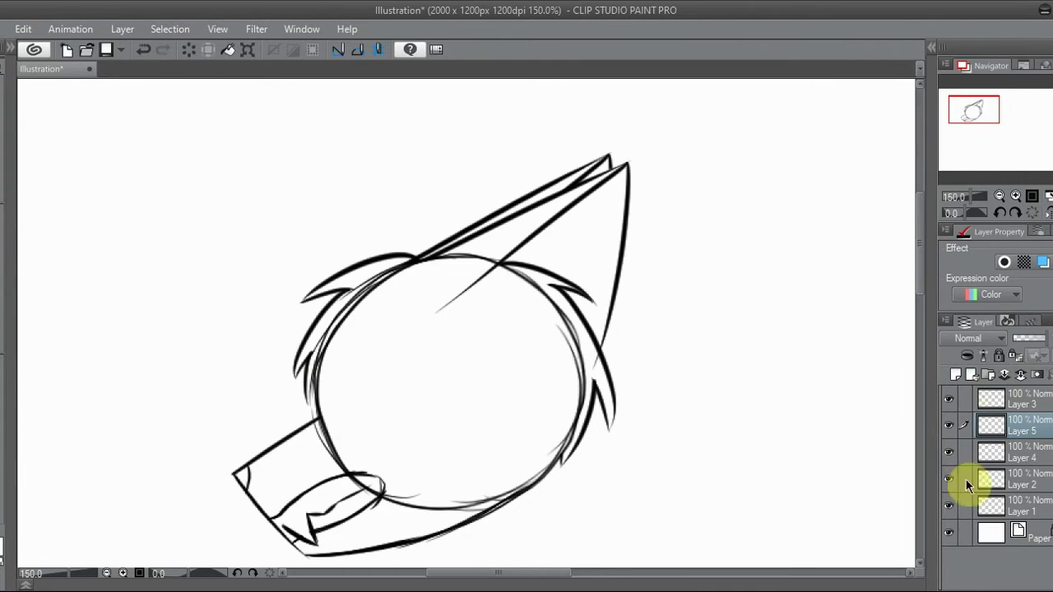
- Delete the head circle's construction layer and merge the remaining head line layers
click(949, 507)
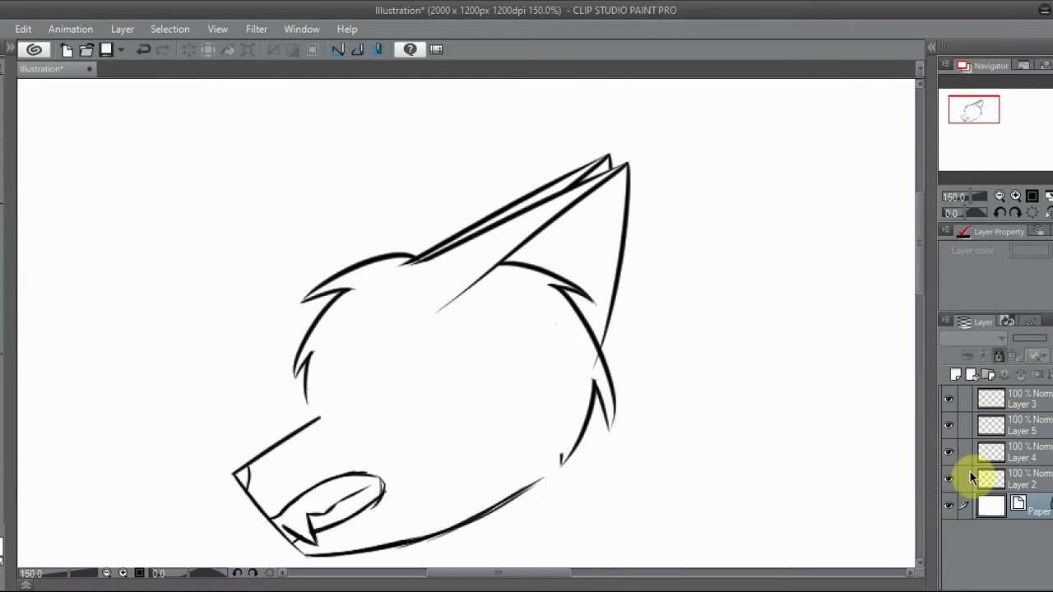
key(Delete)
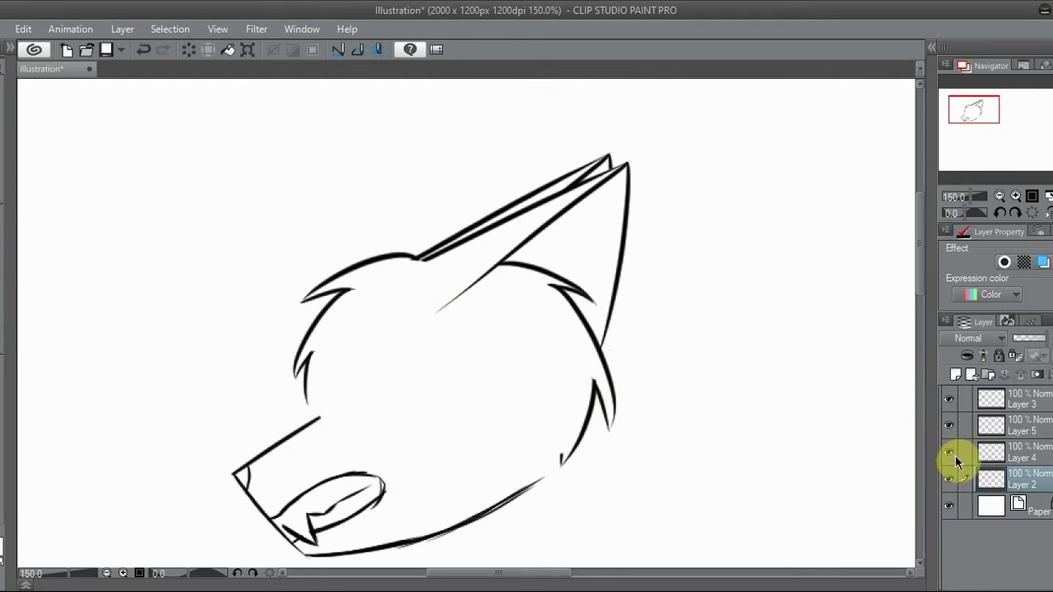
drag(949, 431, 1036, 374)
- Draw a slanted eye in the middle of the head on a new layer and fill it with black
click(1015, 195)
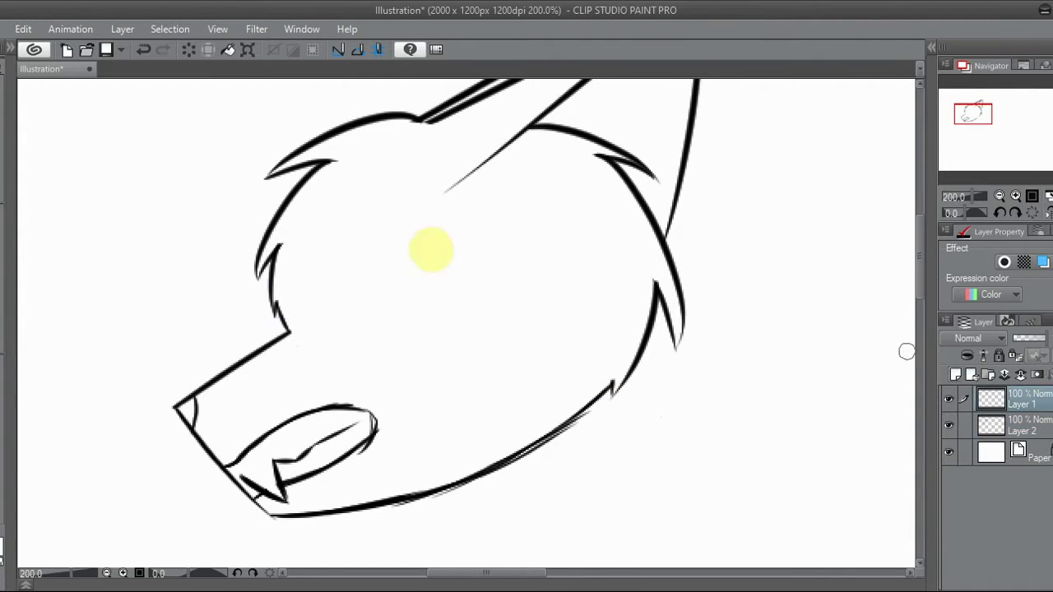
mouse_move(352, 294)
mouse_down()
mouse_move(460, 232)
mouse_move(450, 298)
mouse_up()
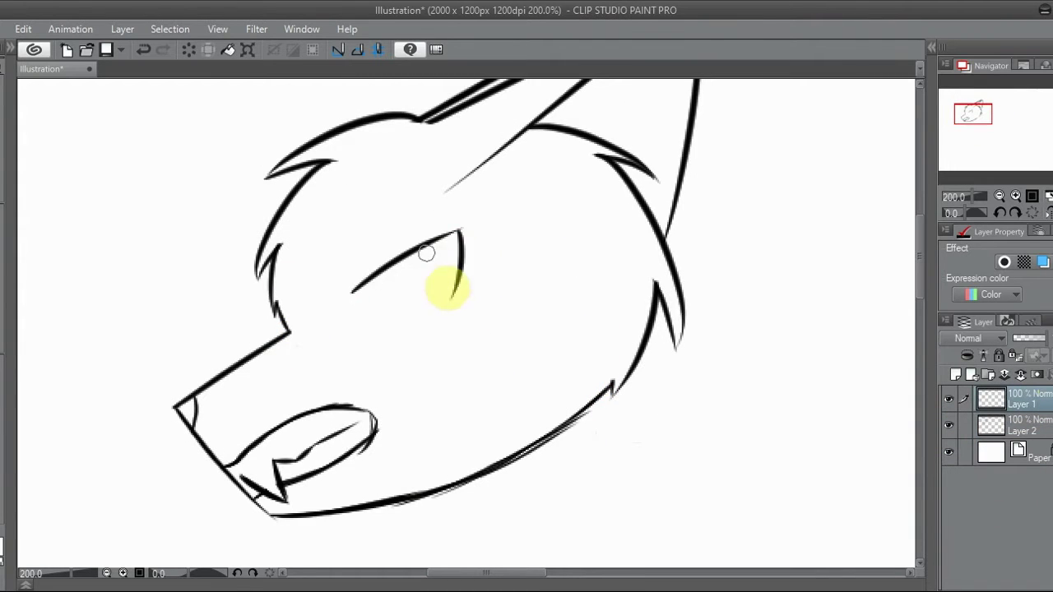
drag(982, 116, 980, 113)
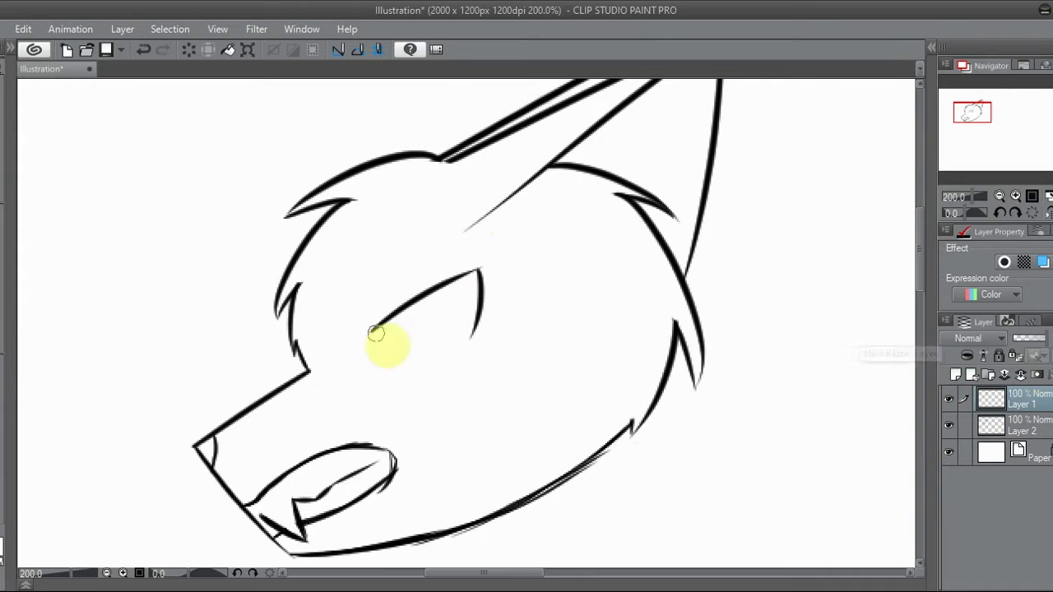
drag(376, 341, 438, 344)
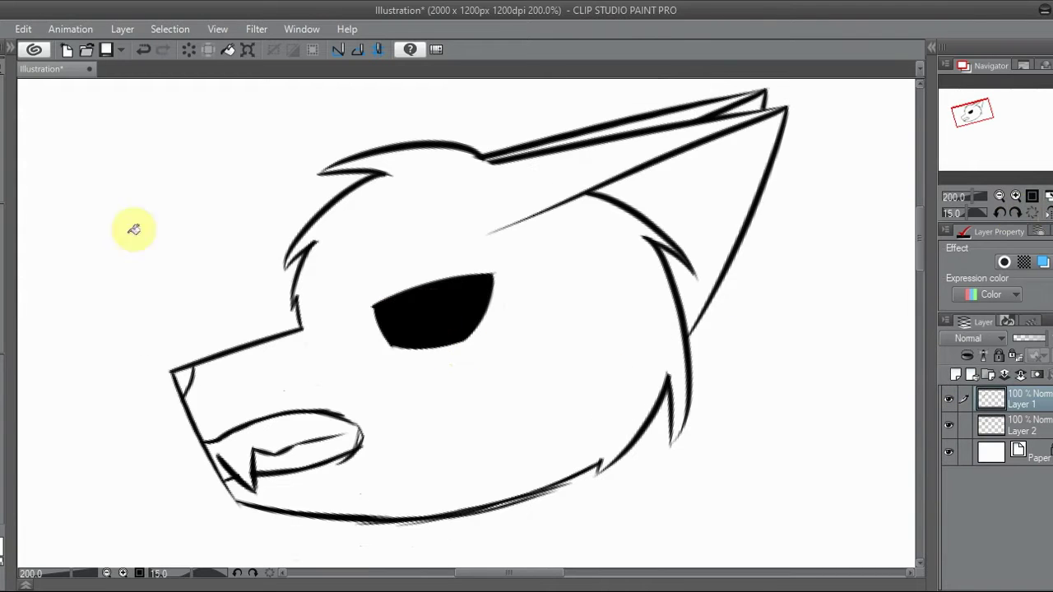
- Shift the eye slightly to the right and fill the nose tip with black
click(1031, 212)
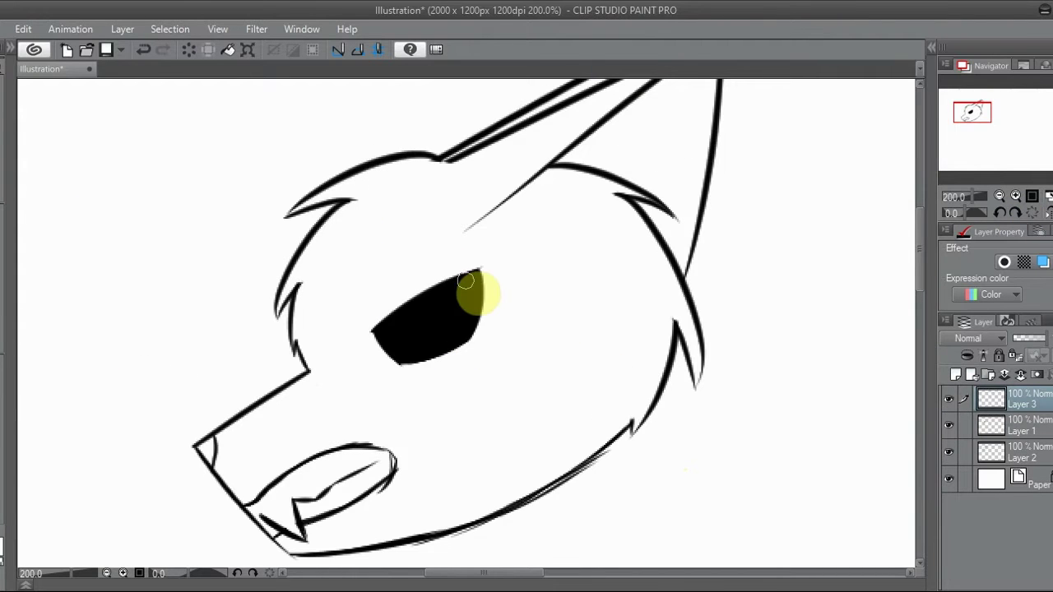
ctrl+shift+click(691, 341)
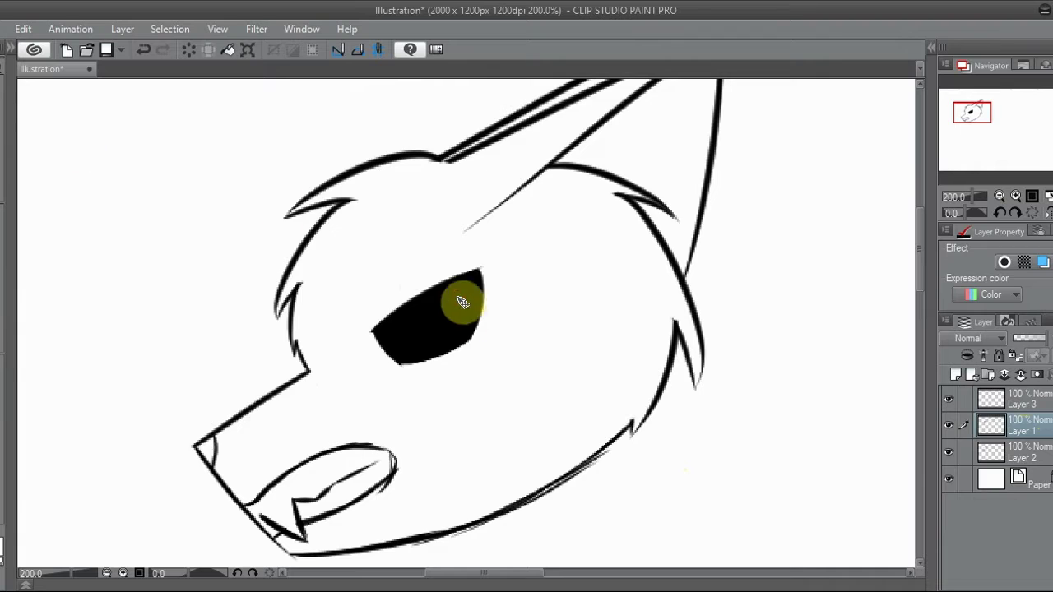
click(948, 400)
click(949, 401)
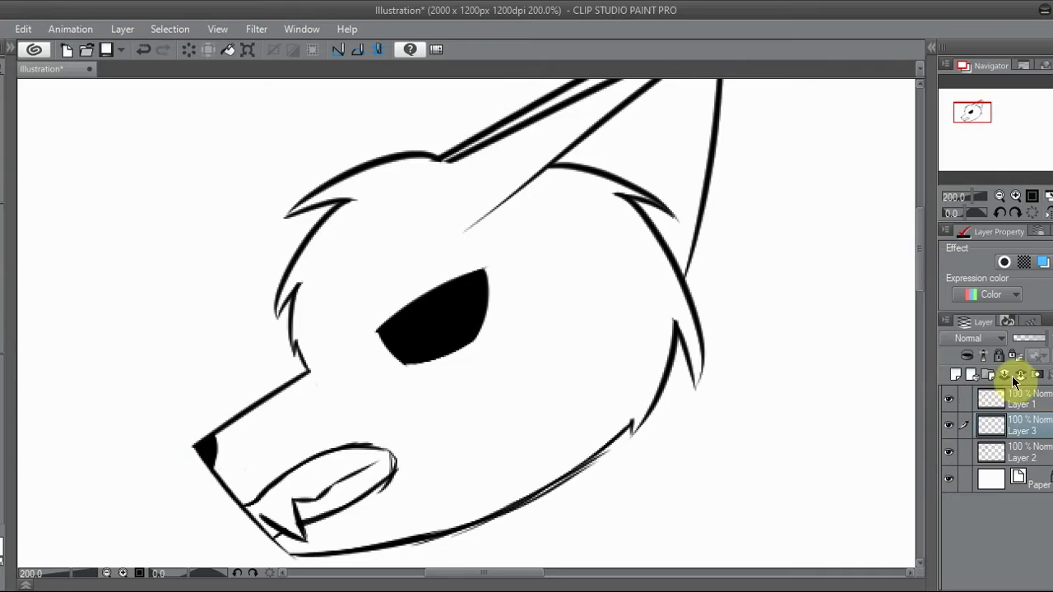
- Draw a red slit pupil in the eye and a curved red brow stroke above it, using brush size 10
click(14, 48)
click(82, 559)
drag(518, 292, 529, 340)
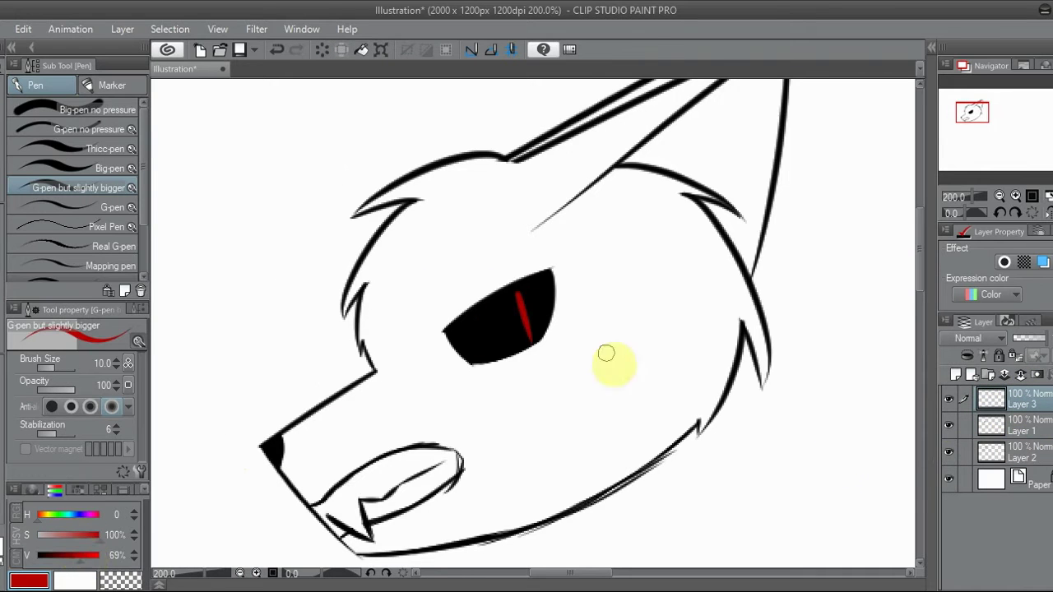
drag(436, 311, 501, 242)
click(955, 374)
- Lighten the red to 81% saturation and 82% brightness, and merge the brow and pupil layers
click(955, 374)
click(93, 540)
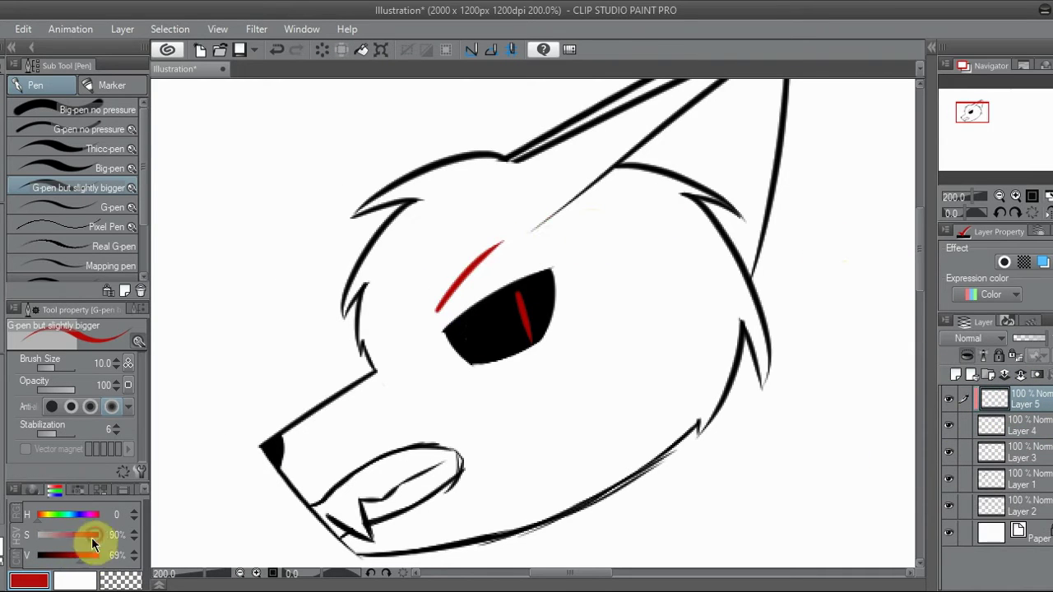
key(ctrl+z)
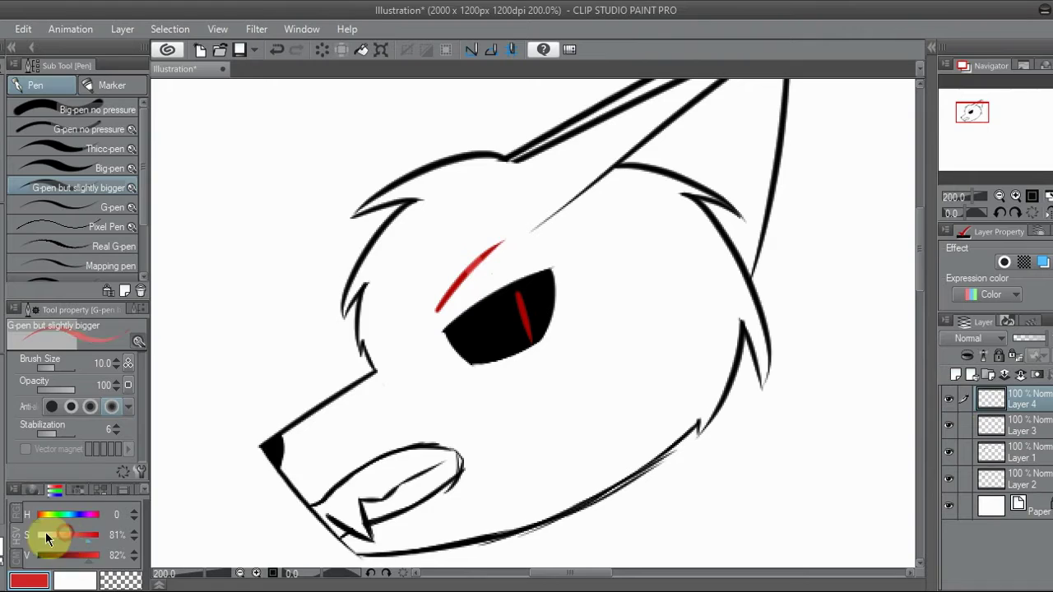
click(949, 425)
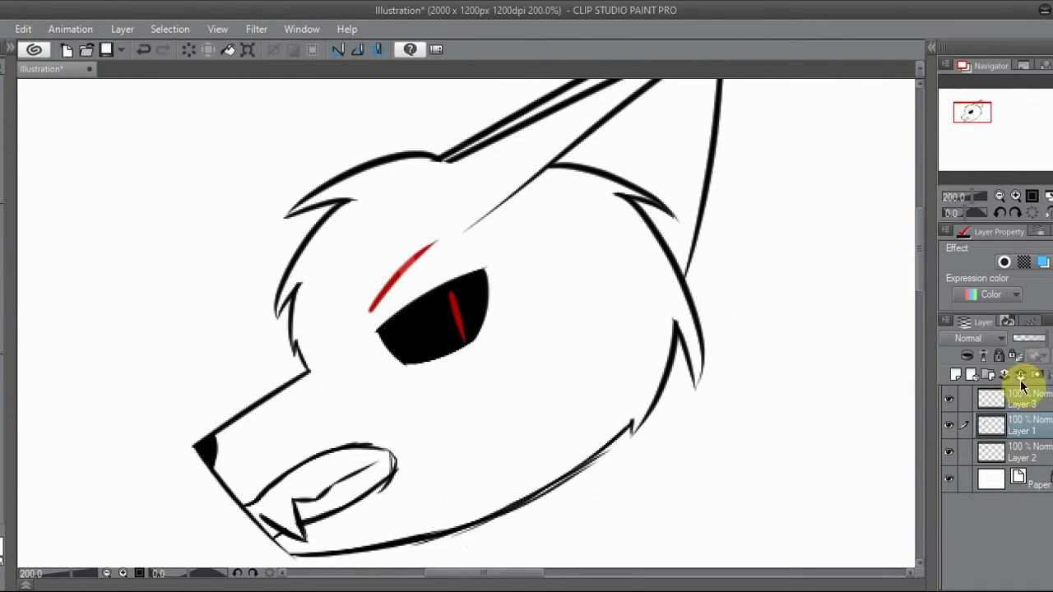
- Draw short neck lines and a curved shoulder line below the back of the jaw on a new layer
click(979, 378)
drag(512, 239, 519, 281)
drag(423, 293, 463, 331)
scroll(498, 254, down, 3)
- Draw the front contour of a bent arm running from the shoulder through the elbow to the forearm
drag(486, 202, 517, 403)
scroll(693, 287, down, 2)
key(ctrl+shift+n)
drag(541, 298, 421, 448)
scroll(572, 329, up, 2)
- Draw the rear contour of the bent arm on a new layer while the canvas view is mirrored
click(956, 374)
key(h)
drag(417, 188, 370, 357)
mouse_move(410, 238)
mouse_down()
mouse_move(365, 390)
mouse_move(510, 551)
mouse_up()
click(1032, 213)
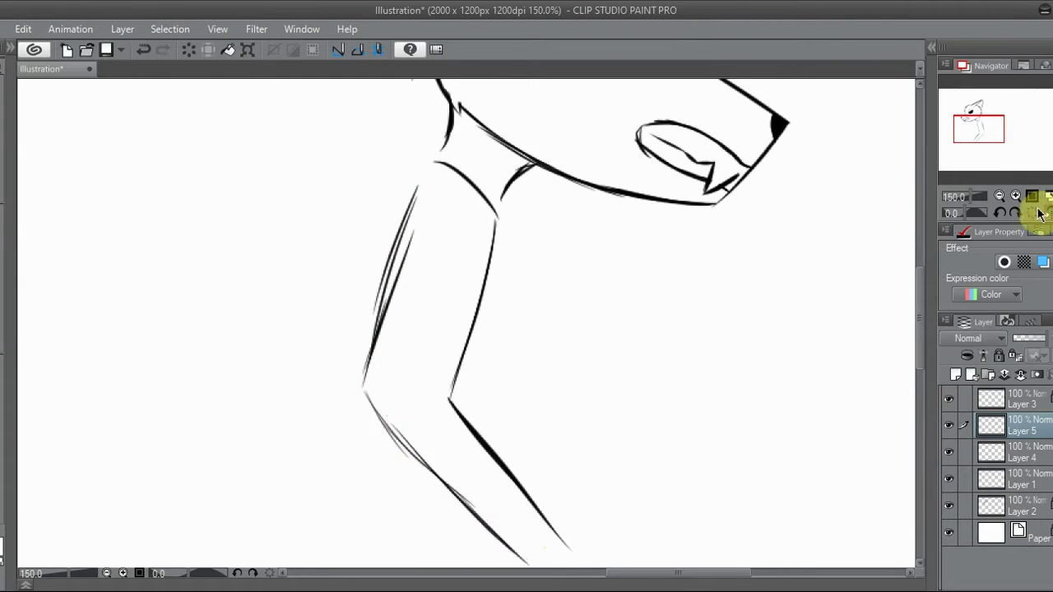
click(955, 374)
drag(556, 329, 464, 494)
drag(552, 335, 449, 501)
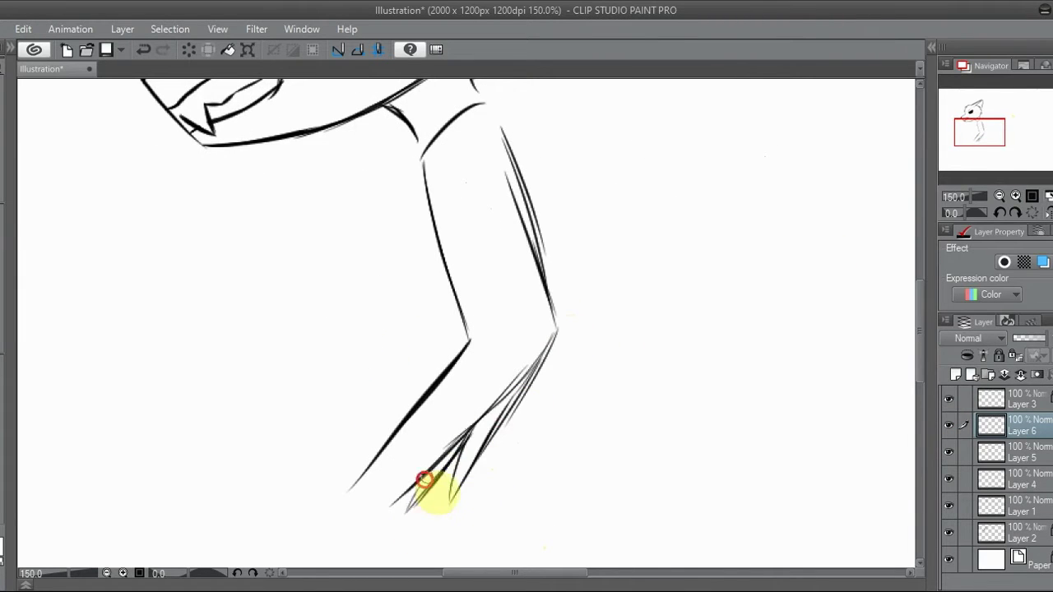
key(ctrl+z)
key(ctrl+z)
key(ctrl+z)
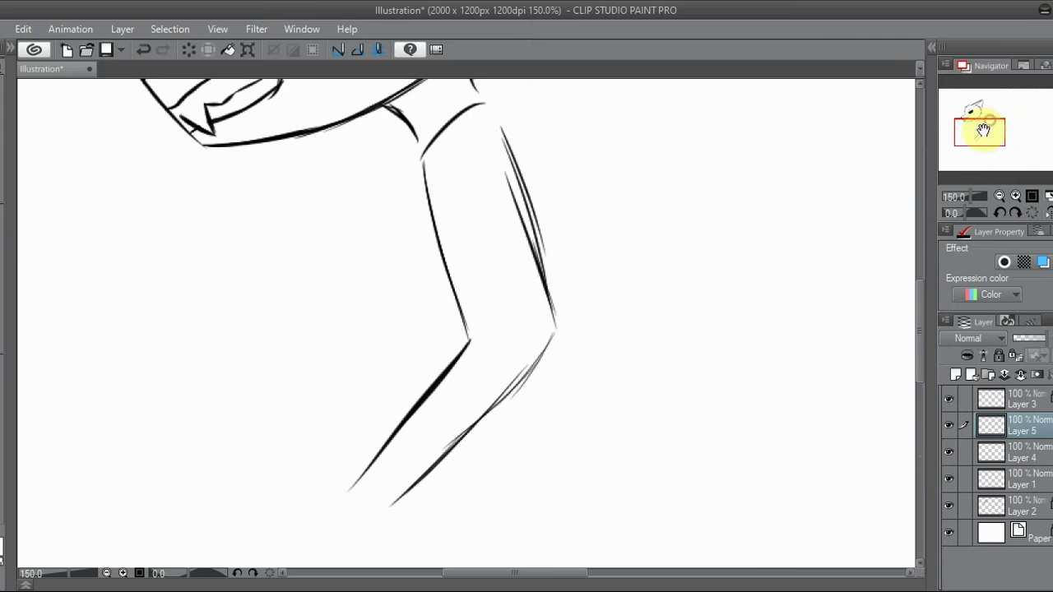
scroll(983, 130, up, 5)
mouse_move(499, 299)
mouse_down()
mouse_move(387, 406)
mouse_move(411, 392)
mouse_move(586, 374)
mouse_up()
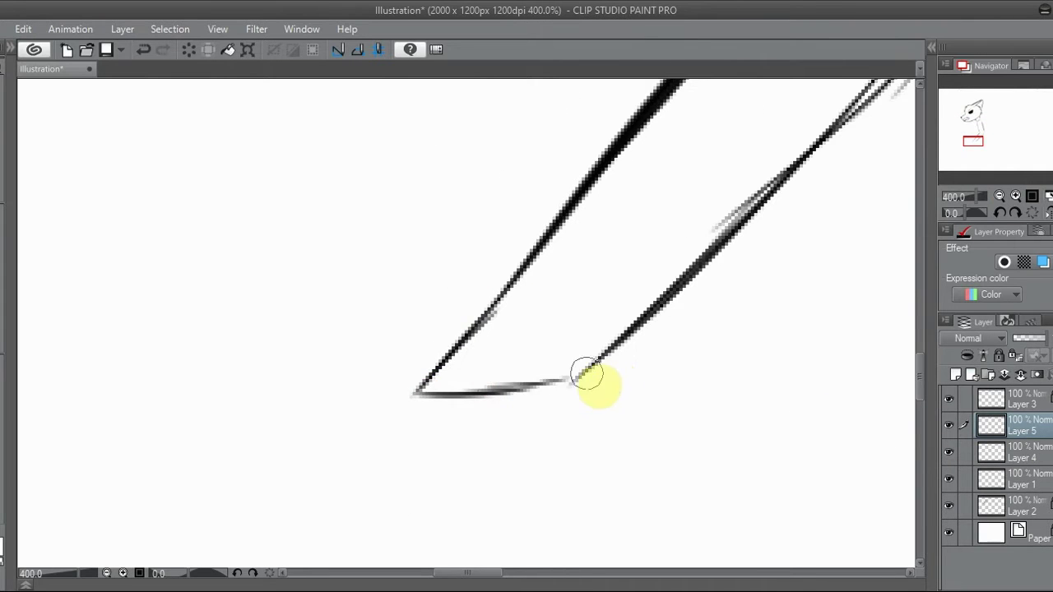
scroll(987, 137, down, 5)
scroll(987, 140, up, 3)
click(1014, 196)
scroll(972, 140, up, 3)
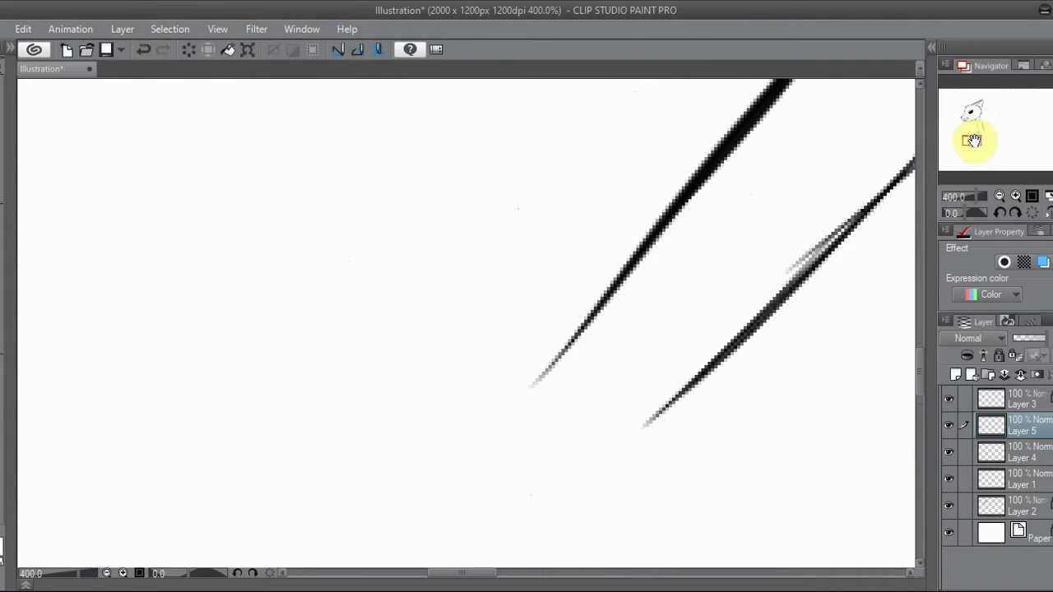
drag(636, 428, 395, 477)
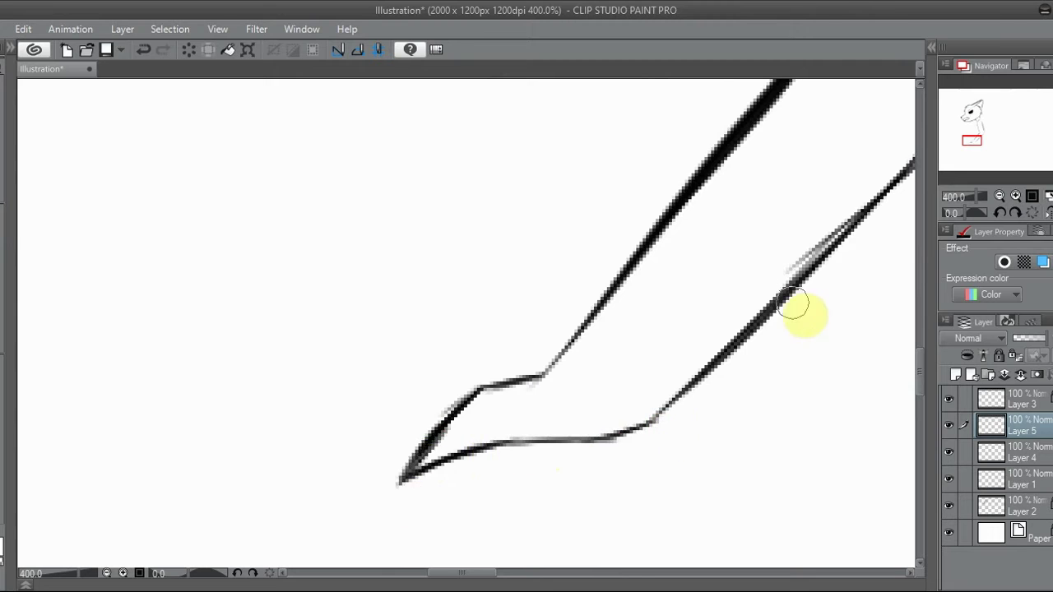
key(ctrl+z)
key(ctrl+z)
key(ctrl+z)
mouse_move(505, 430)
mouse_down()
mouse_move(670, 428)
mouse_move(691, 413)
mouse_up()
scroll(975, 141, down, 4)
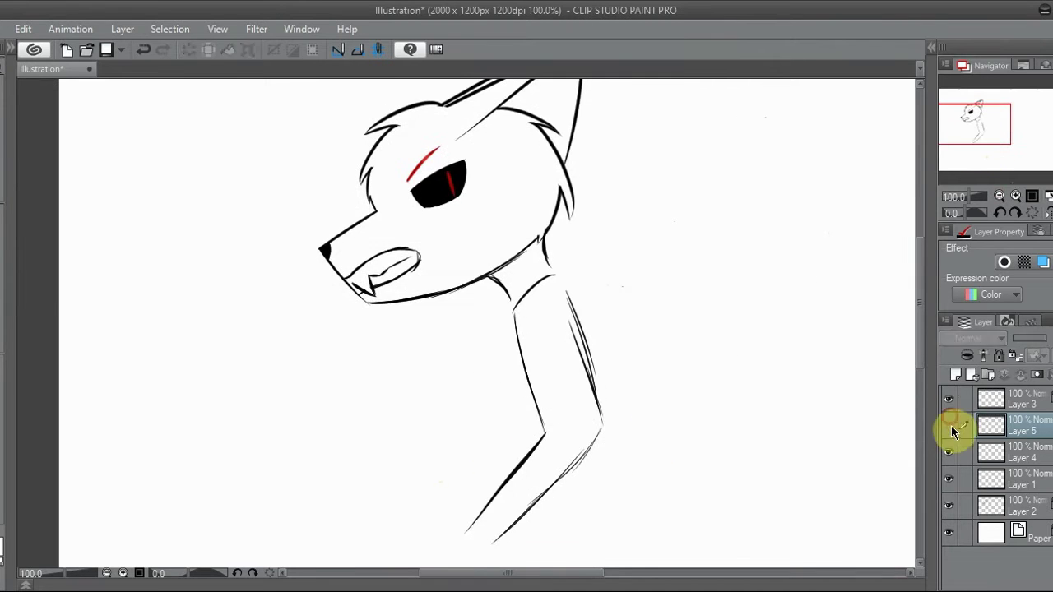
key(ctrl+e)
key(ctrl+z)
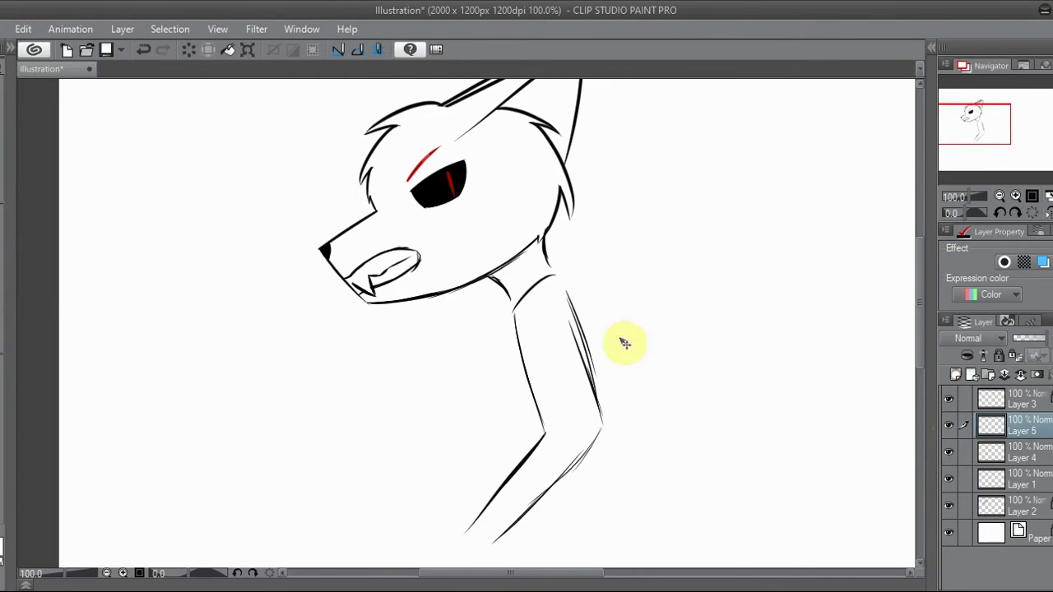
- Draw a small rounded paw closing the open end of the forearm
scroll(970, 123, up, 4)
mouse_move(415, 352)
mouse_down()
mouse_move(329, 435)
mouse_move(493, 427)
mouse_up()
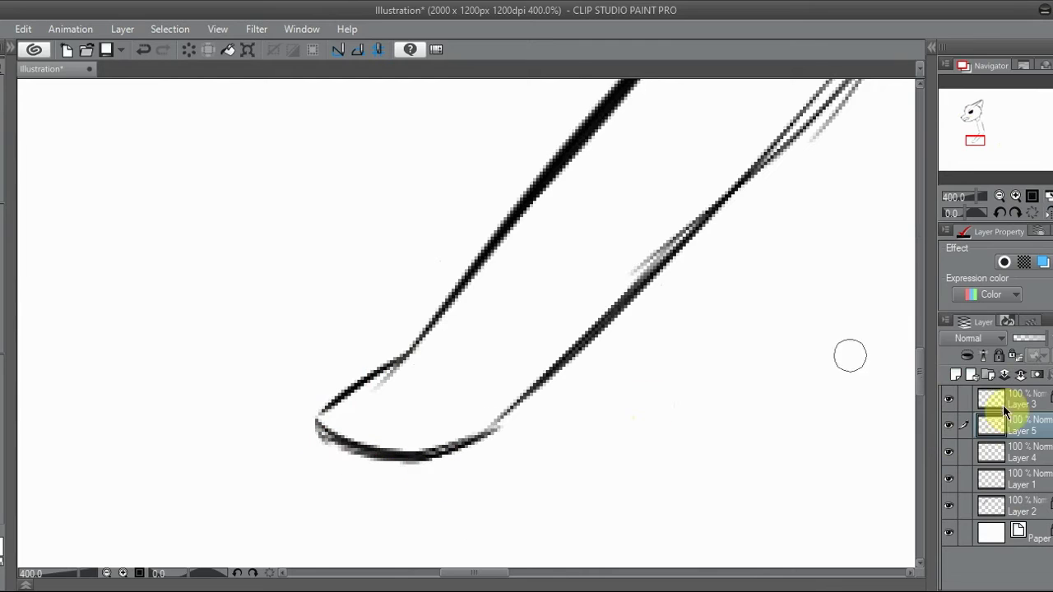
- Move Layer 5 beneath Layer 4 and draw the chest line running down from the neck in front of the arm
scroll(982, 117, down, 4)
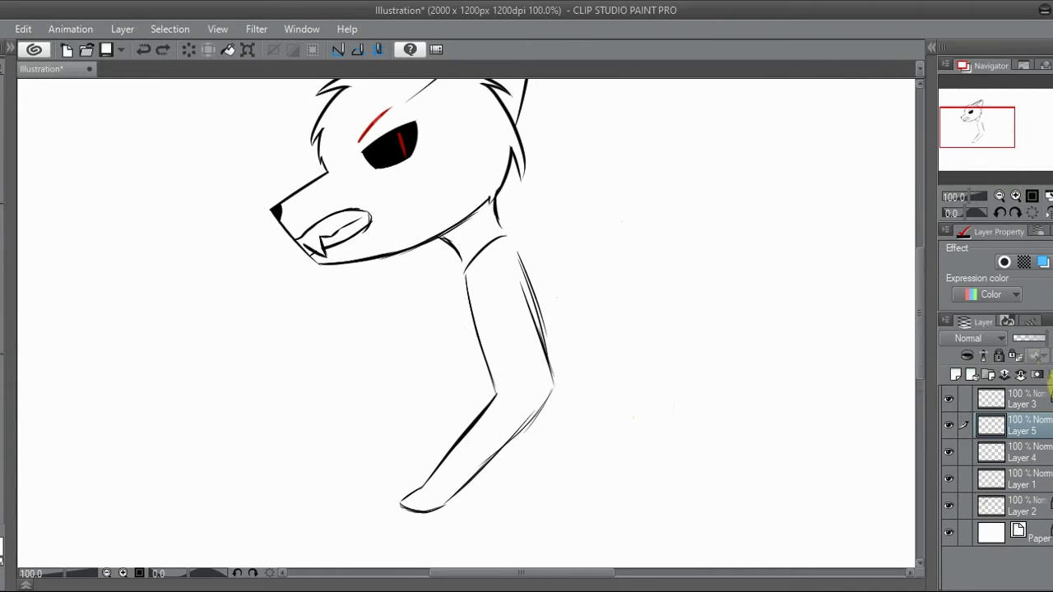
drag(1013, 425, 991, 467)
drag(462, 259, 453, 332)
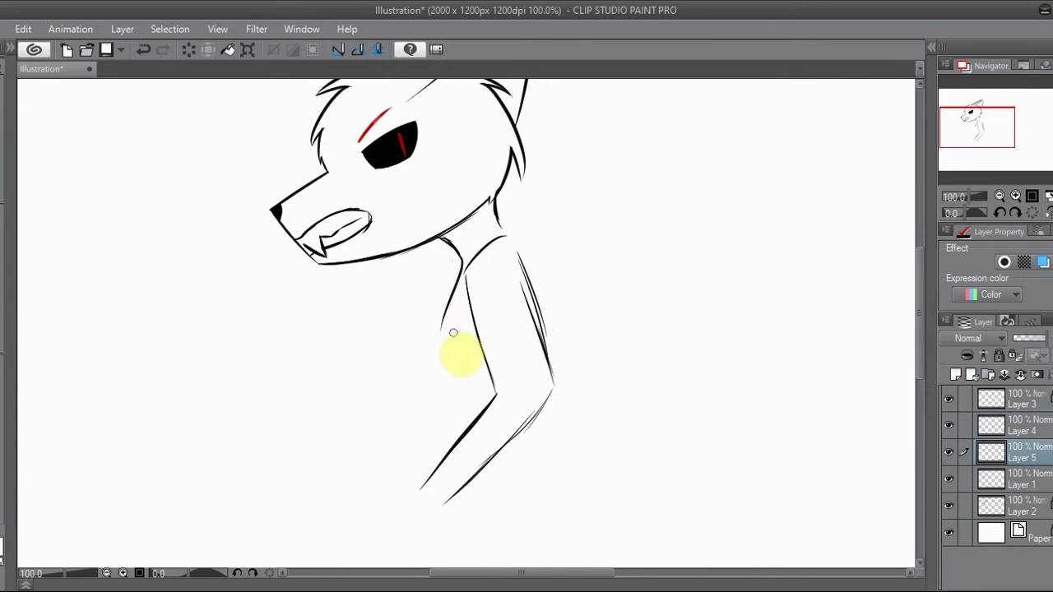
- Draw the long back line from the neck and the curved rump line on a new layer, using the mirrored view
click(971, 374)
drag(976, 125, 989, 124)
click(1046, 213)
drag(580, 253, 309, 296)
click(1045, 216)
click(1044, 214)
drag(294, 395, 320, 296)
- Draw the belly line from the chest behind the arm back toward the rump
key(h)
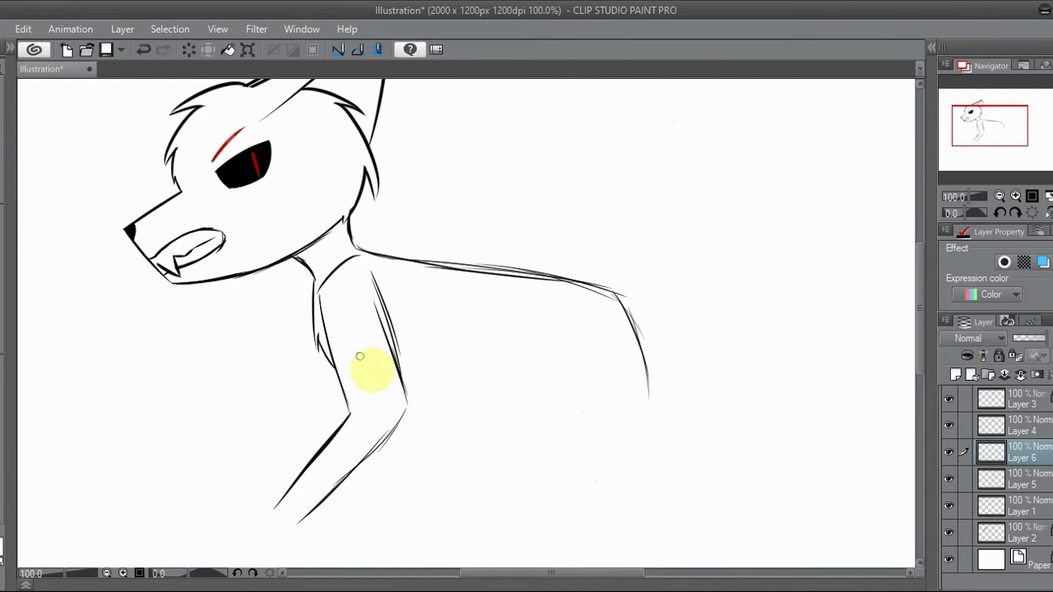
key(ctrl+z)
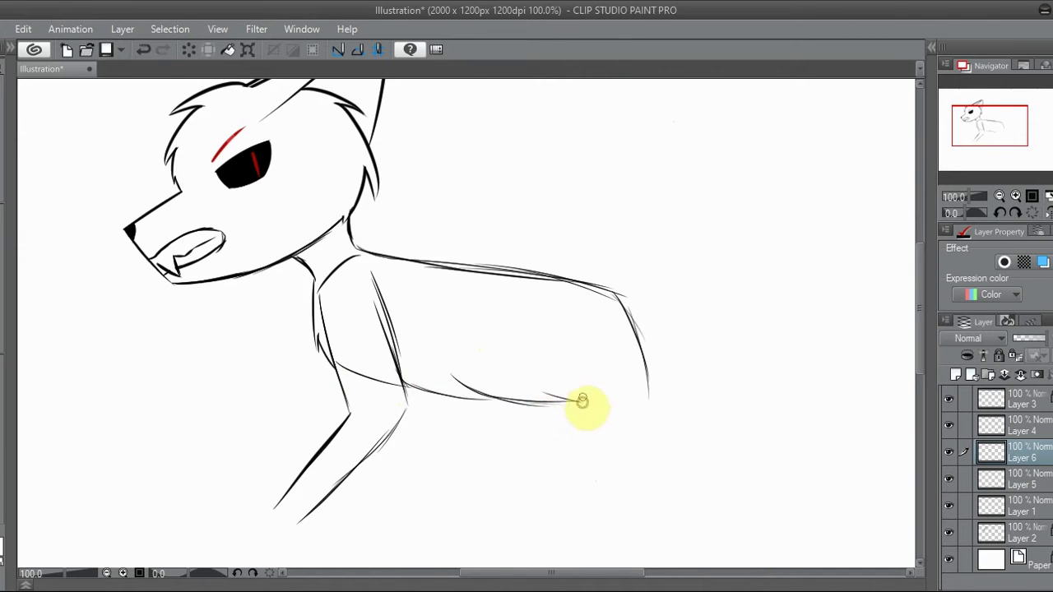
drag(582, 401, 633, 402)
- Draw the bent hind leg with its thigh curve on a new layer and erase the belly line inside the haunch
click(955, 374)
drag(598, 475, 620, 490)
mouse_move(630, 499)
mouse_down()
mouse_move(658, 384)
mouse_move(584, 460)
mouse_up()
drag(670, 230, 691, 359)
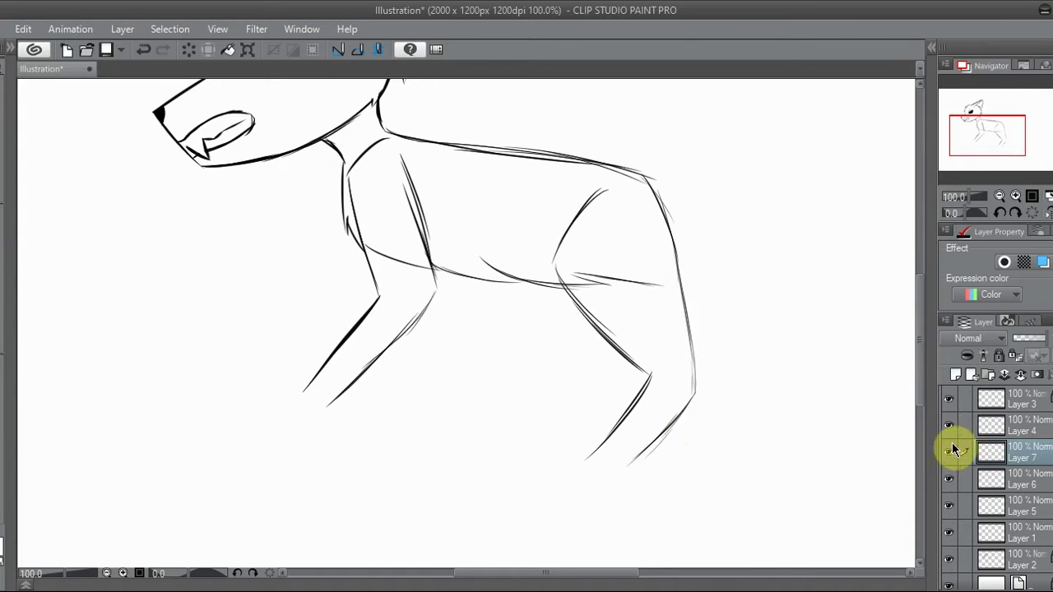
click(952, 479)
click(1002, 460)
click(955, 374)
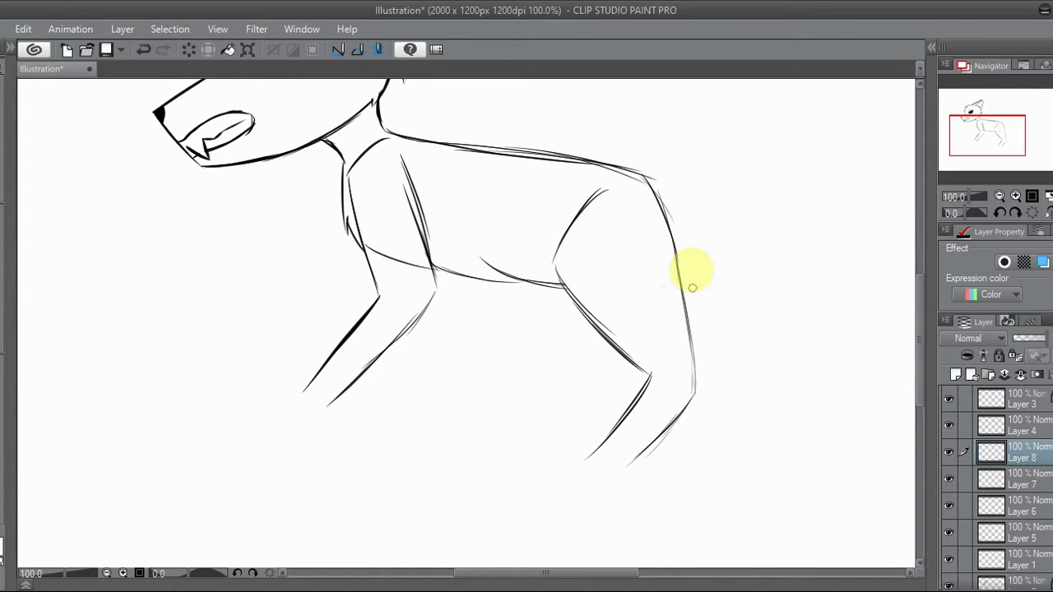
click(1013, 136)
key(h)
drag(203, 347, 161, 485)
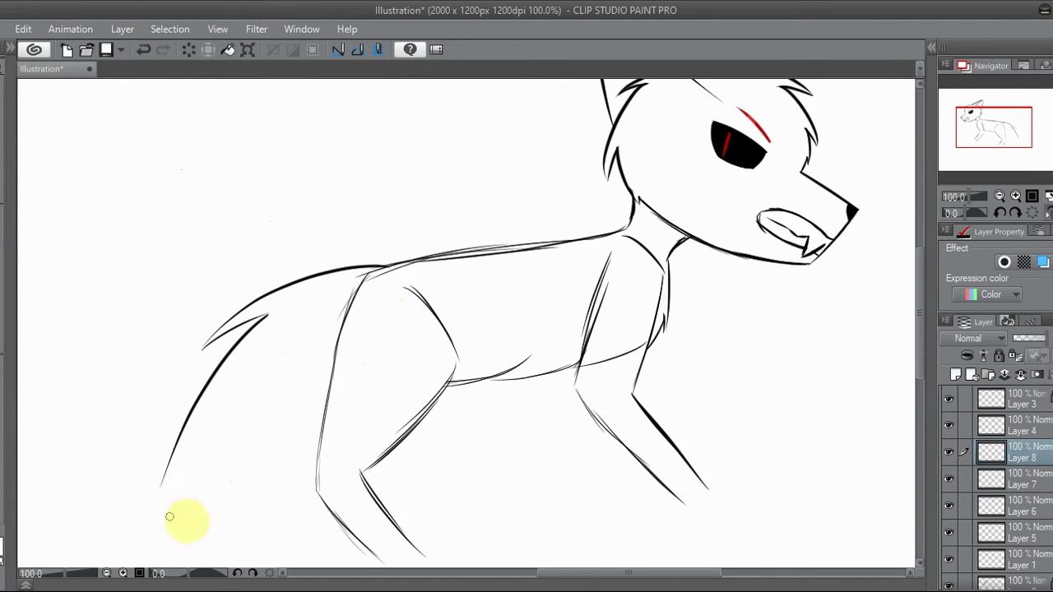
key(ctrl+z)
- Try to draw a long S-curved tail with a pointed tip and a fur tuft on its underside
drag(370, 278, 73, 260)
drag(453, 239, 625, 202)
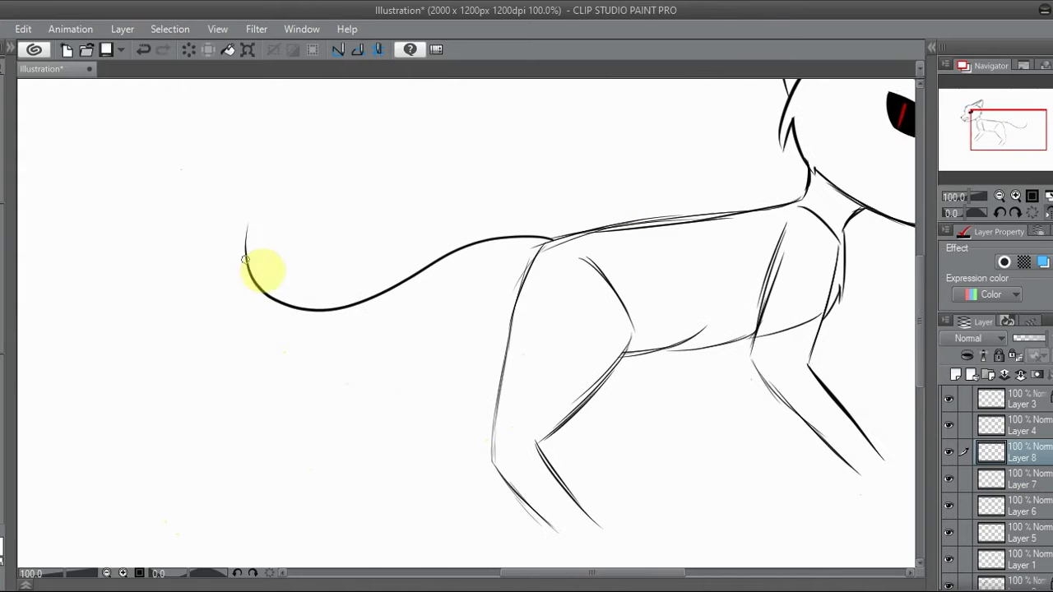
drag(514, 322, 333, 414)
key(ctrl+z)
mouse_move(511, 323)
mouse_down()
mouse_move(312, 392)
mouse_move(291, 413)
mouse_up()
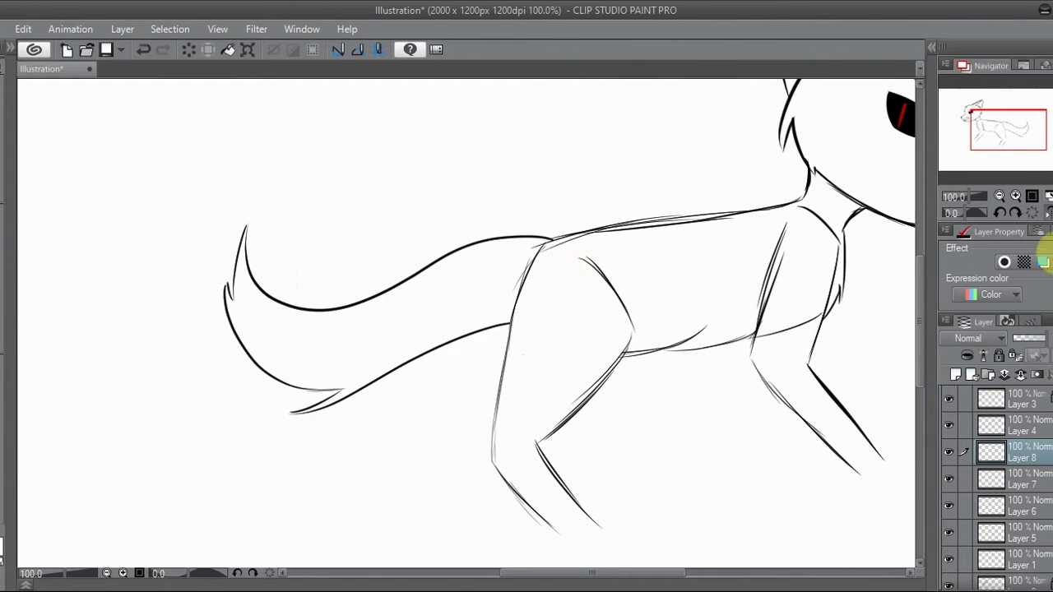
- Draw a folded hind leg on a new layer, with a rounded haunch and a long foot pointing forward
scroll(764, 327, right, 10)
key(ctrl+shift+n)
mouse_move(503, 230)
mouse_down()
mouse_move(622, 394)
mouse_move(525, 435)
mouse_up()
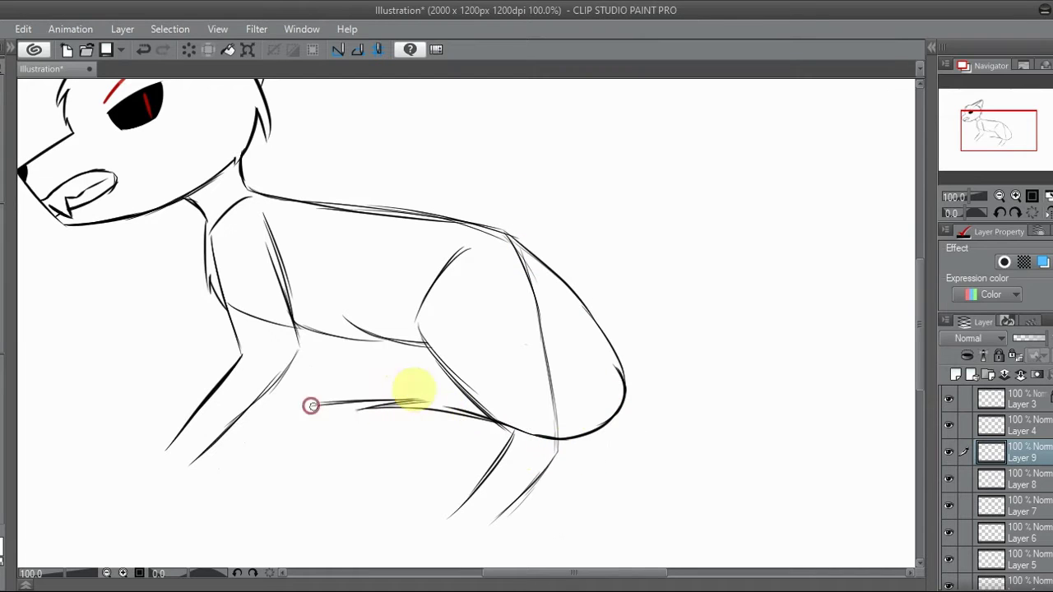
click(955, 475)
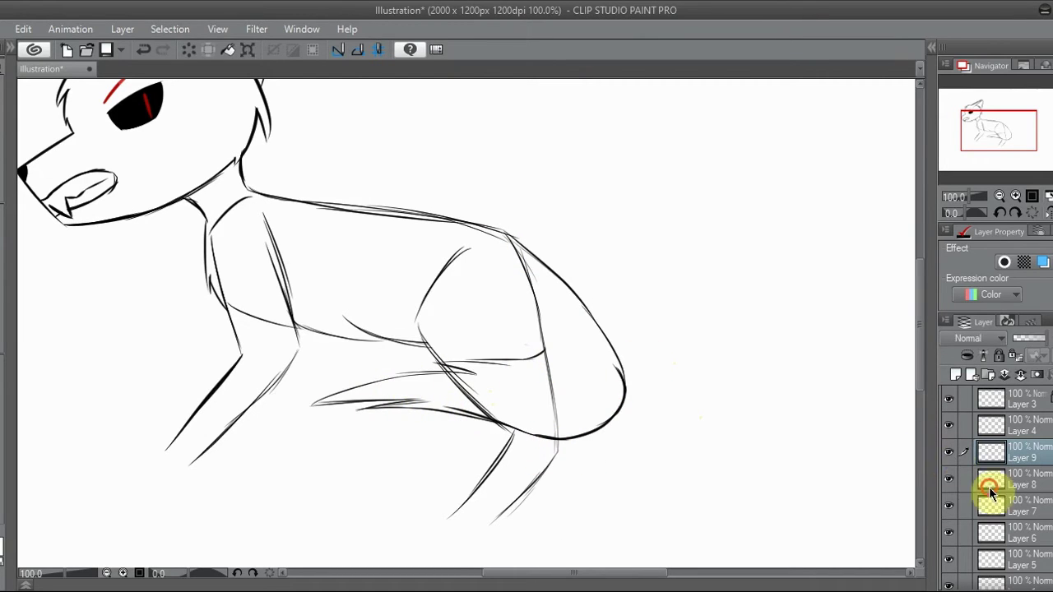
- Erase the old leg and rump lines inside the folded haunch and merge the hind leg layers into Layer 6
key(ctrl+e)
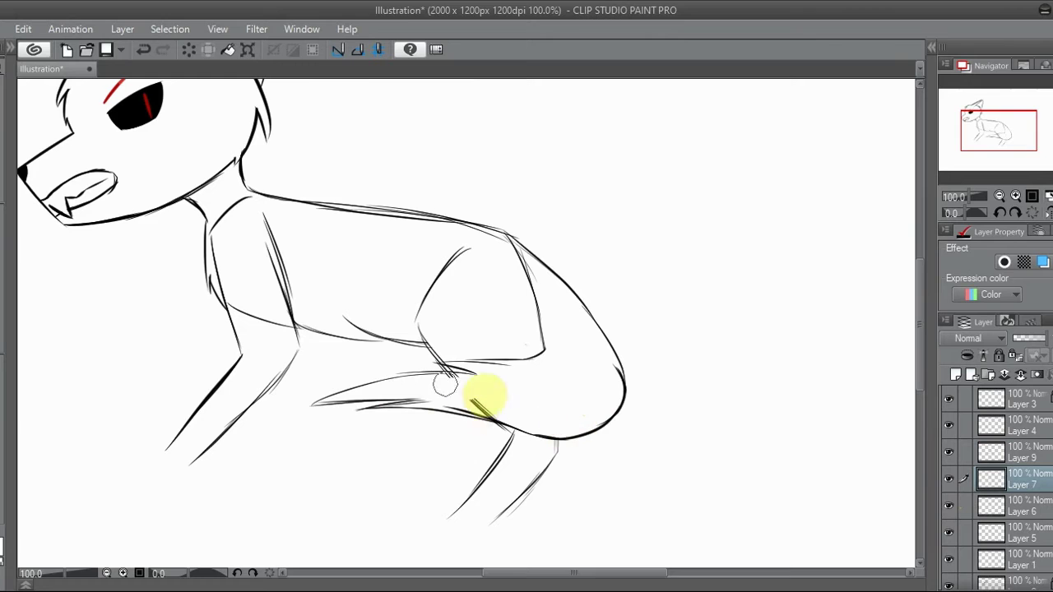
click(531, 317)
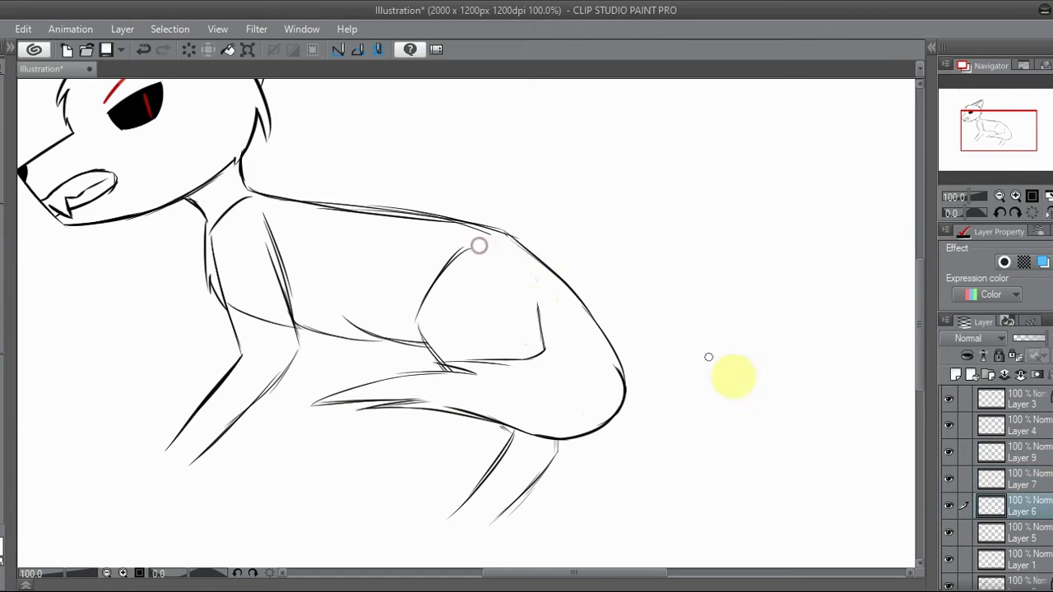
click(952, 459)
key(ctrl+e)
key(ctrl+e)
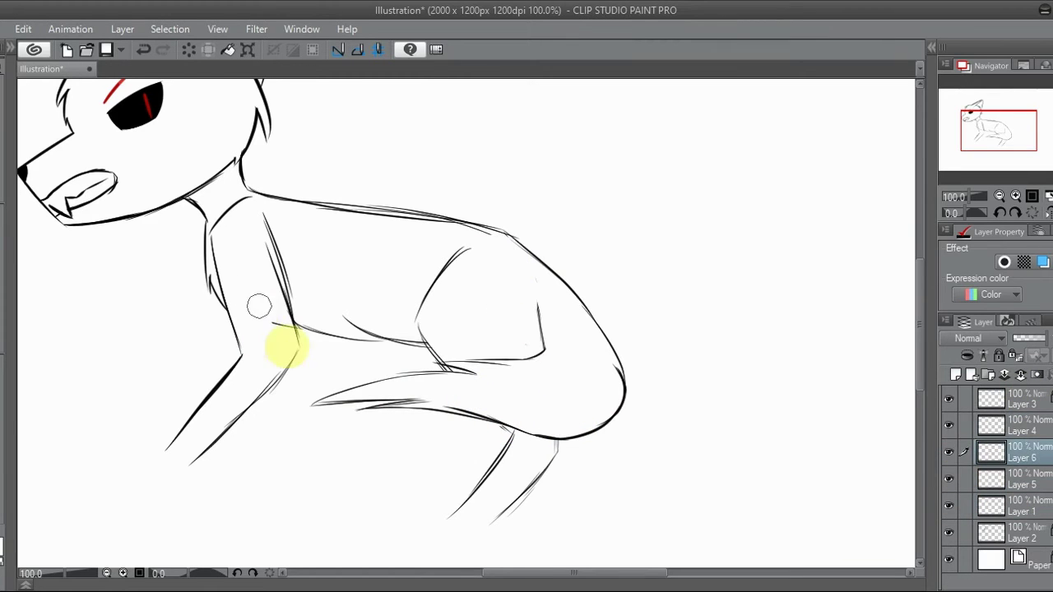
- Erase the belly line crossing the arm and draw the far front and far hind legs beside the near ones
click(339, 345)
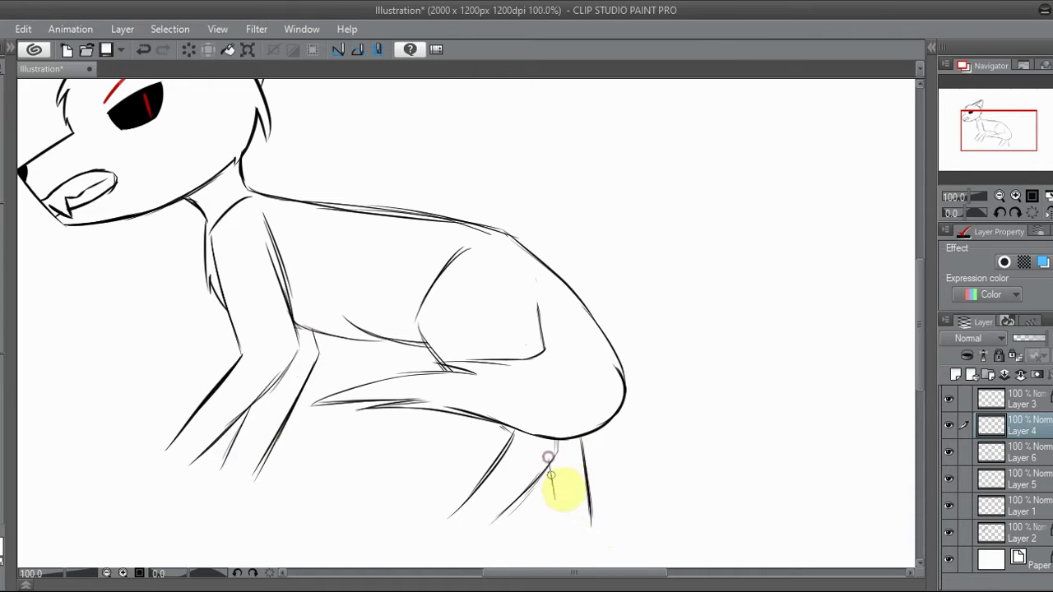
scroll(995, 129, up, 1)
drag(994, 129, 991, 142)
mouse_move(683, 123)
mouse_down()
mouse_move(712, 306)
mouse_move(681, 408)
mouse_move(720, 263)
mouse_up()
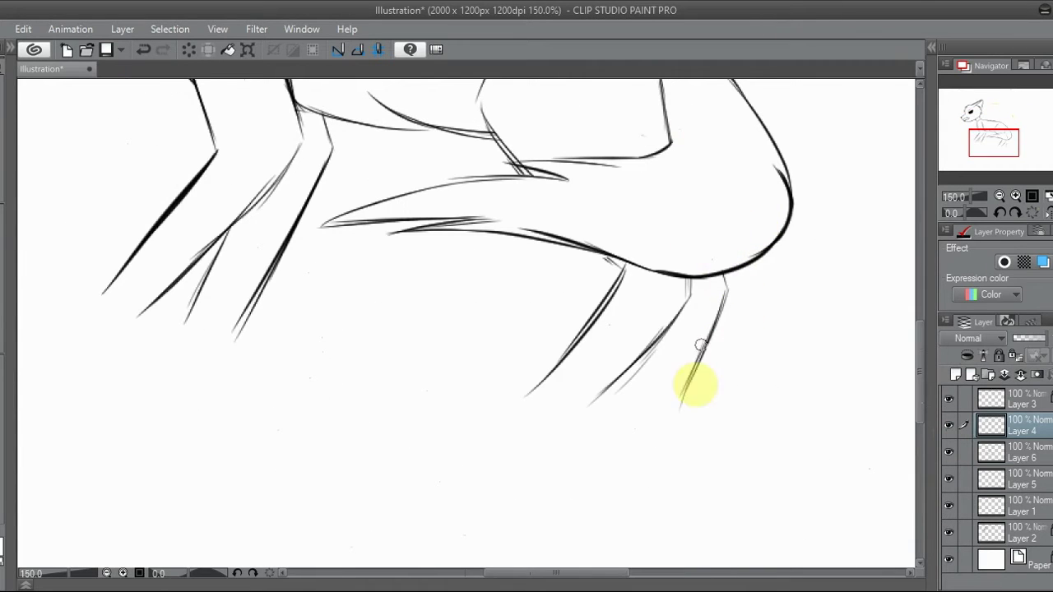
- Draw pointed paws closing the open ends of the front legs
mouse_move(999, 147)
mouse_down()
mouse_move(989, 120)
mouse_move(987, 141)
mouse_up()
key(ctrl+shift+n)
mouse_move(380, 362)
mouse_down()
mouse_move(355, 408)
mouse_move(423, 384)
mouse_up()
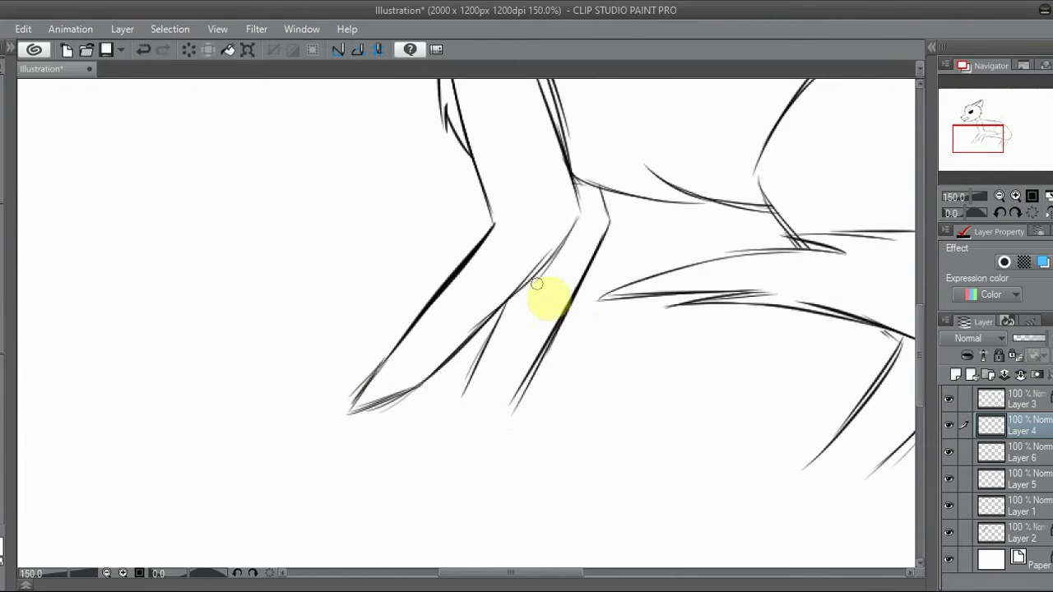
mouse_move(534, 374)
mouse_down()
mouse_move(499, 421)
mouse_move(488, 406)
mouse_up()
- Apply a transform to the current line layer and merge the leg and body layers down into Layer 1
key(ctrl+t)
key(Return)
key(ctrl+e)
key(ctrl+e)
key(ctrl+e)
- Draw the wing skeleton with a straight arm line rising from the shoulders and curved finger lines, and merge its new layers
drag(991, 138, 995, 131)
key(ctrl+minus)
click(998, 196)
click(998, 196)
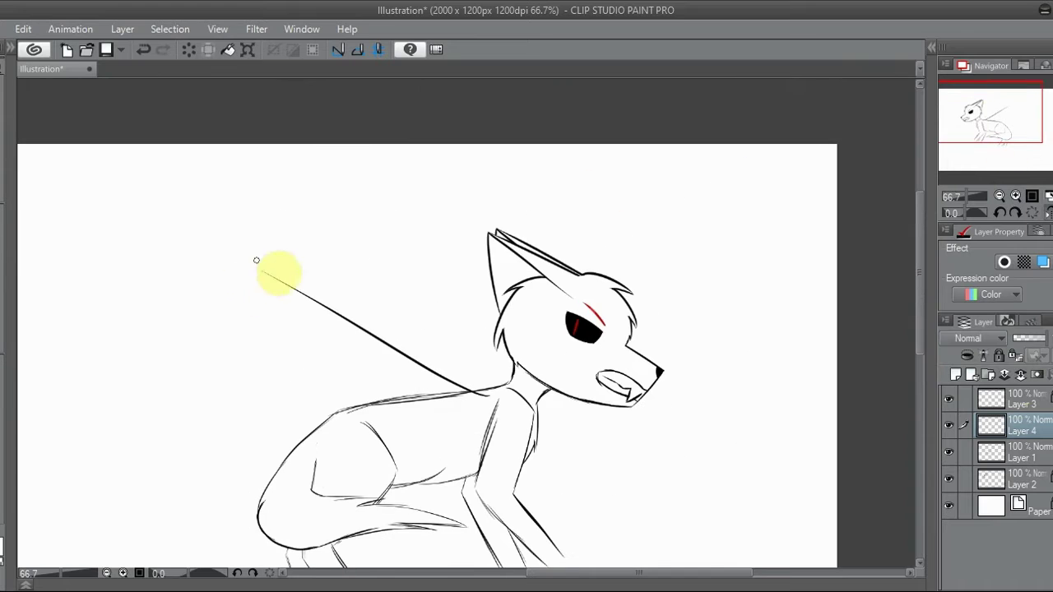
drag(261, 275, 409, 147)
drag(259, 273, 150, 388)
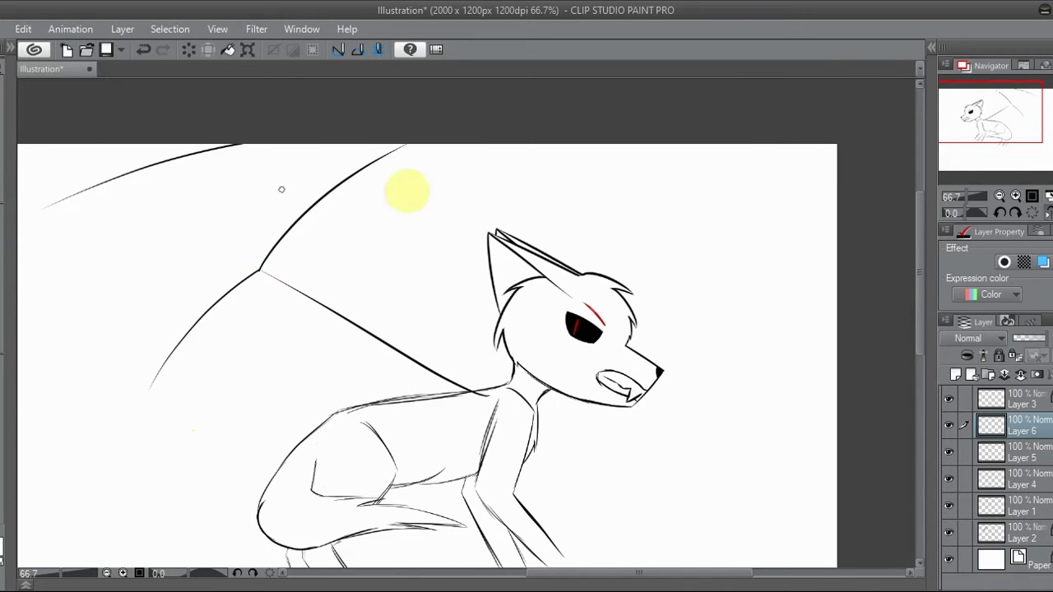
click(1046, 213)
click(966, 451)
key(ctrl+e)
- Draw a second contour along the wing's lower finger on a new layer so that it tapers to a point
click(955, 376)
key(ctrl+plus)
key(ctrl+plus)
drag(987, 110, 1013, 112)
drag(515, 132, 764, 353)
key(ctrl+z)
key(h)
mouse_move(414, 123)
mouse_down()
mouse_move(197, 324)
mouse_move(224, 284)
mouse_up()
click(948, 478)
click(948, 479)
click(948, 425)
click(1006, 421)
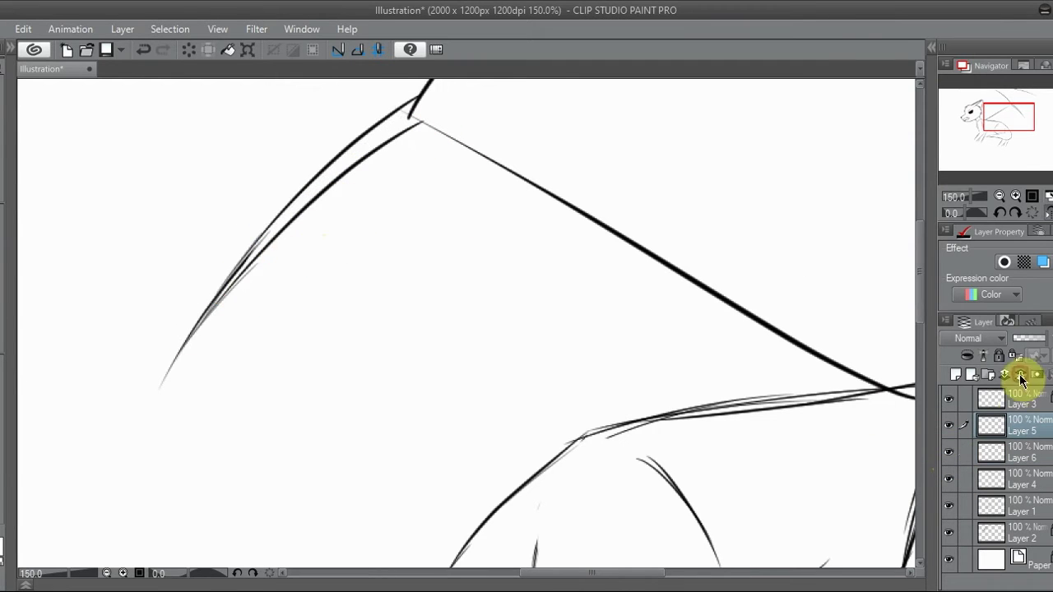
- Draw second contours along the wing's upper bones to give them a tapered thickness
key(h)
drag(1008, 116, 1020, 98)
key(h)
drag(489, 168, 183, 284)
drag(1037, 94, 1011, 103)
mouse_move(665, 101)
mouse_down()
mouse_move(457, 226)
mouse_move(387, 302)
mouse_up()
drag(920, 249, 921, 284)
- Draw the lower contour of the wing arm on a new layer and merge the wing layers into Layer 4
click(955, 374)
click(1046, 212)
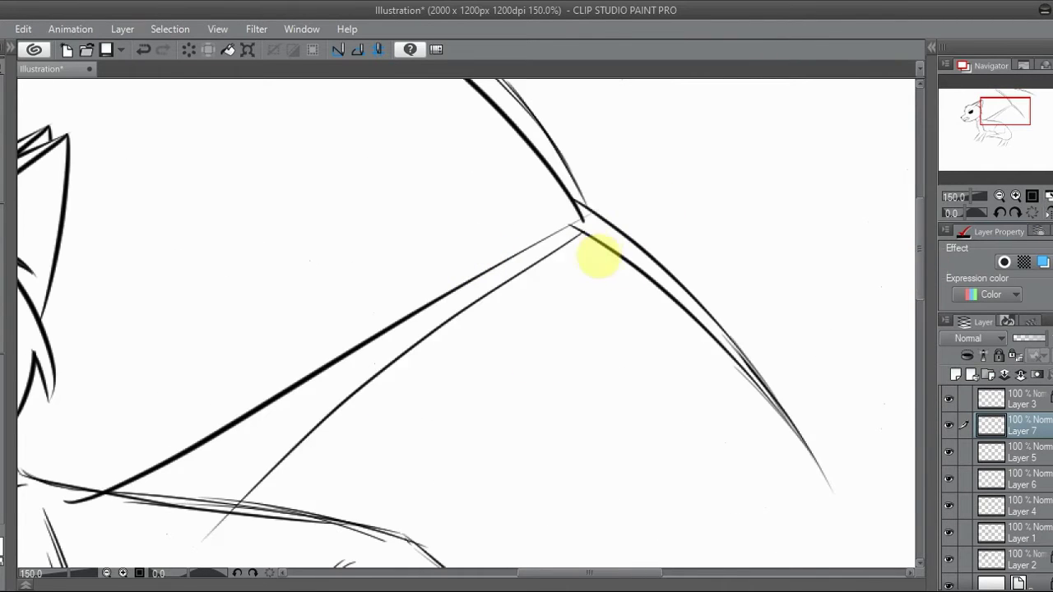
drag(1011, 129, 978, 116)
click(1020, 372)
click(989, 445)
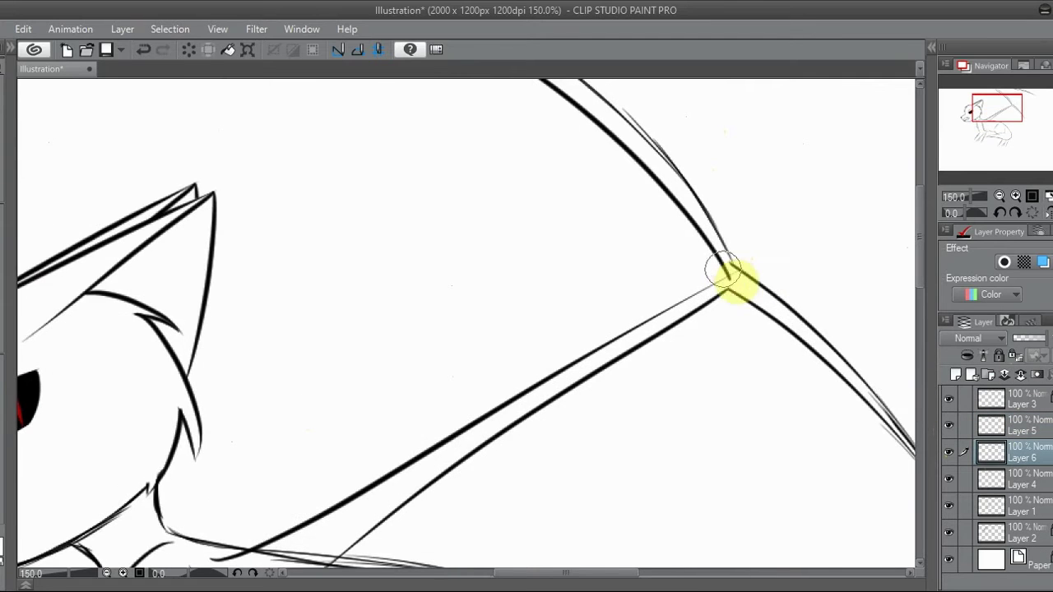
click(1018, 426)
click(1020, 375)
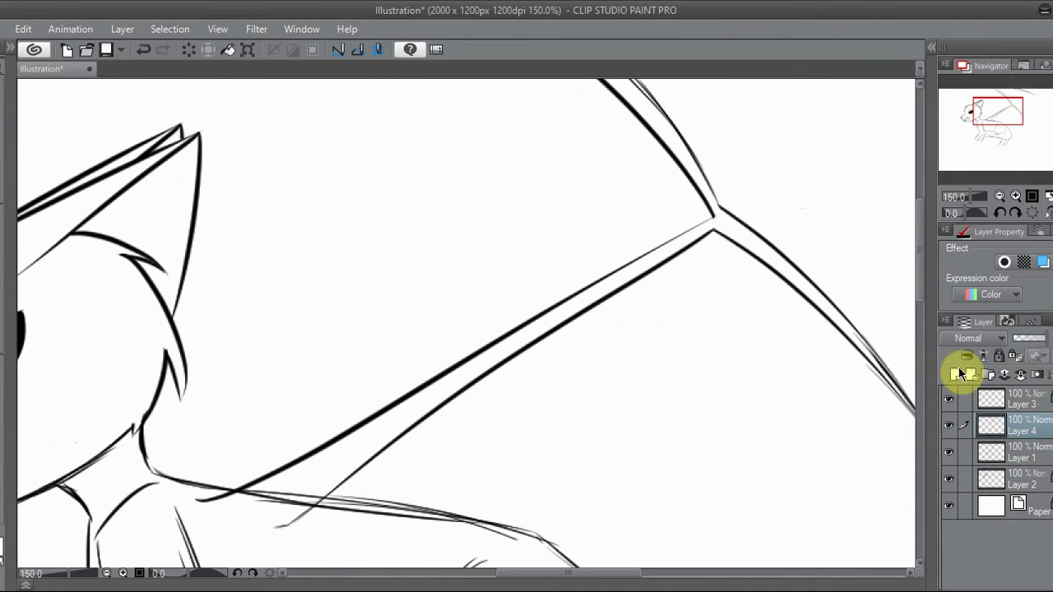
drag(664, 374, 642, 357)
key(ctrl+z)
key(ctrl+z)
- Draw curved membrane edges between the wing fingertips and down to the back, and merge them into Layer 4
key(h)
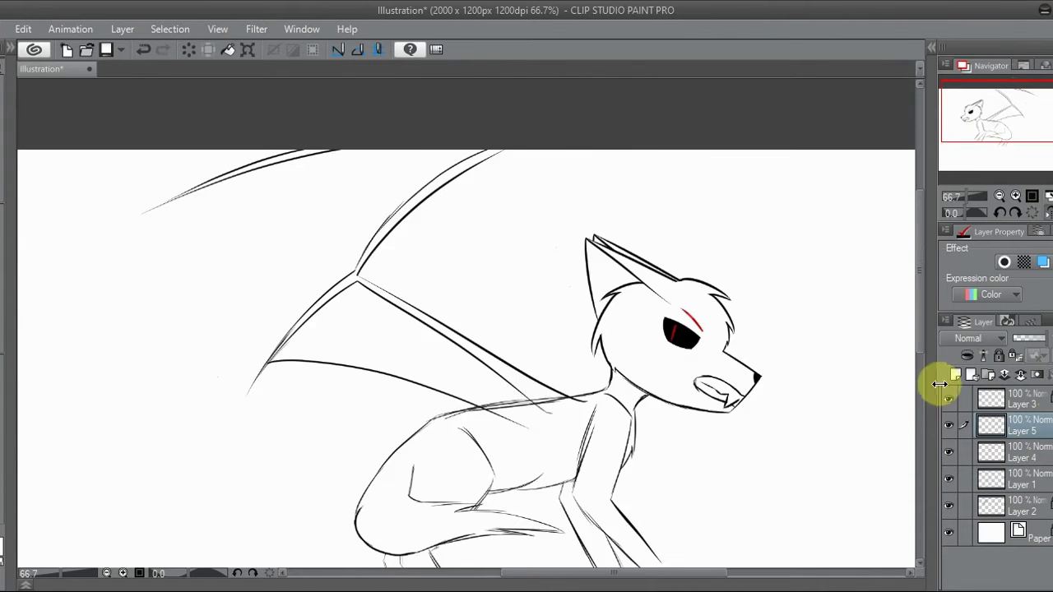
key(h)
drag(668, 359, 740, 187)
click(1046, 214)
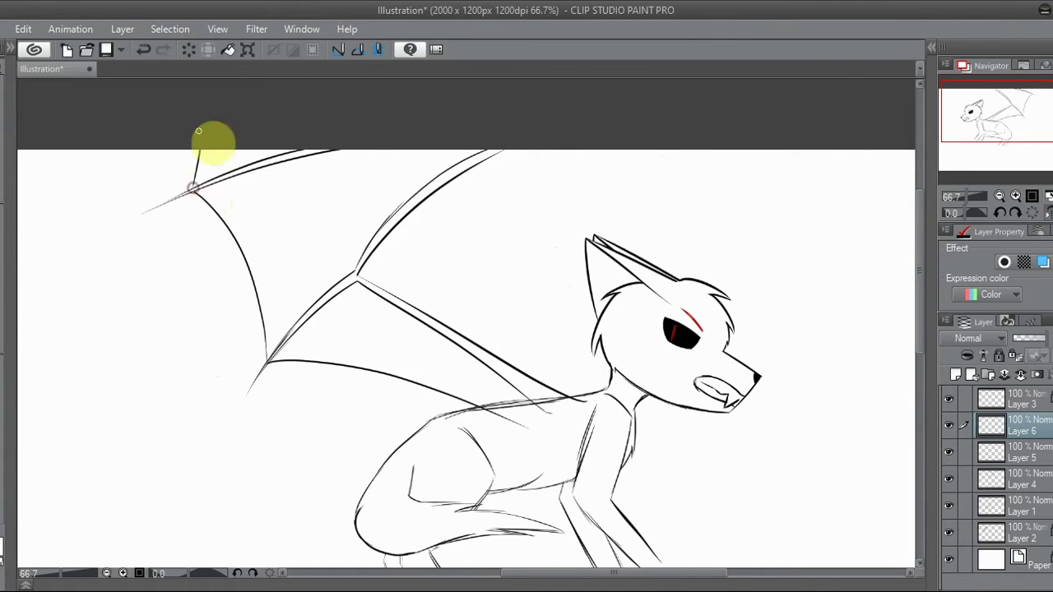
click(1020, 375)
click(1021, 375)
- Duplicate the wing layer, shift the copy slightly toward the head and lower its opacity to 36%
drag(980, 428, 955, 374)
key(ctrl+t)
drag(470, 364, 740, 305)
key(Return)
click(1032, 345)
drag(1032, 346, 1020, 346)
- Erase the surplus parts of the wing copy with the Hard eraser at size 30 and restore its opacity to 100%
click(9, 48)
mouse_move(270, 176)
mouse_down()
mouse_move(489, 447)
mouse_move(380, 314)
mouse_up()
click(116, 168)
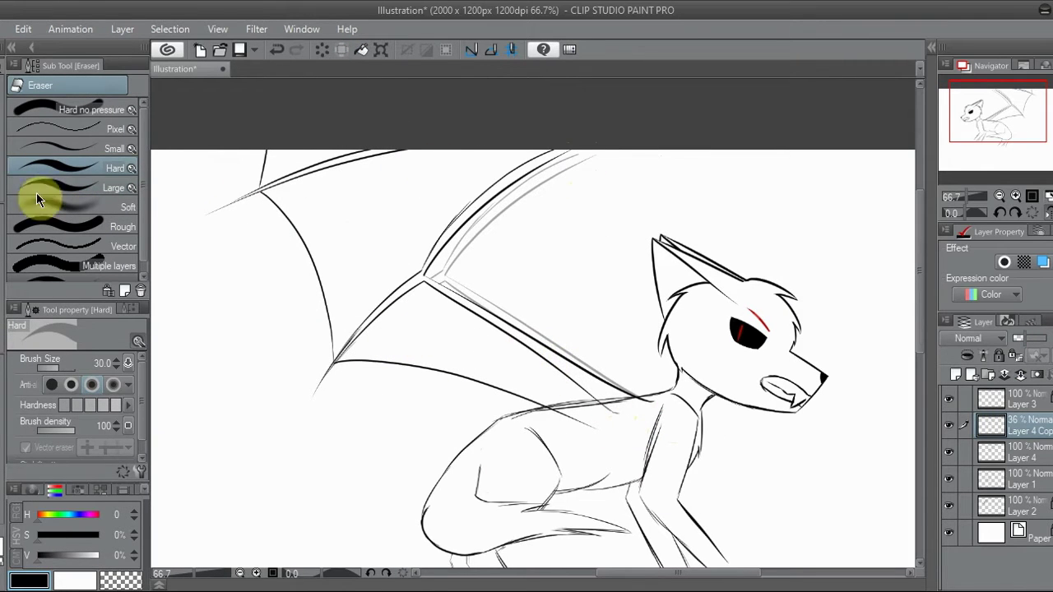
click(10, 48)
key(h)
click(1046, 339)
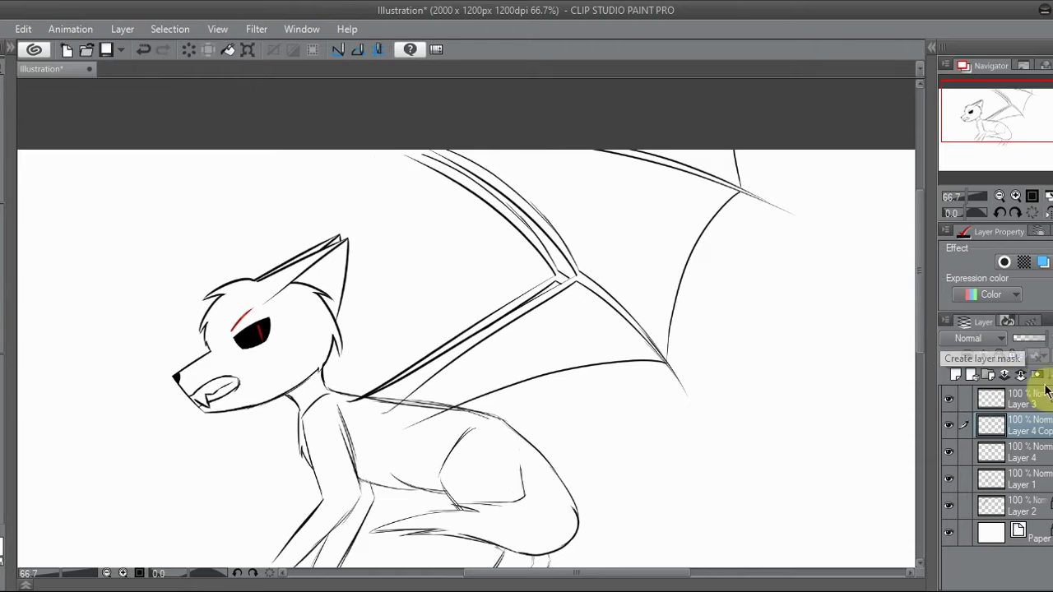
- Merge the wing copy into Layer 4 and erase the back line on Layer 1 at the wing's base
click(948, 425)
click(946, 451)
scroll(979, 122, up, 3)
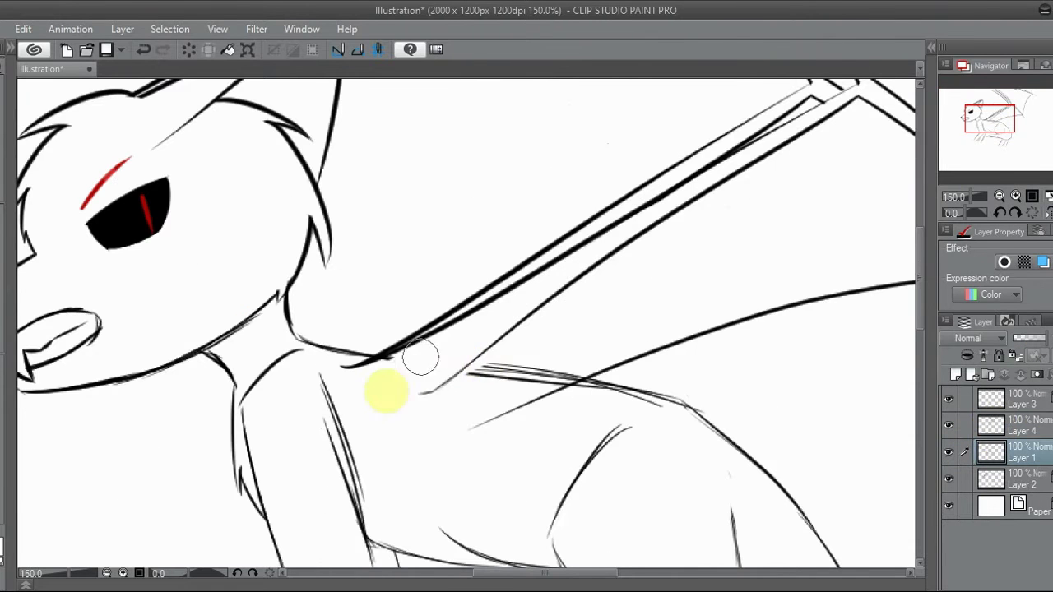
- Transform the wing layer so it sits lower and closer to the head, and erase the back line behind it
click(1012, 425)
click(1000, 196)
key(ctrl+t)
drag(607, 142, 583, 170)
key(Return)
click(1032, 197)
drag(1017, 123, 1029, 125)
key(ctrl+t)
click(429, 462)
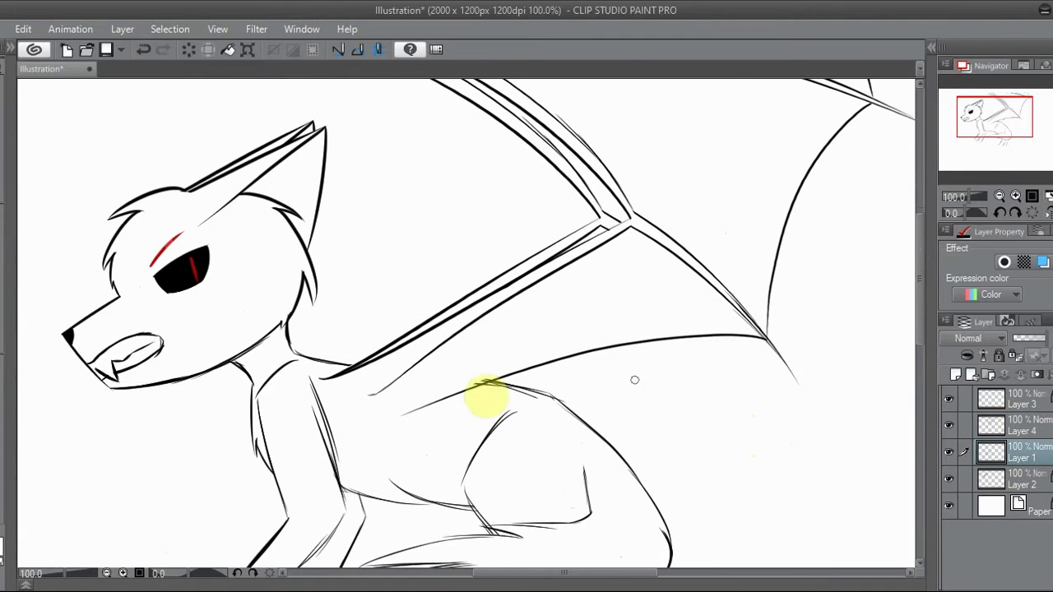
- Merge the wing and body layers into Layer 2 and enlarge the whole character's linework across the canvas
click(1027, 375)
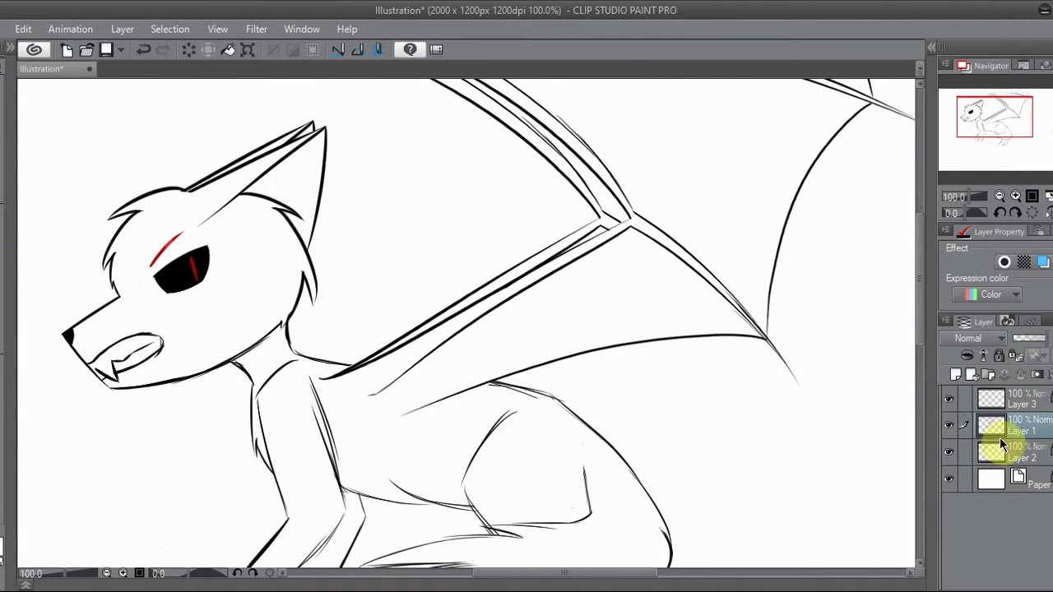
key(ctrl+e)
ctrl+click(1014, 400)
click(999, 196)
key(ctrl+t)
click(999, 196)
drag(604, 394, 748, 499)
mouse_move(569, 419)
mouse_down()
mouse_move(545, 400)
mouse_move(602, 404)
mouse_move(569, 396)
mouse_up()
click(465, 553)
- Add a new layer beneath the linework and fill the head with near-black at 10% brightness, referring to other layers
click(956, 376)
click(12, 322)
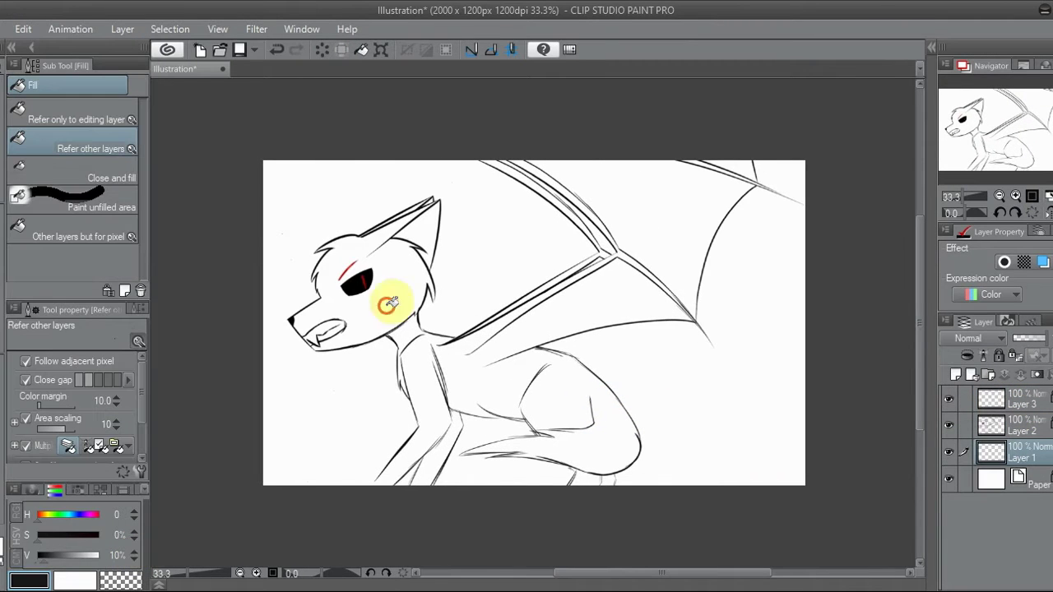
click(399, 329)
- Try to fill the body and legs with the near-black colour
scroll(605, 477, up, 2)
key(p)
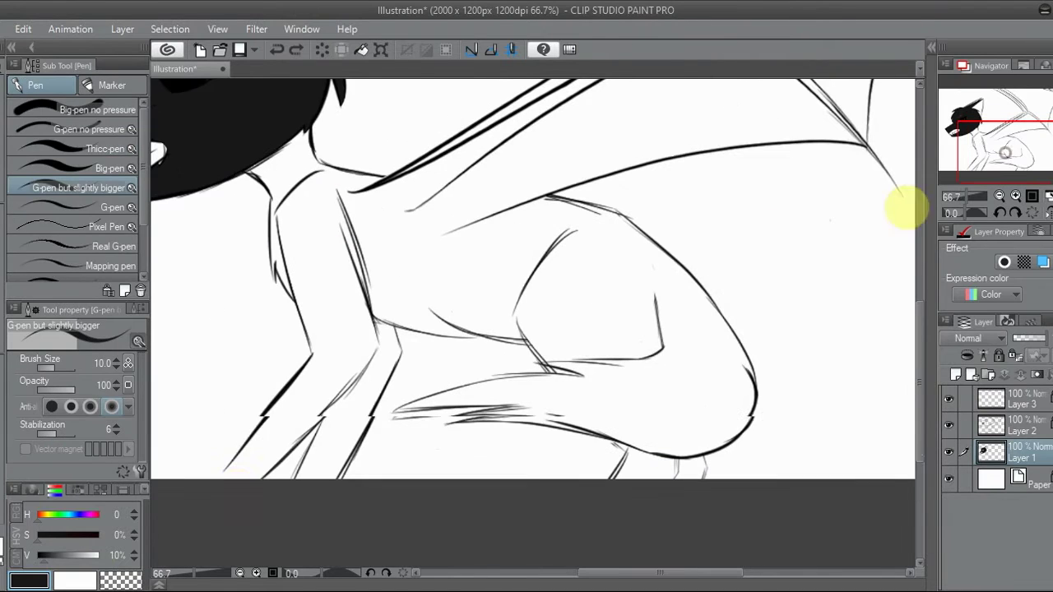
key(g)
click(301, 422)
drag(1021, 137, 995, 153)
key(ctrl+z)
- Close the gap in the back line near the wing's base and fill the body and legs with near-black
key(p)
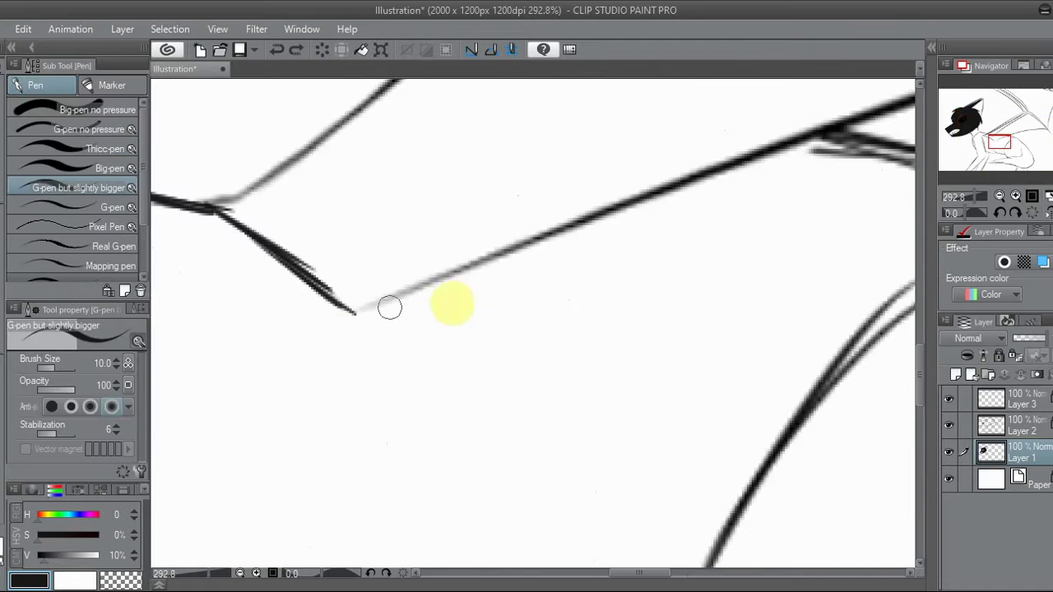
key(g)
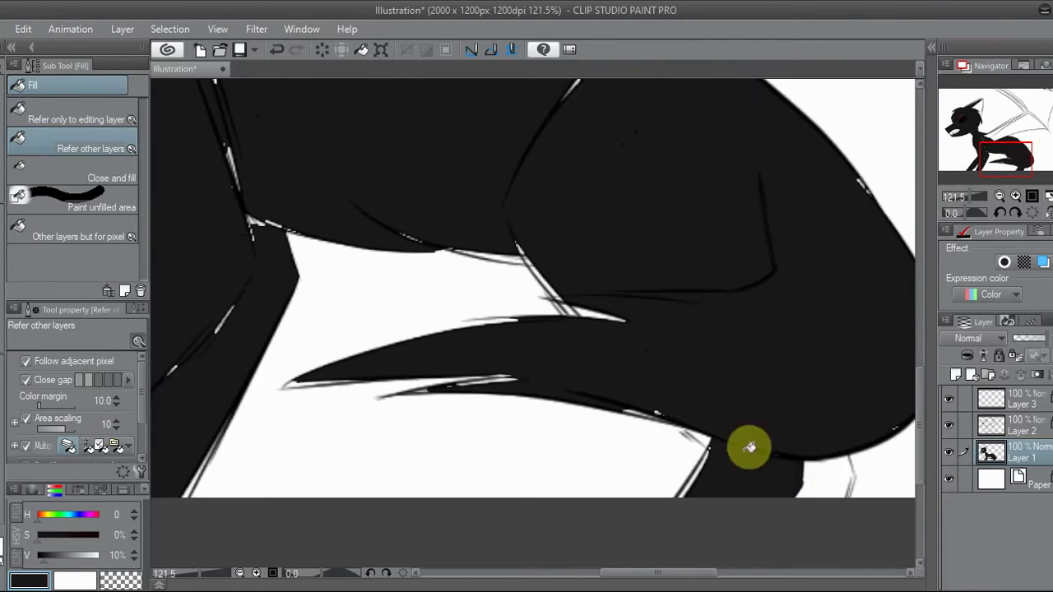
- Paint over the unfilled slivers along the belly, hind leg, back and neck in near-black with the Big-pen at size 30
key(p)
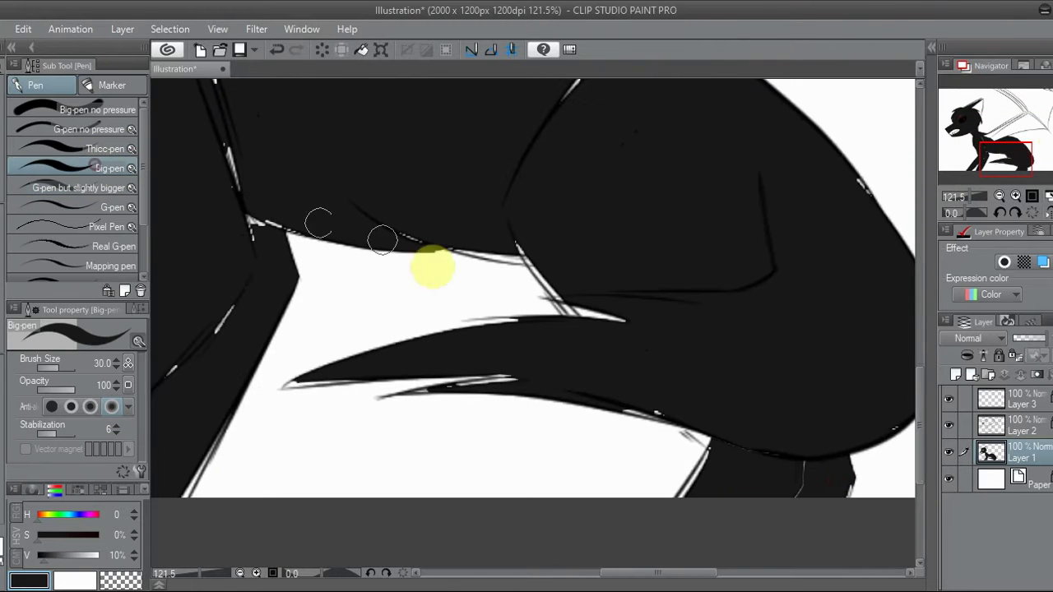
click(94, 168)
drag(521, 237, 598, 395)
mouse_move(712, 437)
mouse_down()
mouse_move(739, 465)
mouse_move(771, 440)
mouse_up()
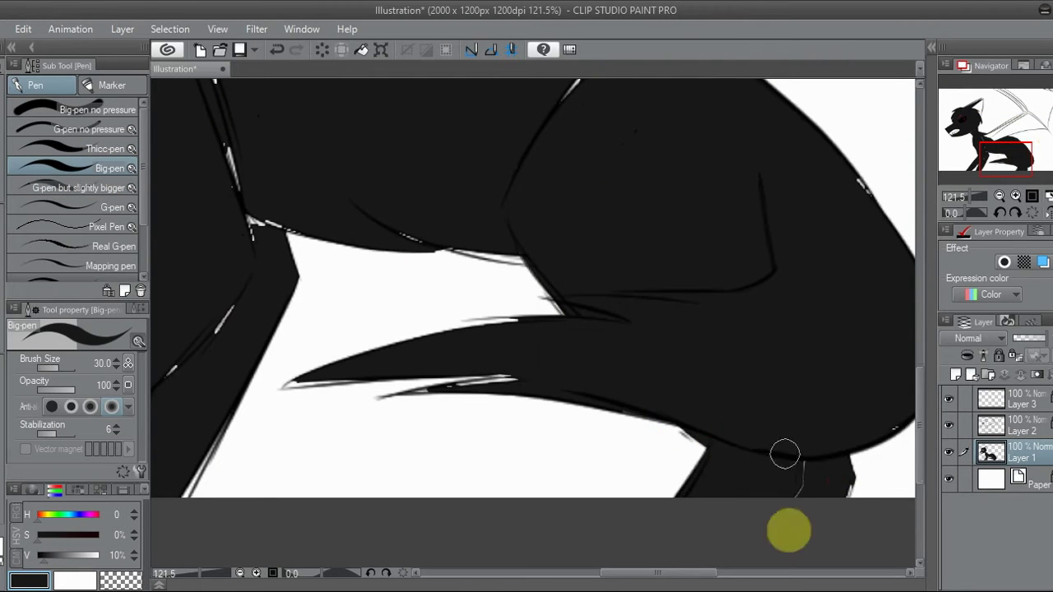
drag(1018, 158, 1001, 143)
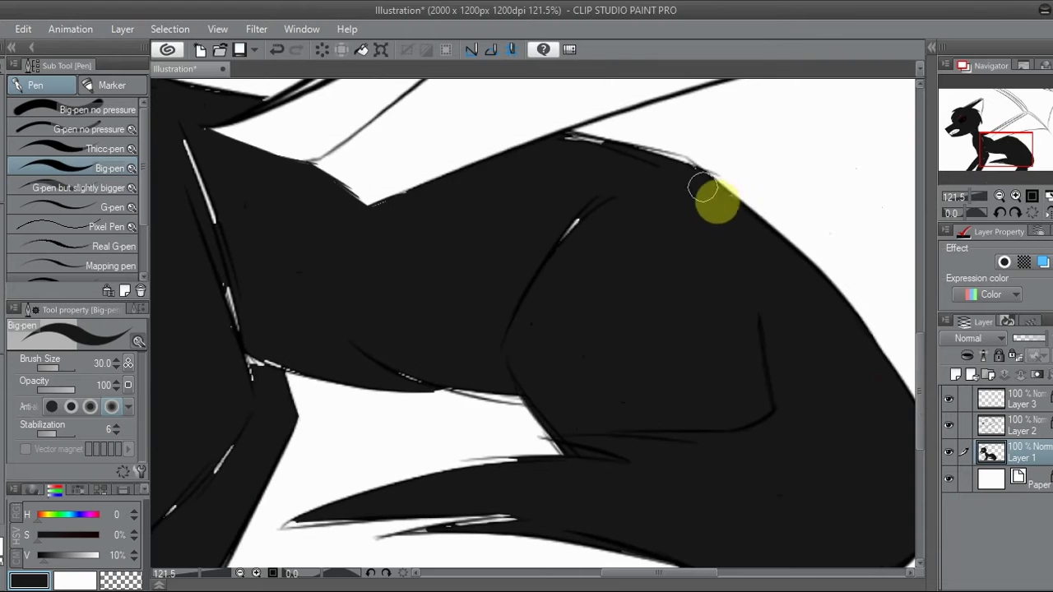
mouse_move(549, 130)
mouse_down()
mouse_move(573, 228)
mouse_move(513, 376)
mouse_move(240, 339)
mouse_up()
drag(1008, 145, 997, 141)
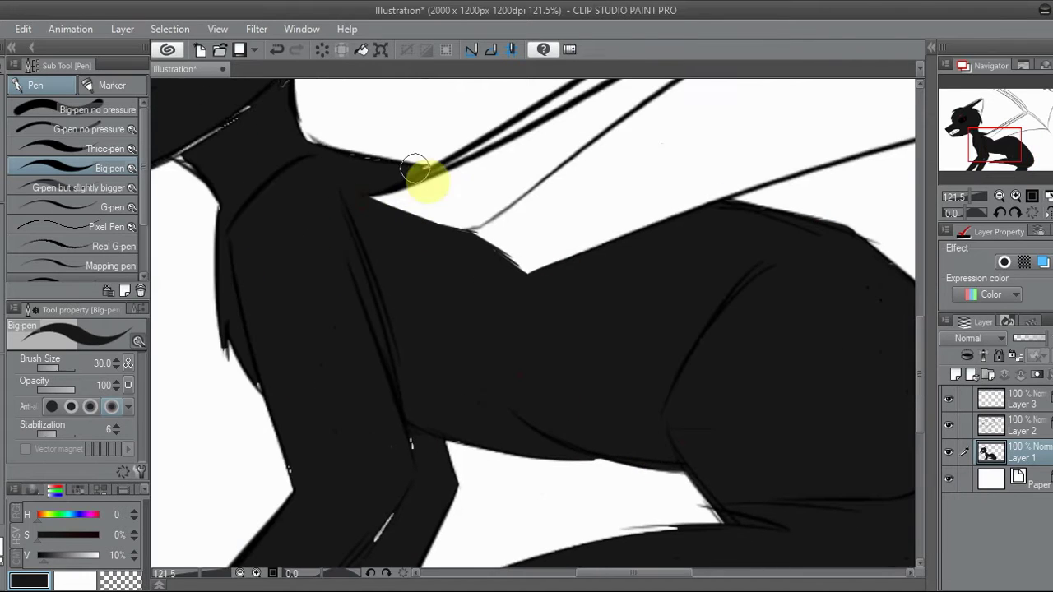
drag(252, 103, 462, 261)
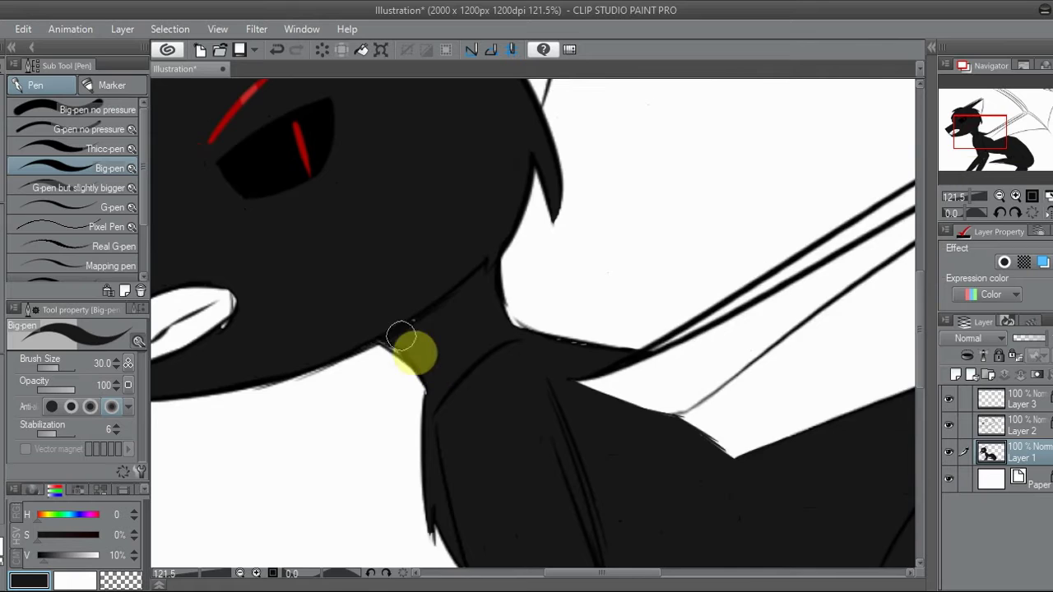
- Undo the last stroke and touch up the unfilled edges around the head with the slightly bigger G-pen at size 10
click(968, 106)
key(ctrl+z)
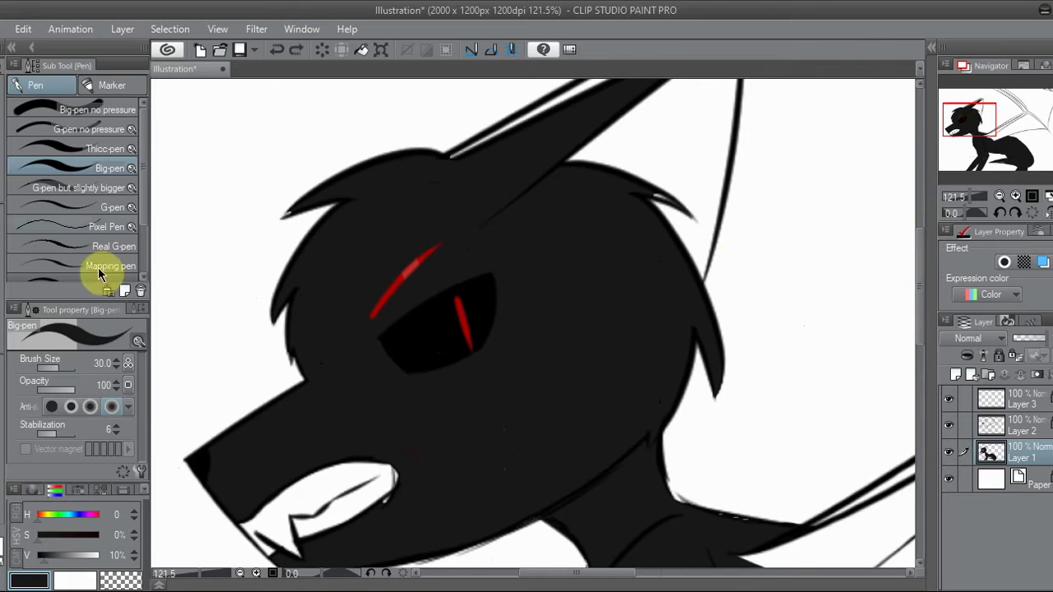
click(43, 196)
key(h)
key(h)
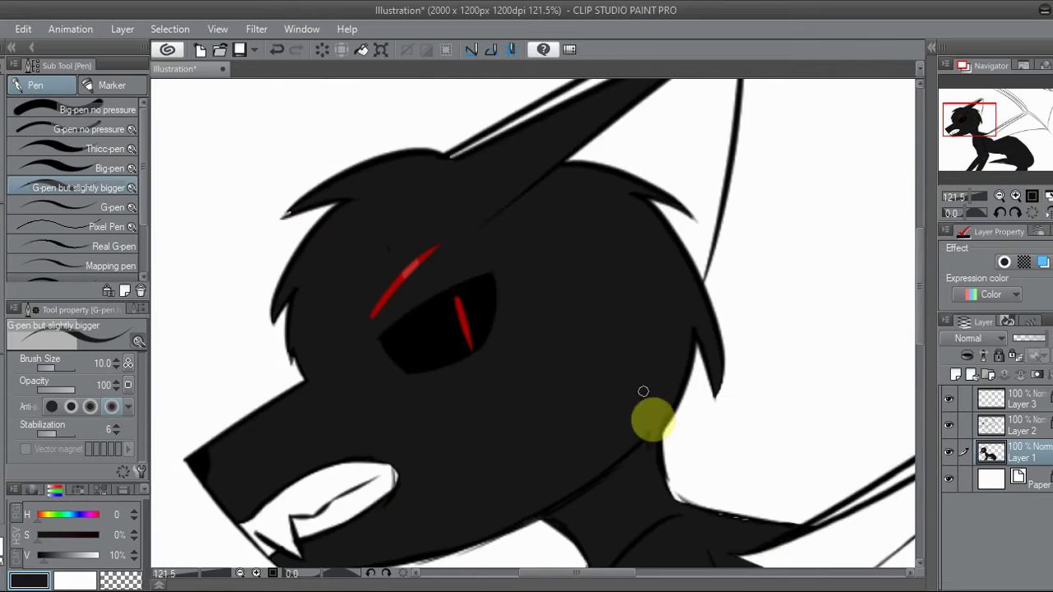
click(966, 115)
key(g)
key(p)
mouse_move(592, 277)
mouse_down()
mouse_move(507, 343)
mouse_move(576, 283)
mouse_up()
- Paint the unfilled edges of the tail tips and front legs with near-black
mouse_move(982, 114)
mouse_down()
mouse_move(1008, 159)
mouse_move(985, 160)
mouse_move(1005, 159)
mouse_up()
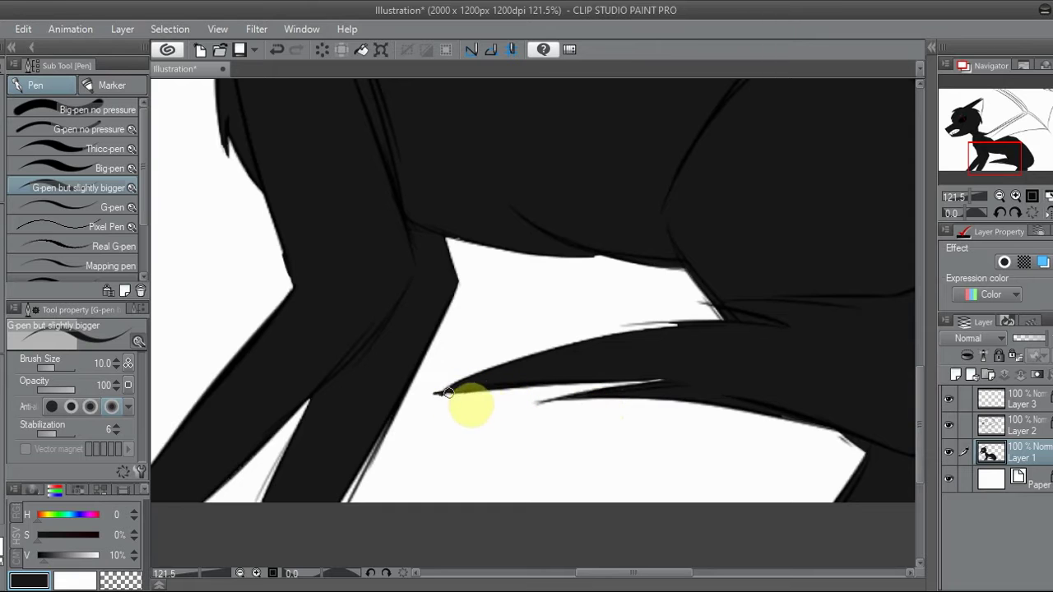
scroll(444, 392, up, 4)
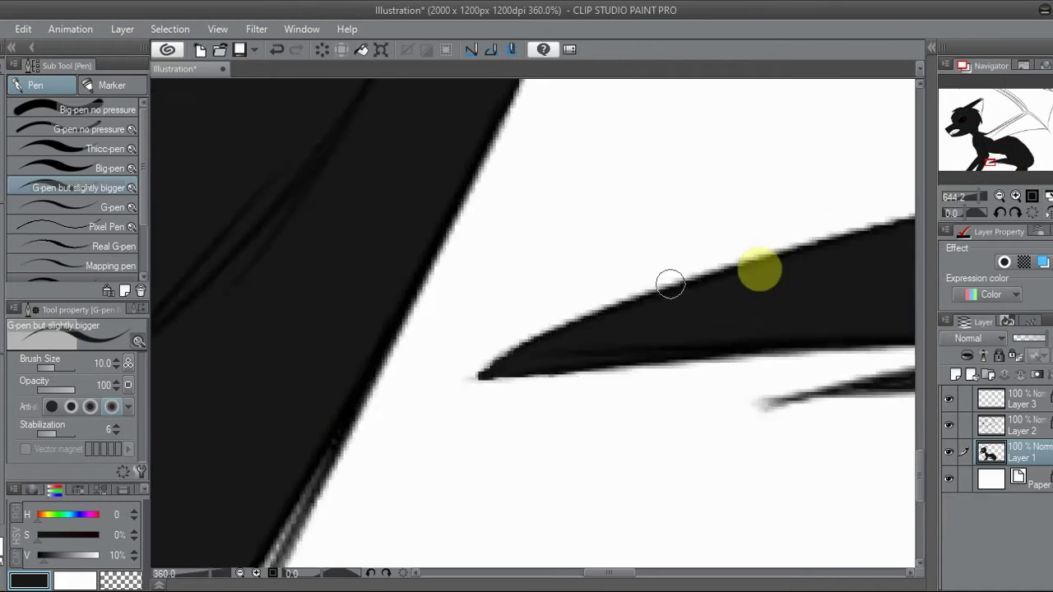
drag(1016, 164, 1022, 169)
scroll(839, 514, down, 8)
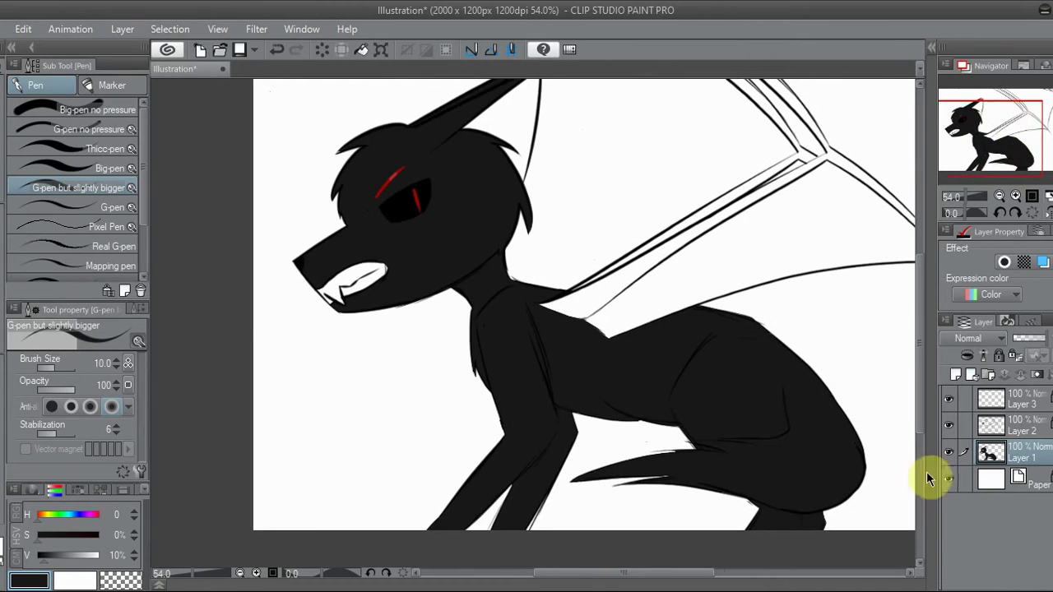
- Add a layer beneath the body fill and colour the inner ear up to its tip with dark grey at 25% brightness
click(954, 374)
click(133, 551)
key(g)
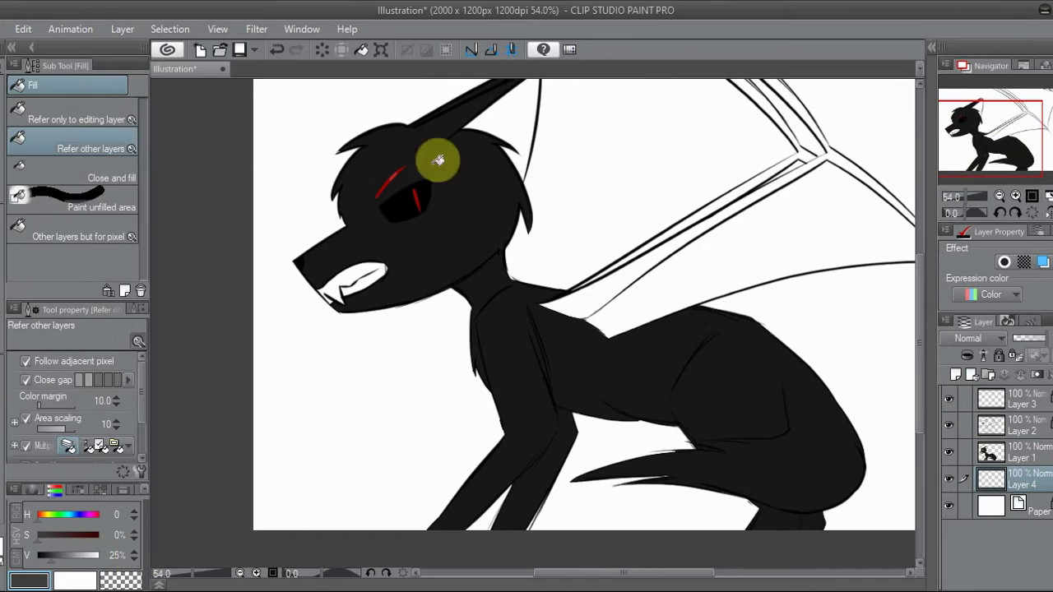
click(439, 159)
key(p)
scroll(503, 170, up, 2)
scroll(504, 176, down, 1)
key(comma)
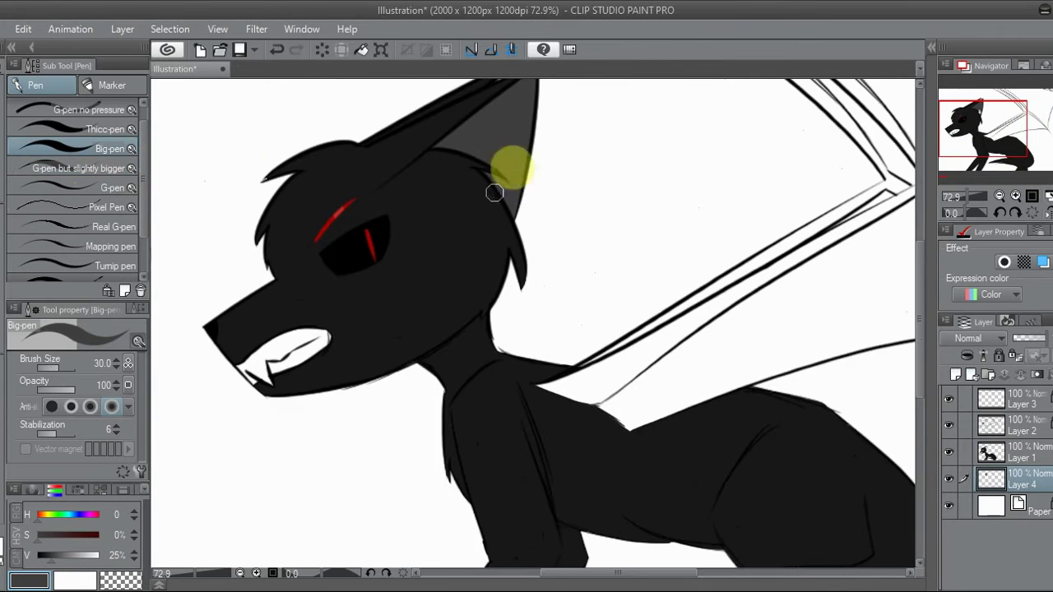
scroll(501, 181, up, 6)
scroll(606, 219, down, 8)
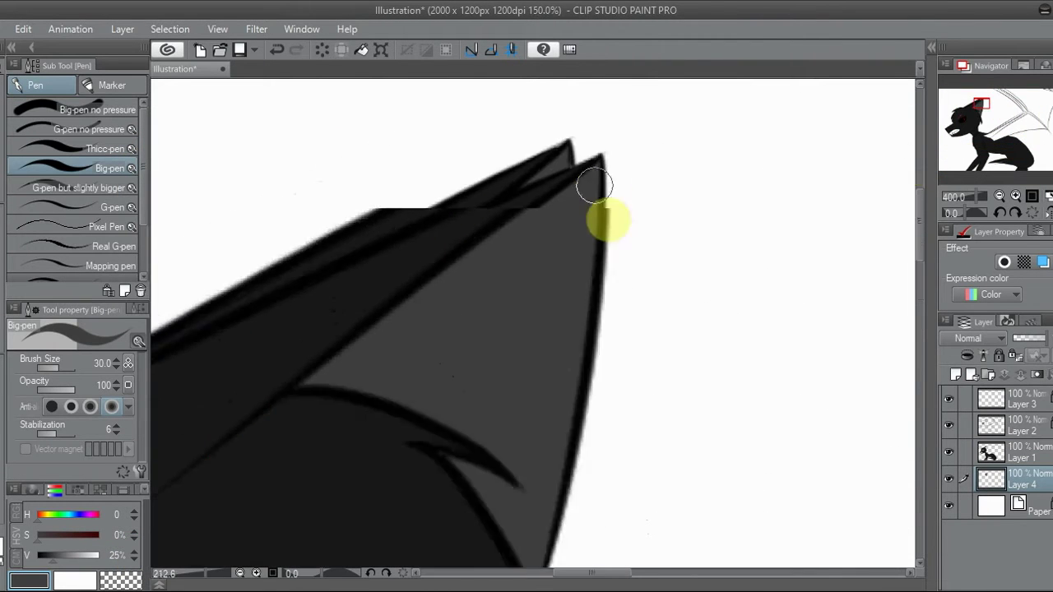
- Fill the wing membrane with the 25% grey and touch up its unfilled edges
key(g)
click(824, 104)
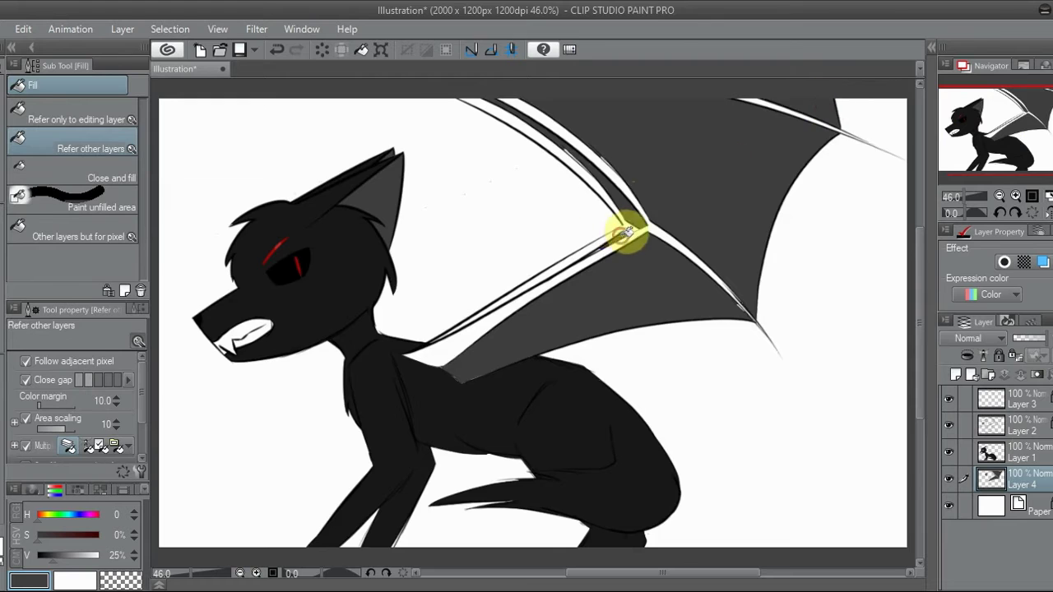
key(p)
scroll(617, 263, up, 4)
scroll(606, 301, up, 2)
scroll(446, 343, down, 2)
drag(1034, 128, 998, 128)
key(period)
- Add a layer beneath the membrane and paint the wing bones very dark violet with hue 266, saturation 71% and brightness 5%
key(ctrl+shift+n)
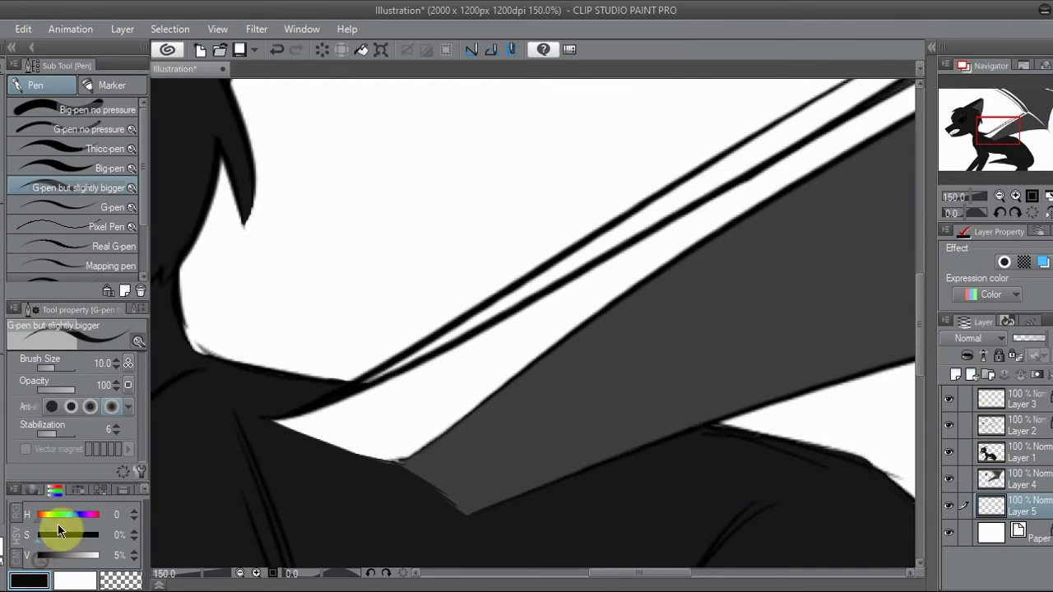
click(998, 196)
drag(1005, 201, 980, 178)
click(82, 168)
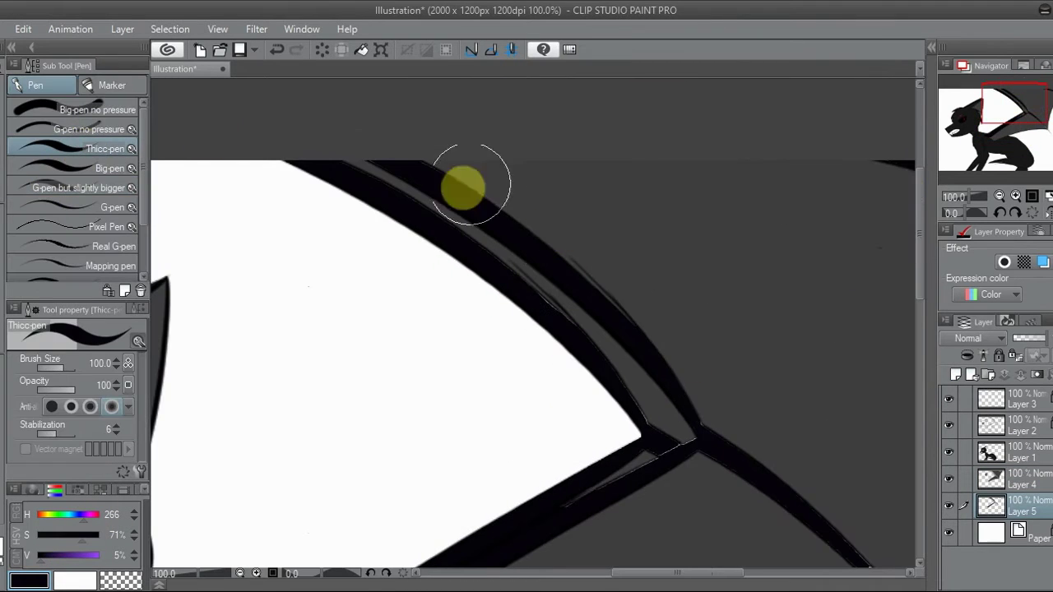
drag(682, 423, 611, 291)
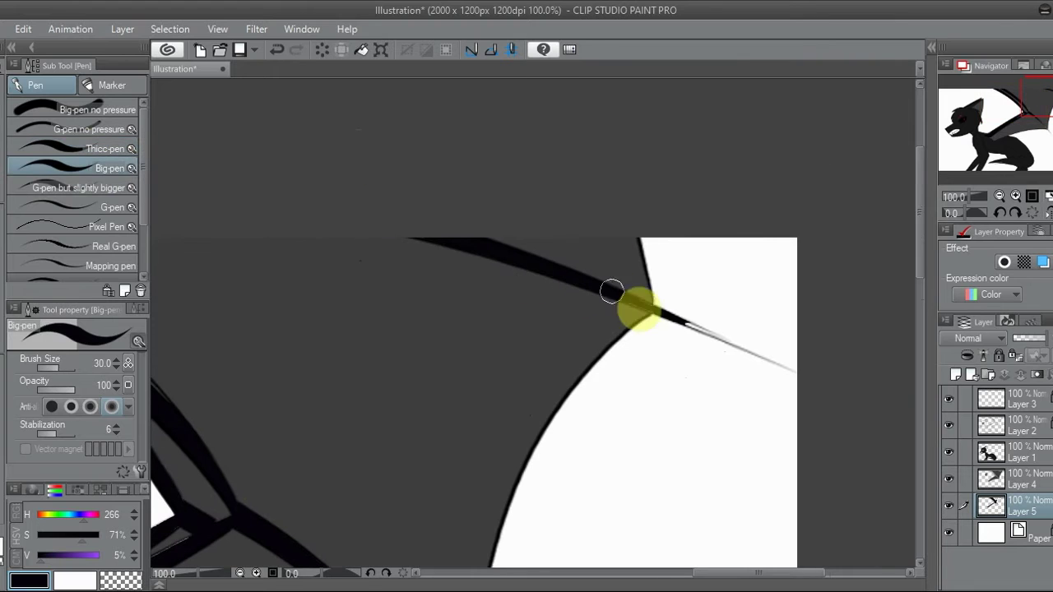
- Fill the pointed ends of the wing's finger bones and the wing's base with the dark violet
click(74, 189)
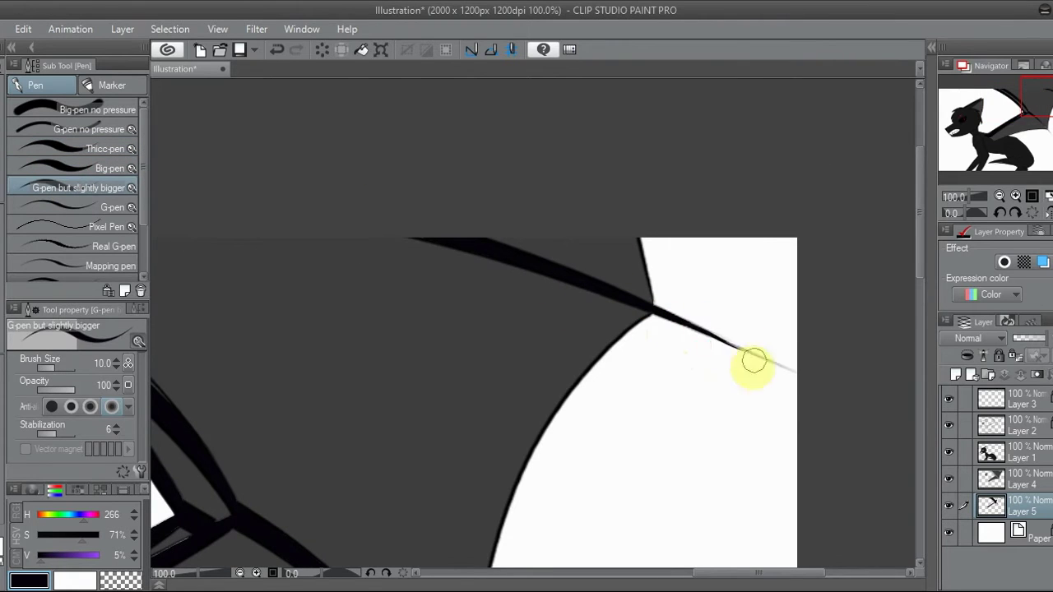
click(1014, 142)
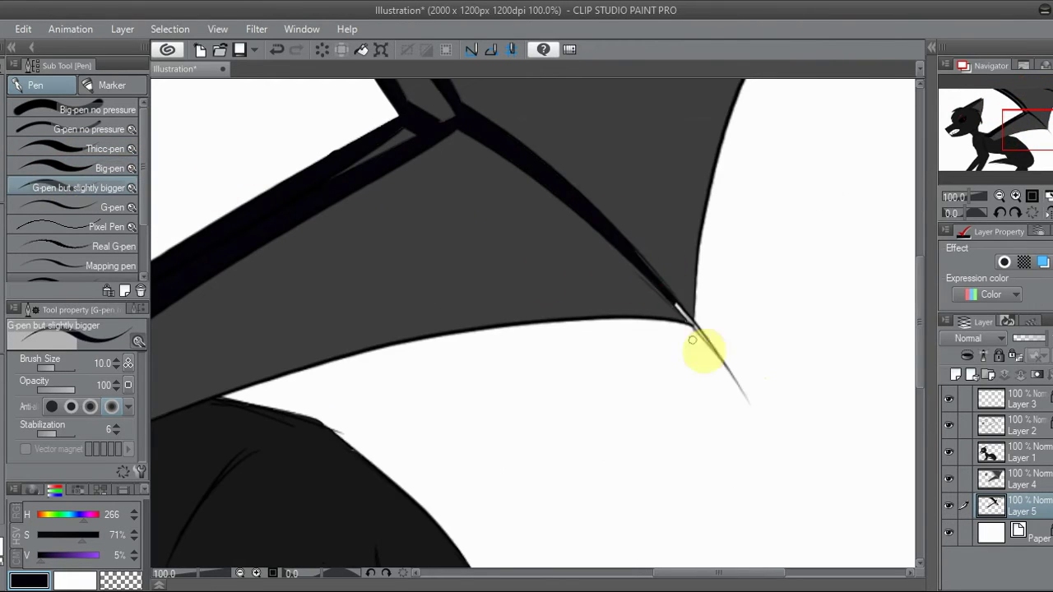
click(1008, 133)
click(82, 168)
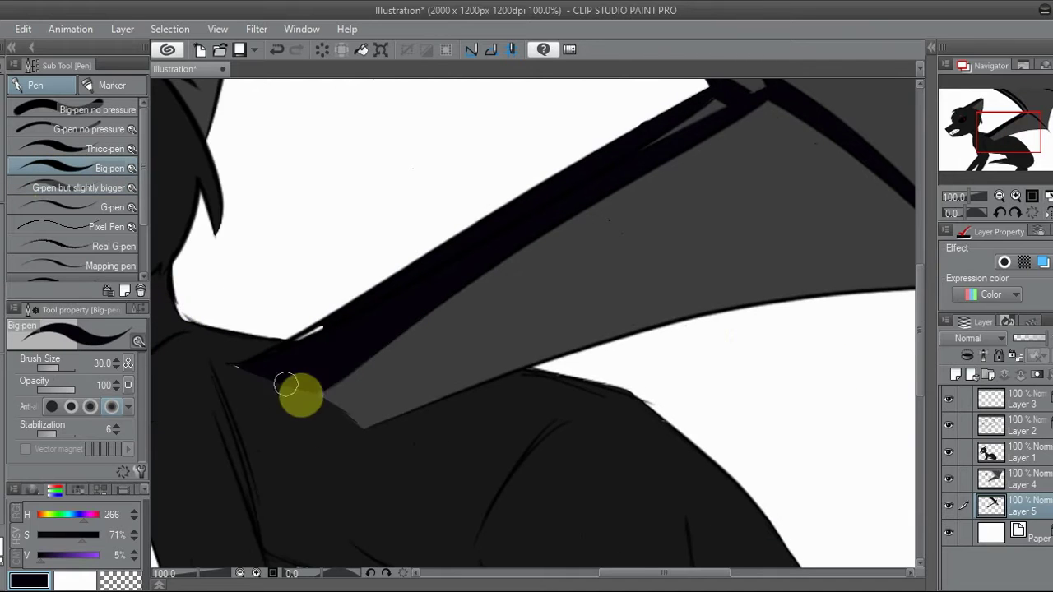
- Add a layer above the body fill and blend the wing's base into the shoulder with strokes in the sampled near-black
key(ctrl+0)
click(989, 454)
click(956, 374)
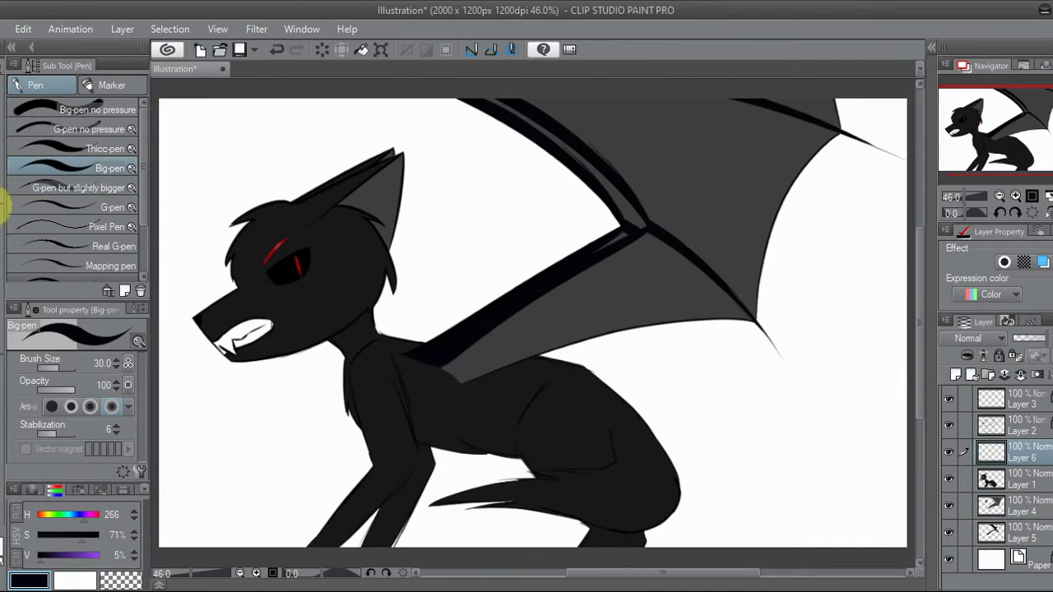
scroll(496, 384, up, 5)
alt+click(521, 404)
scroll(171, 202, up, 3)
key(period)
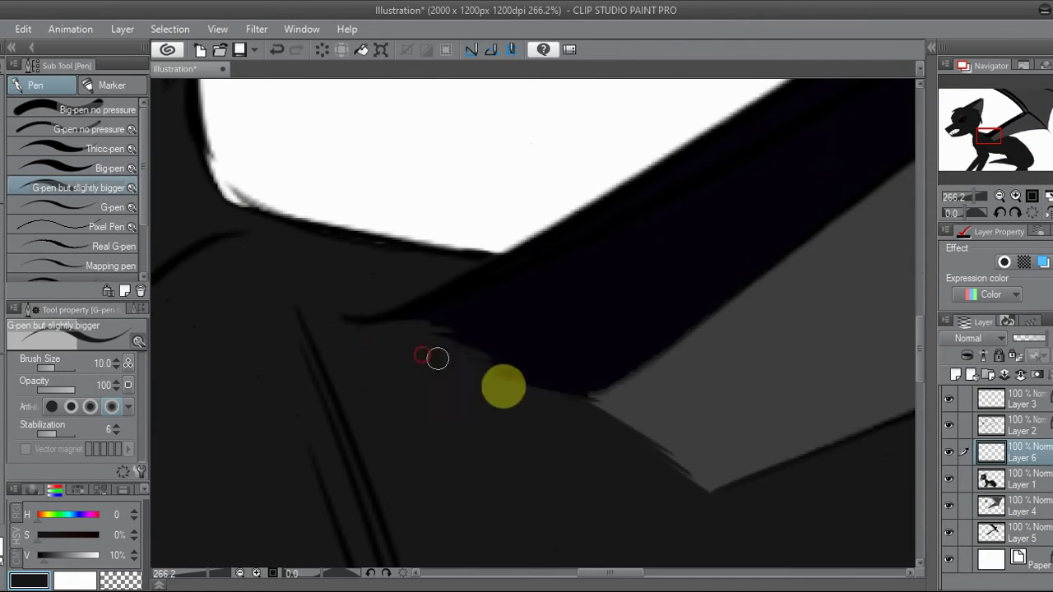
click(999, 196)
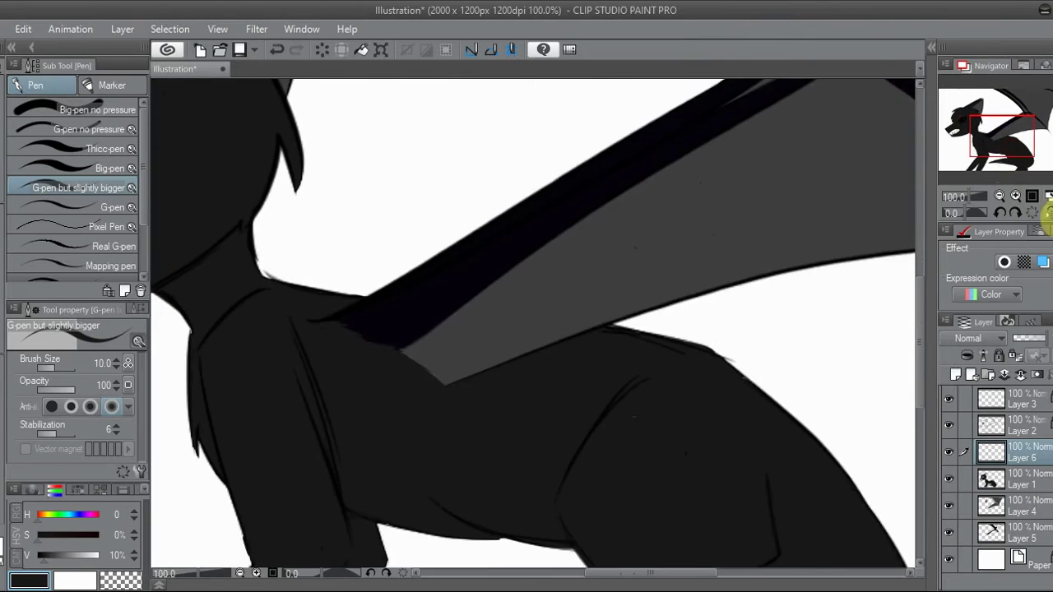
- Clip Layer 6 to the body fill and thicken the lines around the neck and head with sampled black
key(ctrl+0)
alt+click(271, 302)
scroll(271, 303, up, 5)
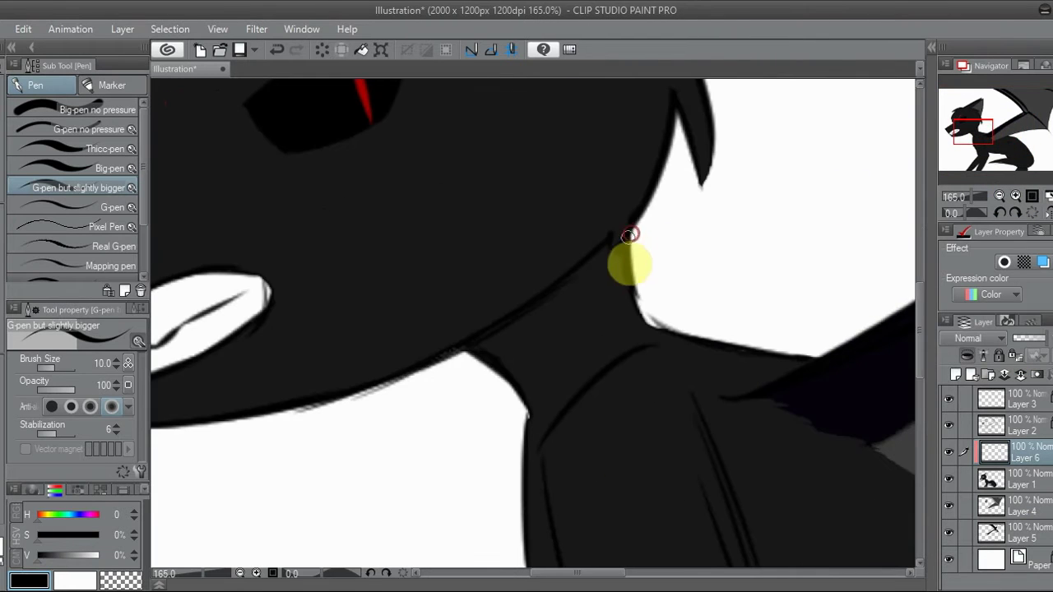
mouse_move(537, 307)
mouse_down()
mouse_move(608, 246)
mouse_move(740, 186)
mouse_move(490, 167)
mouse_up()
key(h)
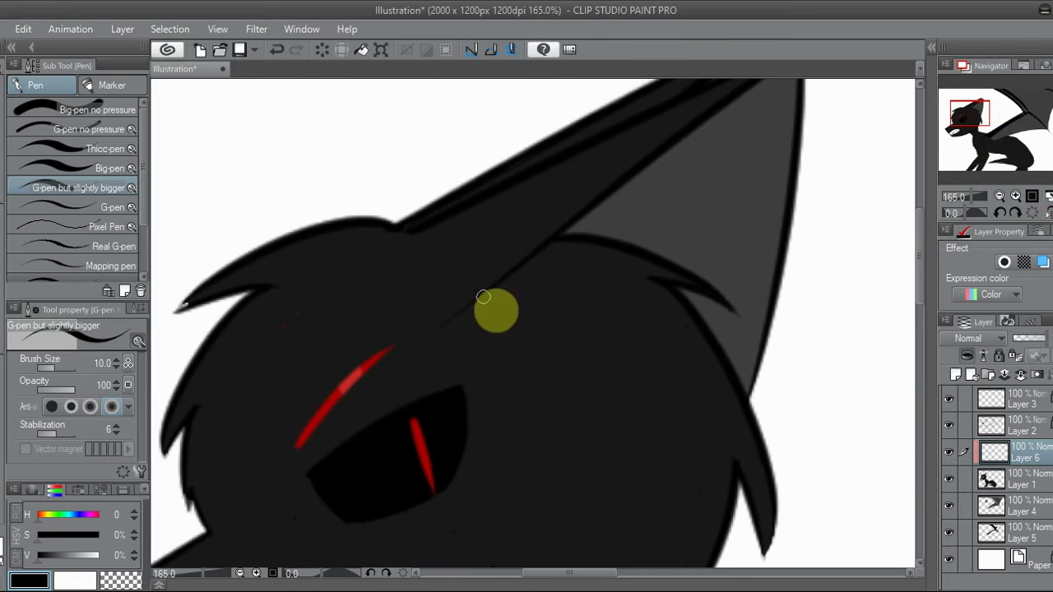
- Thicken the dark lines down the front leg and beneath the haunch with black
drag(978, 116, 988, 142)
drag(501, 266, 402, 432)
drag(961, 113, 972, 128)
drag(510, 360, 662, 522)
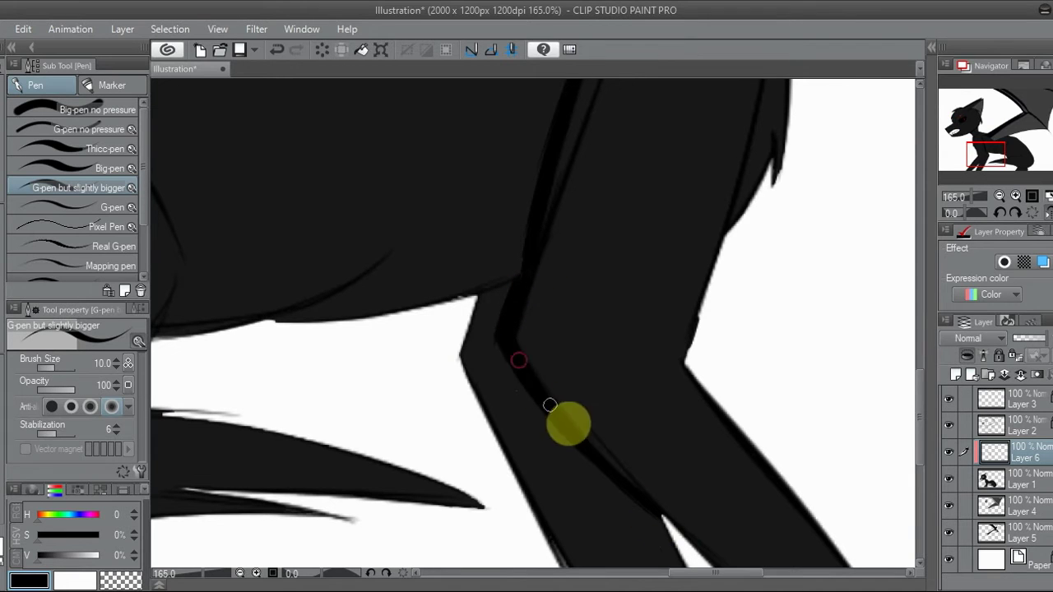
click(1014, 198)
drag(999, 152, 1027, 140)
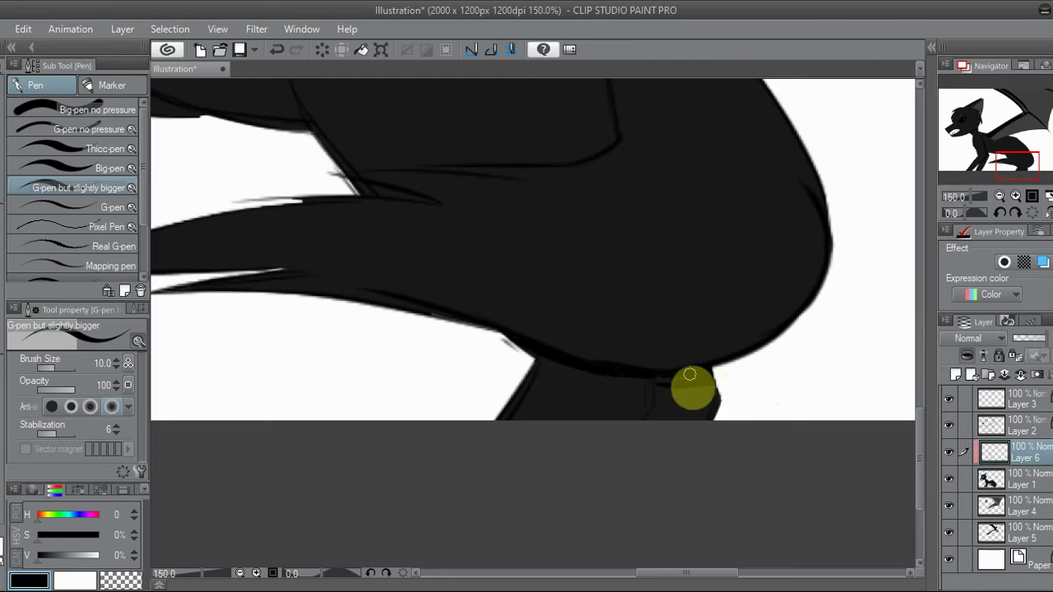
scroll(656, 405, down, 3)
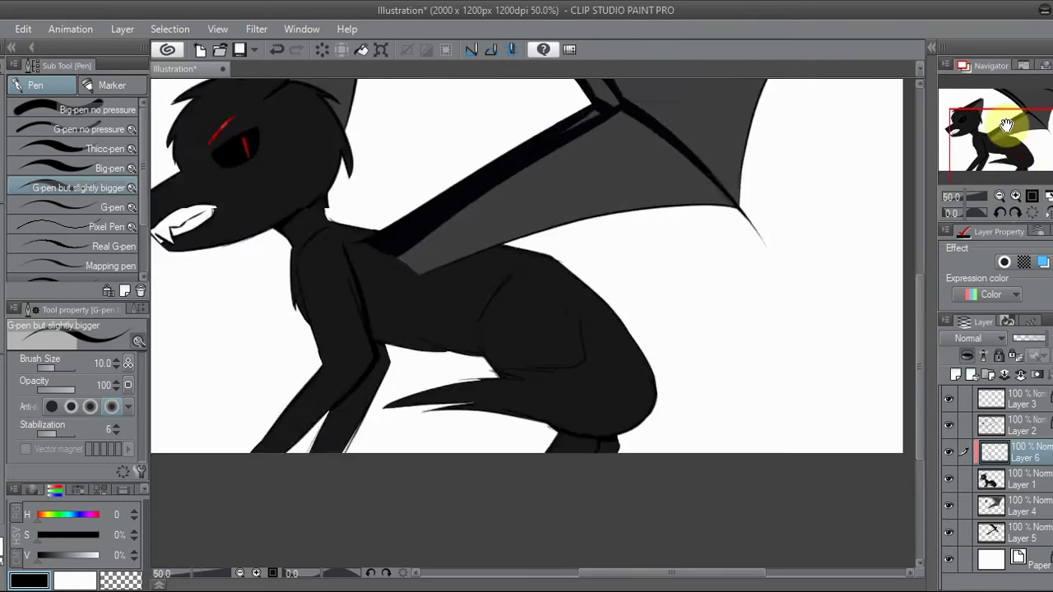
- Move Layer 6 below the body fill so it clips to the wing membrane on Layer 4
scroll(740, 181, up, 4)
key(g)
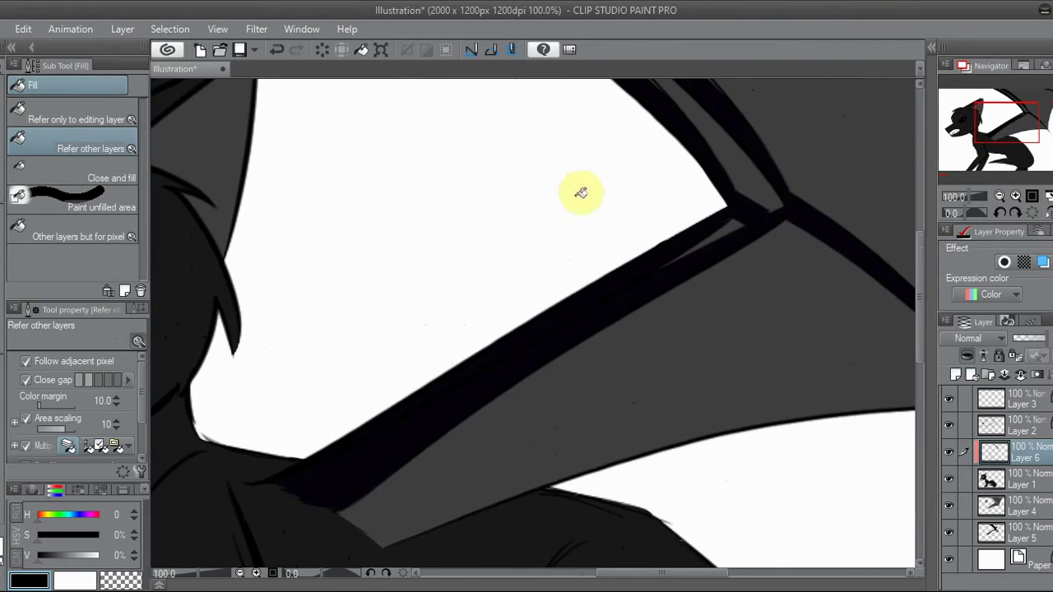
click(1031, 196)
drag(998, 454, 999, 492)
key(p)
- Paint the grey gaps between the wing bones black with the Thicc-pen and merge the strokes into Layer 4
scroll(567, 184, up, 4)
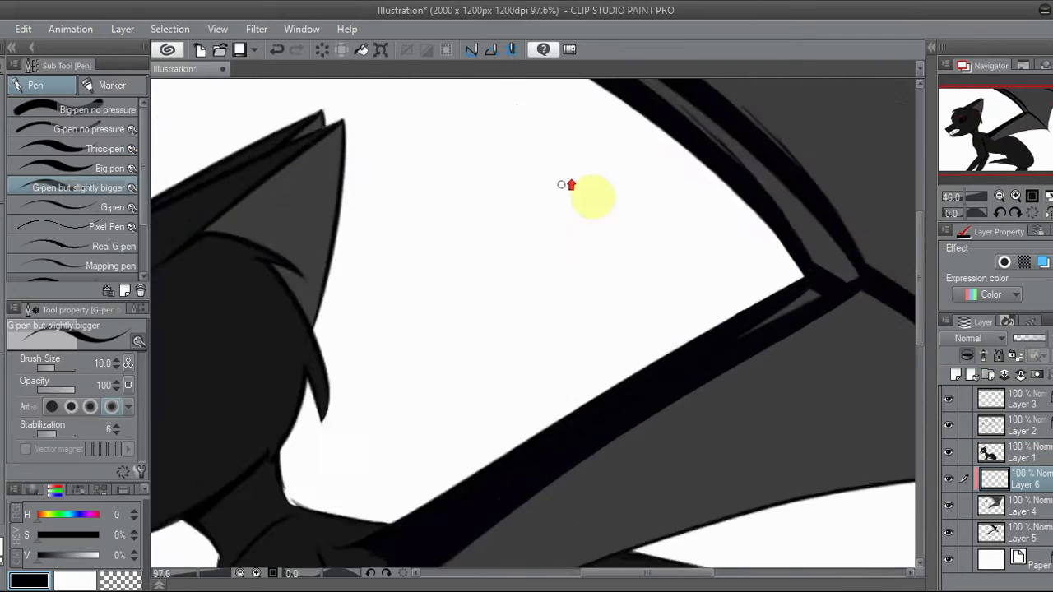
scroll(567, 184, down, 2)
scroll(228, 162, up, 2)
click(106, 148)
scroll(910, 162, up, 10)
scroll(909, 162, down, 8)
mouse_move(335, 192)
mouse_down()
mouse_move(420, 221)
mouse_move(571, 331)
mouse_move(690, 445)
mouse_move(663, 334)
mouse_up()
key(ctrl+e)
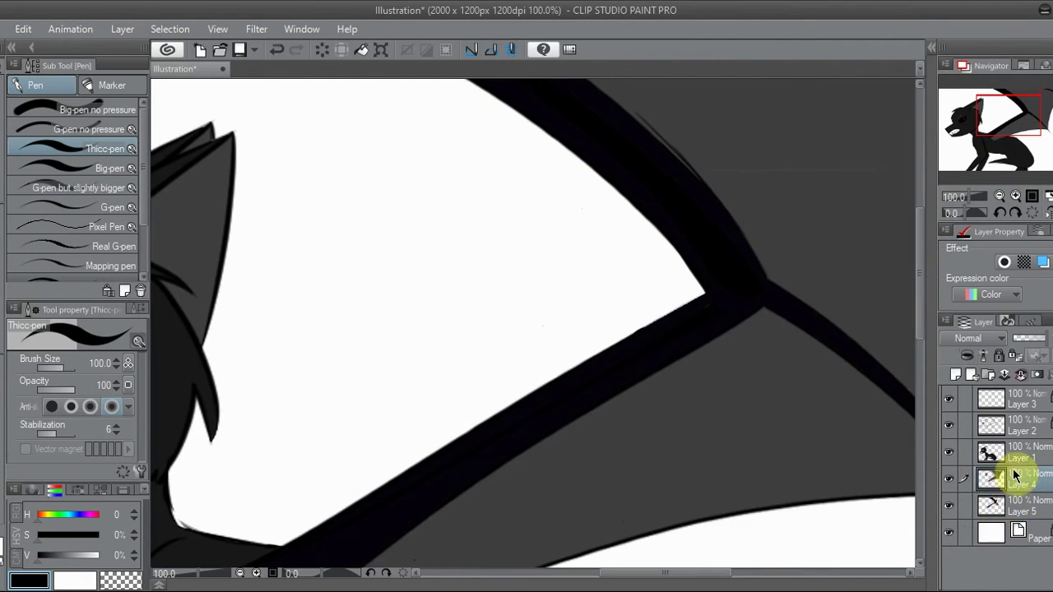
- Add a new layer clipped to the wing bones on Layer 5 and paint black shading along the wing's arm
click(955, 374)
drag(737, 301, 771, 263)
mouse_move(576, 352)
mouse_down()
mouse_move(453, 422)
mouse_move(495, 408)
mouse_up()
key(period)
click(536, 396)
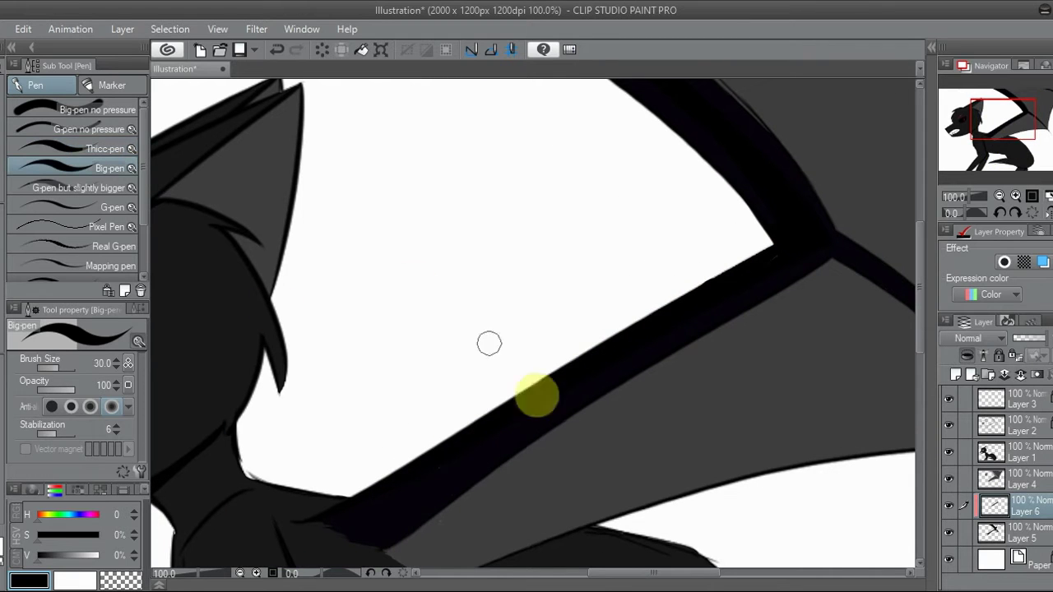
drag(763, 266, 721, 296)
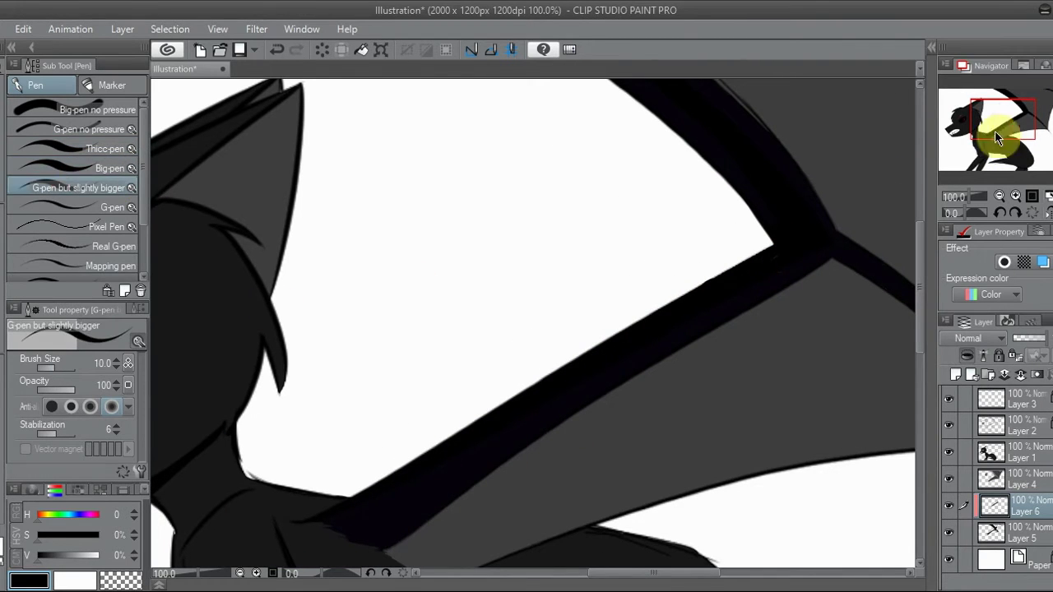
- Finish the black shading along the upper wing arm with Big-pen no pressure and merge the body and wing layers into Layer 5
drag(1004, 158, 1003, 138)
click(91, 111)
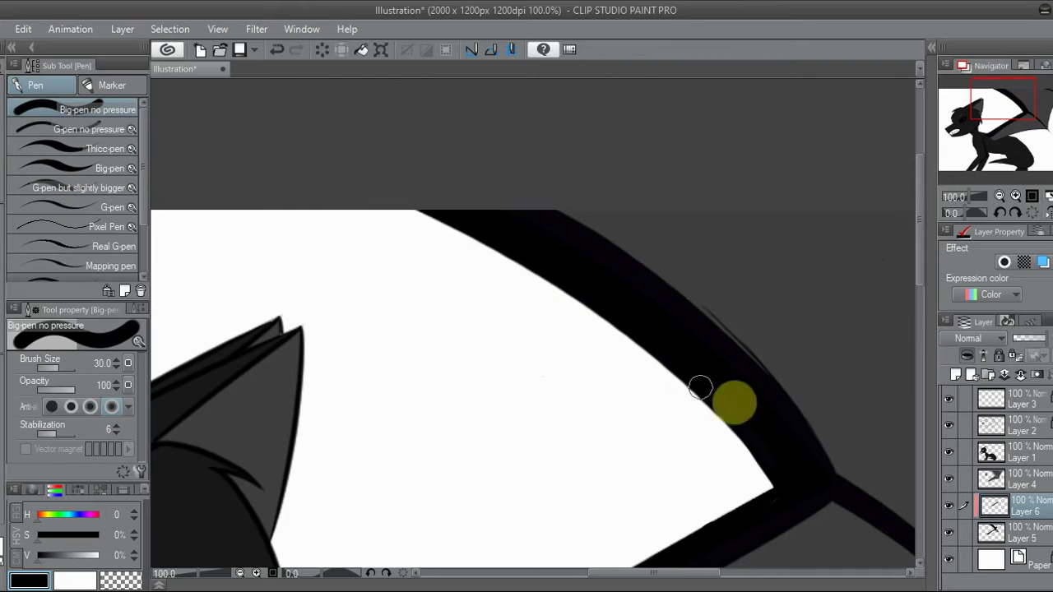
key(ctrl+0)
click(11, 47)
shift+click(1017, 458)
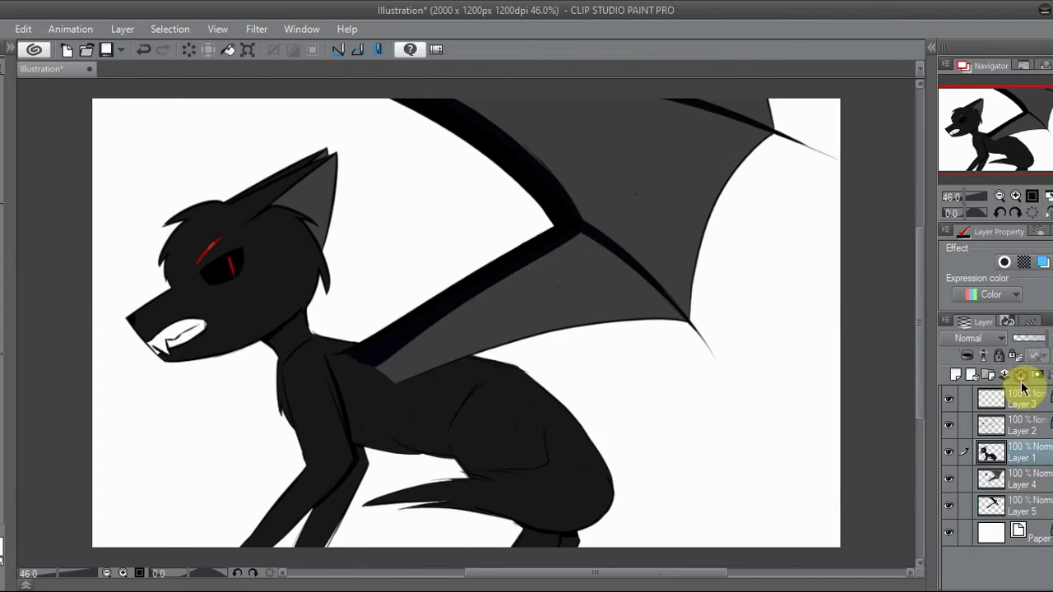
key(shift+alt+e)
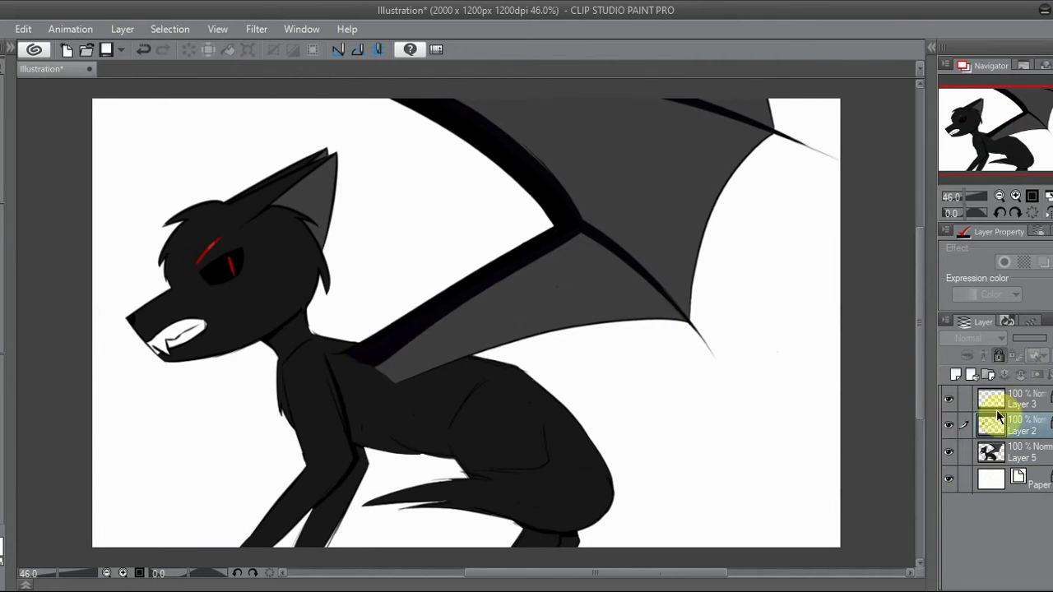
- Add a layer clipped to the character, paint black shading along the ears and head fur, and merge it down
key(ctrl+shift+n)
scroll(317, 180, up, 5)
click(971, 134)
drag(970, 134, 967, 131)
mouse_move(229, 227)
mouse_down()
mouse_move(428, 136)
mouse_move(507, 80)
mouse_move(485, 101)
mouse_move(206, 227)
mouse_move(428, 133)
mouse_move(498, 103)
mouse_up()
mouse_move(357, 277)
mouse_down()
mouse_move(503, 130)
mouse_move(395, 206)
mouse_up()
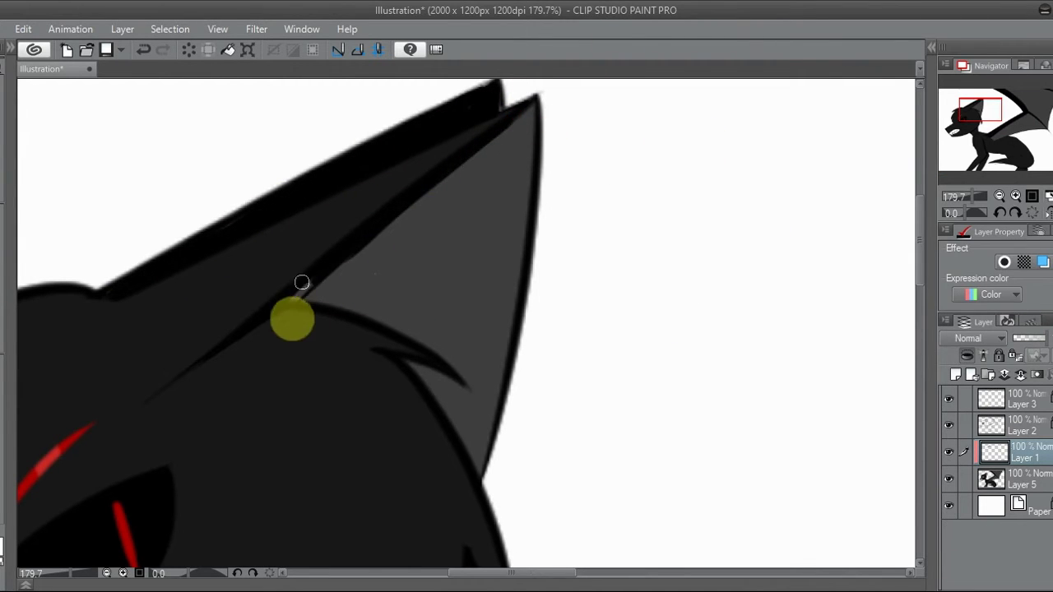
drag(444, 395, 350, 239)
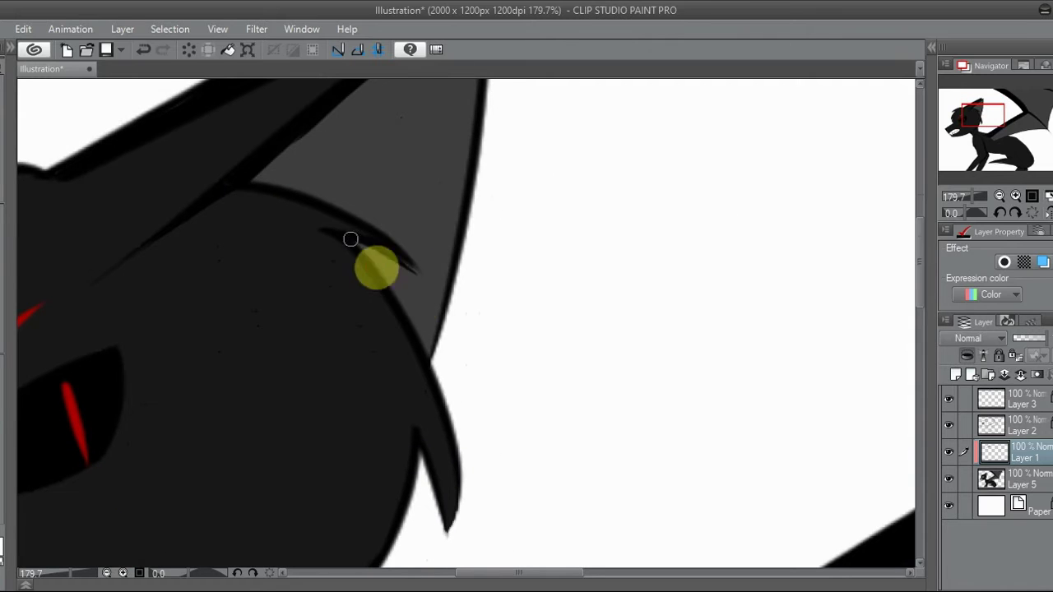
click(1022, 375)
- Cover the character with a clipped black layer at 57% opacity and try erasing parts of it with the transparent Small airbrush
key(ctrl+0)
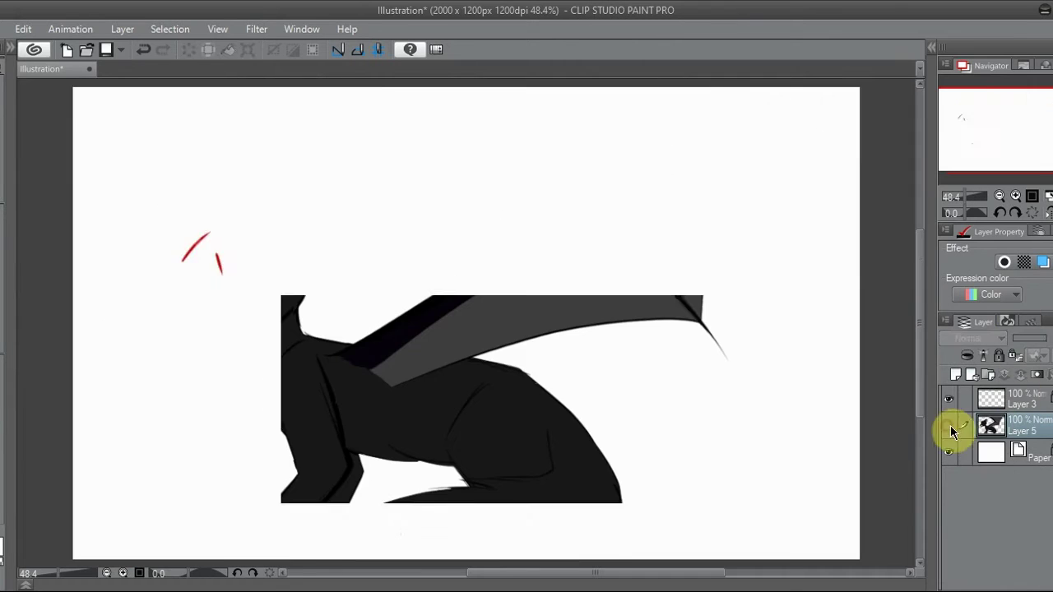
click(1028, 340)
click(1032, 196)
click(992, 119)
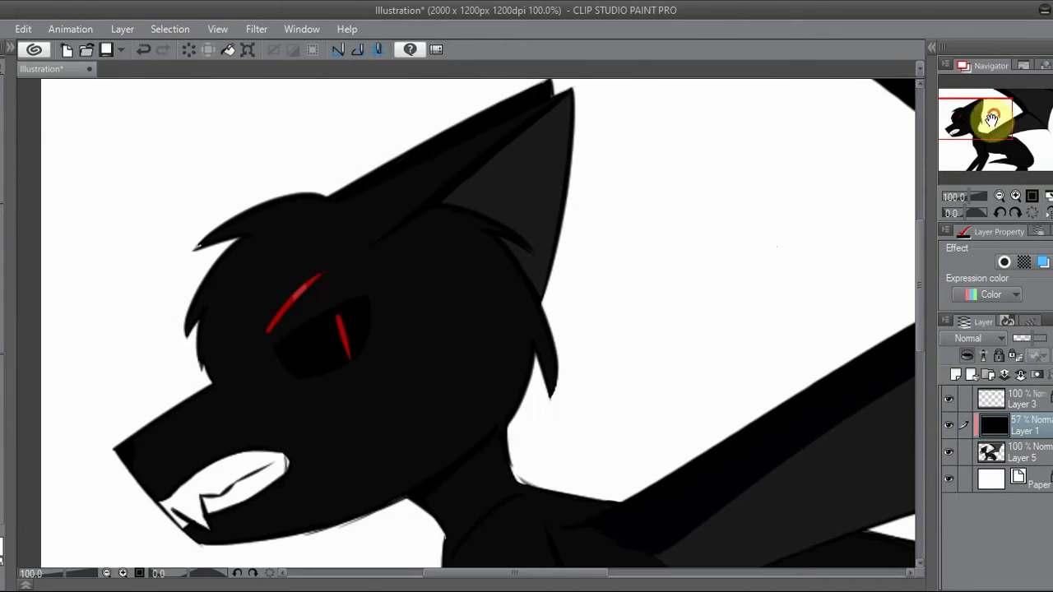
scroll(237, 185, up, 1)
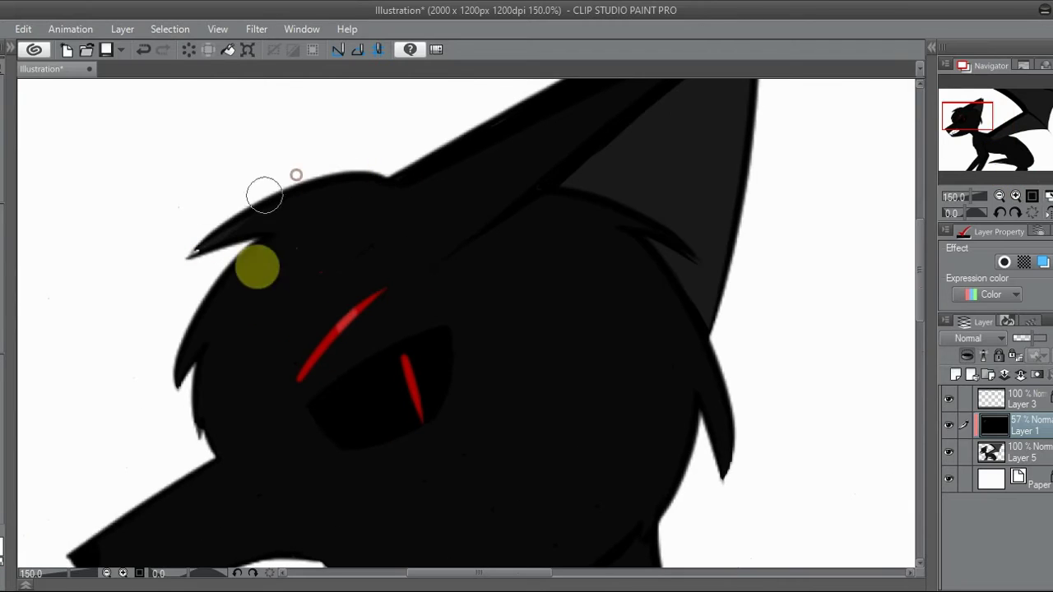
key(Tab)
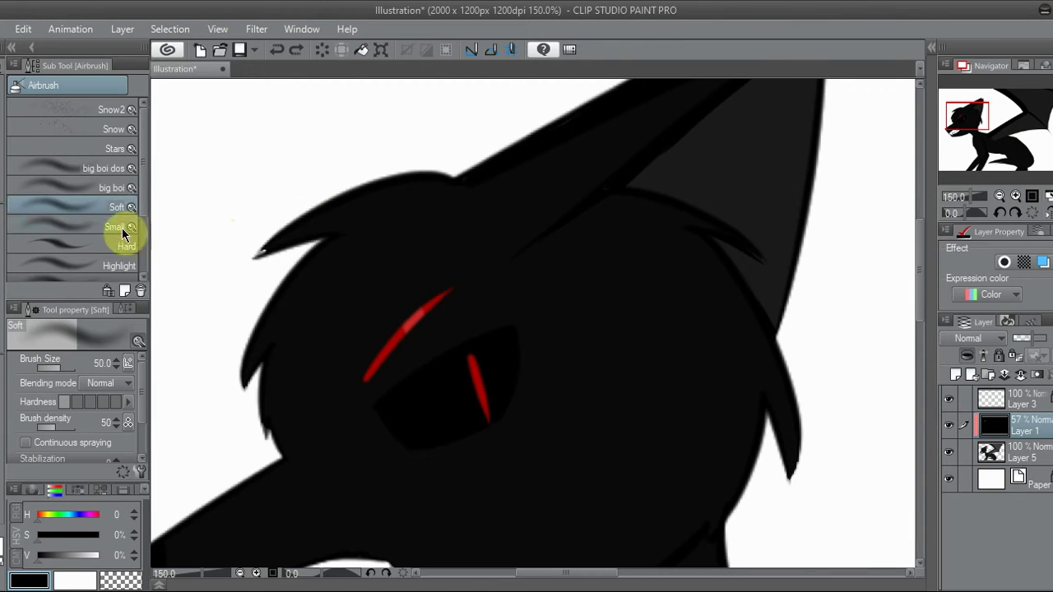
click(119, 229)
click(123, 581)
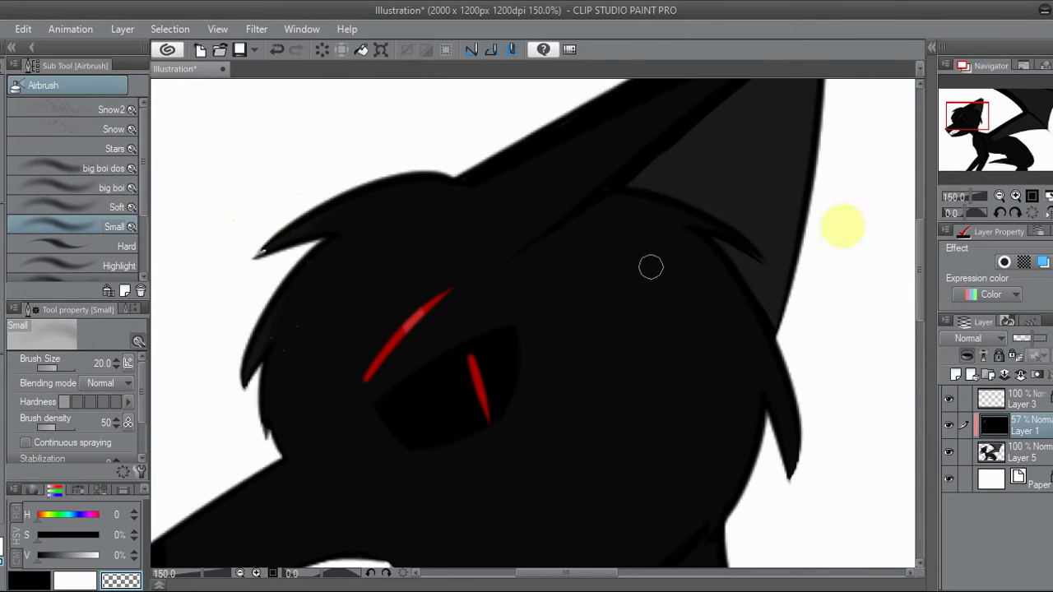
scroll(651, 265, down, 5)
- Add a layer beneath the character, fill the teeth with off-white and merge it with the character layer
click(955, 374)
click(74, 580)
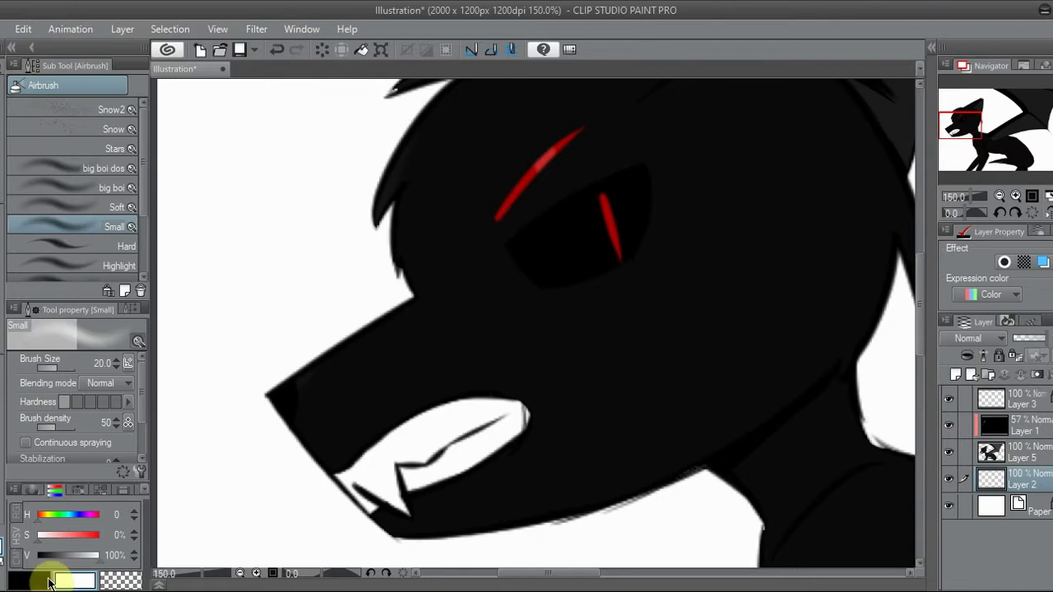
click(92, 555)
key(g)
click(456, 458)
key(p)
click(1021, 374)
drag(87, 555, 99, 555)
key(b)
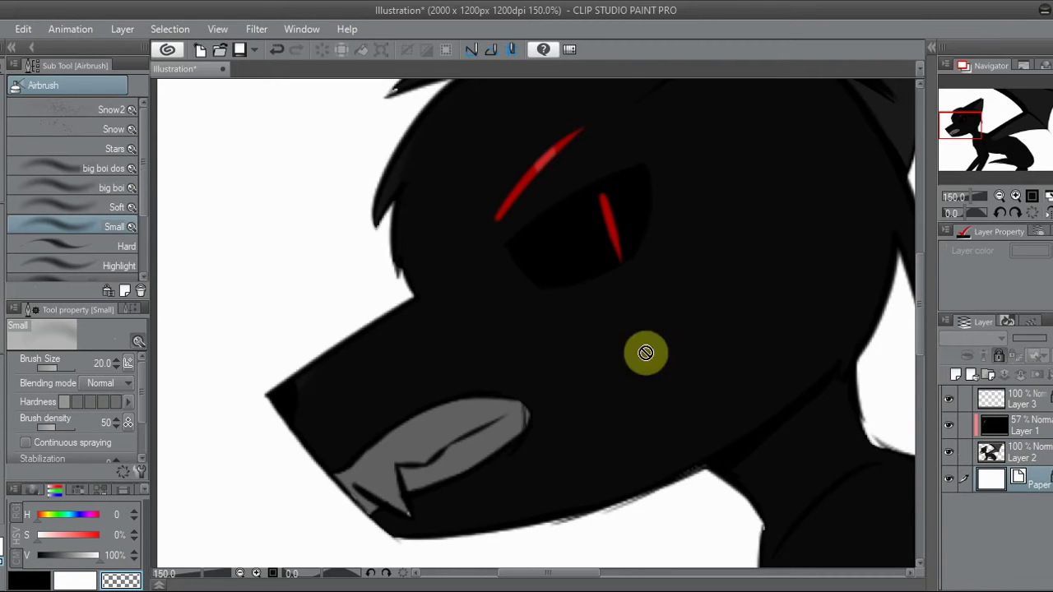
- Remove the 57% black overlay on Layer 1
key(alt+bracketright)
key(ctrl+minus)
drag(993, 160, 1003, 136)
key(ctrl+0)
click(999, 425)
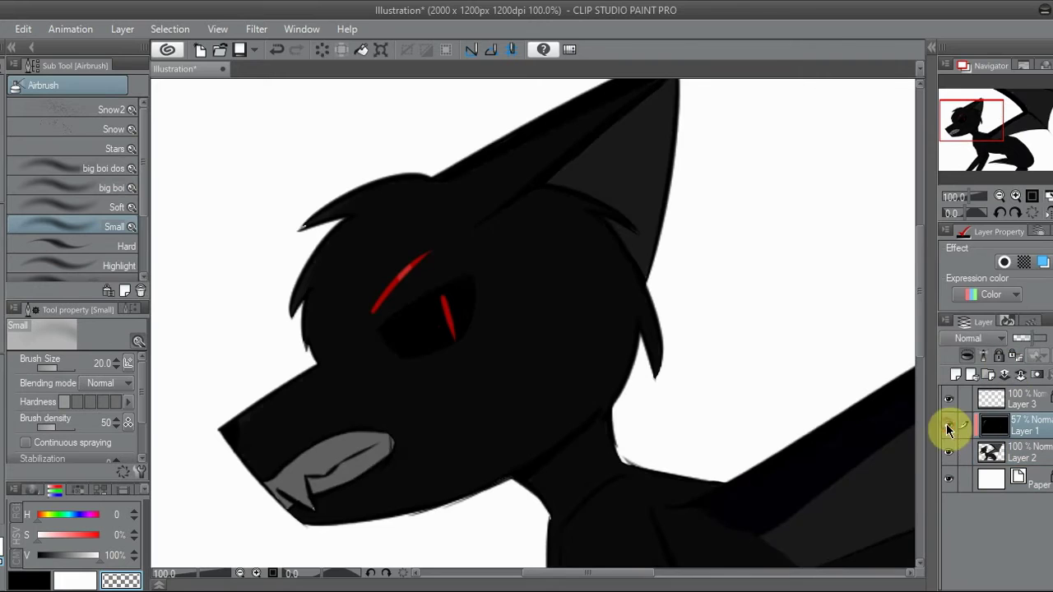
key(Delete)
- Cover Layer 1 with black using the big boi dos airbrush at size 300, leaving a soft round opening around the head
click(103, 168)
click(29, 581)
click(1033, 213)
click(999, 195)
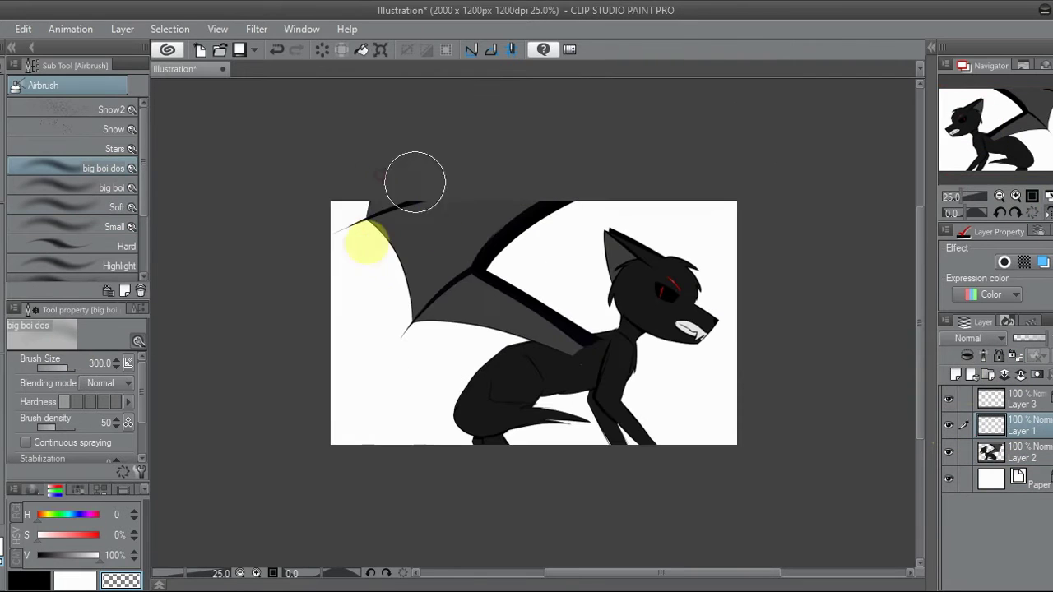
mouse_move(386, 247)
mouse_down()
mouse_move(556, 146)
mouse_move(482, 313)
mouse_move(524, 207)
mouse_move(535, 258)
mouse_move(643, 460)
mouse_move(764, 254)
mouse_move(705, 463)
mouse_move(792, 236)
mouse_up()
- Apply a Gaussian blur of 200 to the black vignette on Layer 1 and clip it to the character layer
click(258, 30)
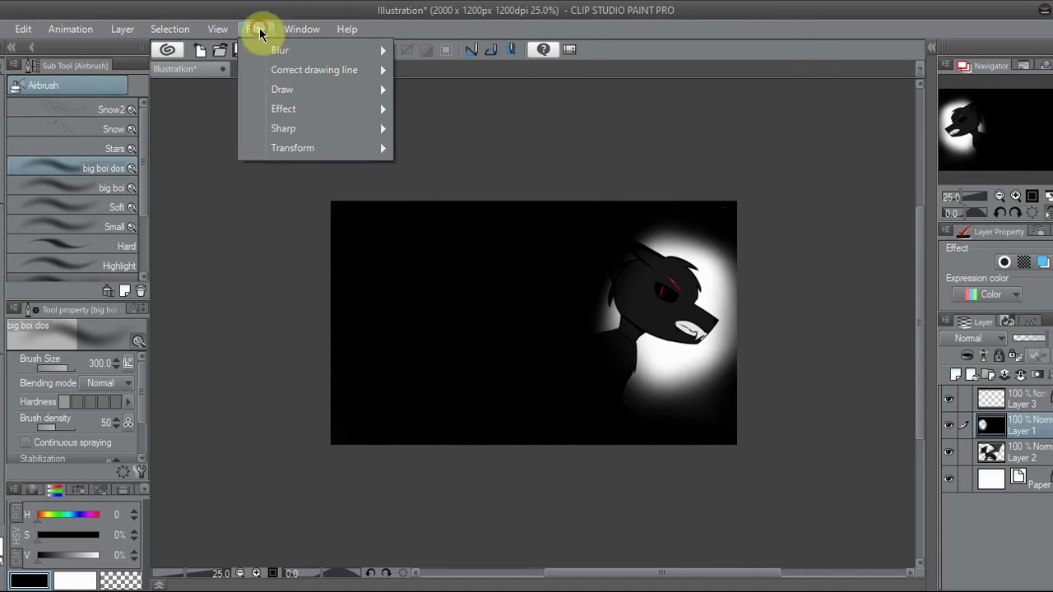
mouse_move(280, 124)
click(444, 160)
drag(680, 506, 780, 477)
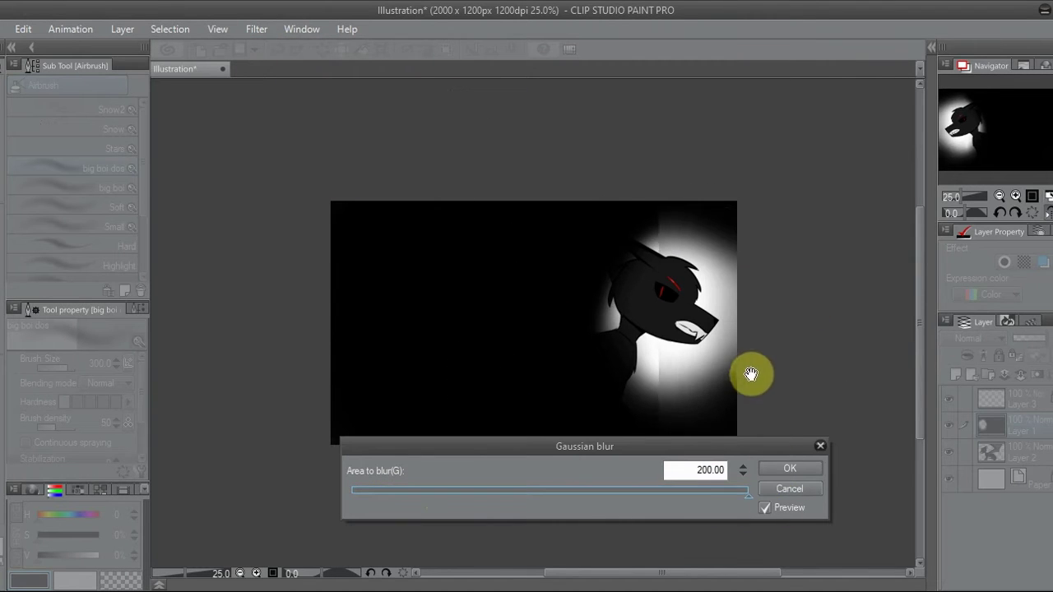
click(787, 468)
click(994, 353)
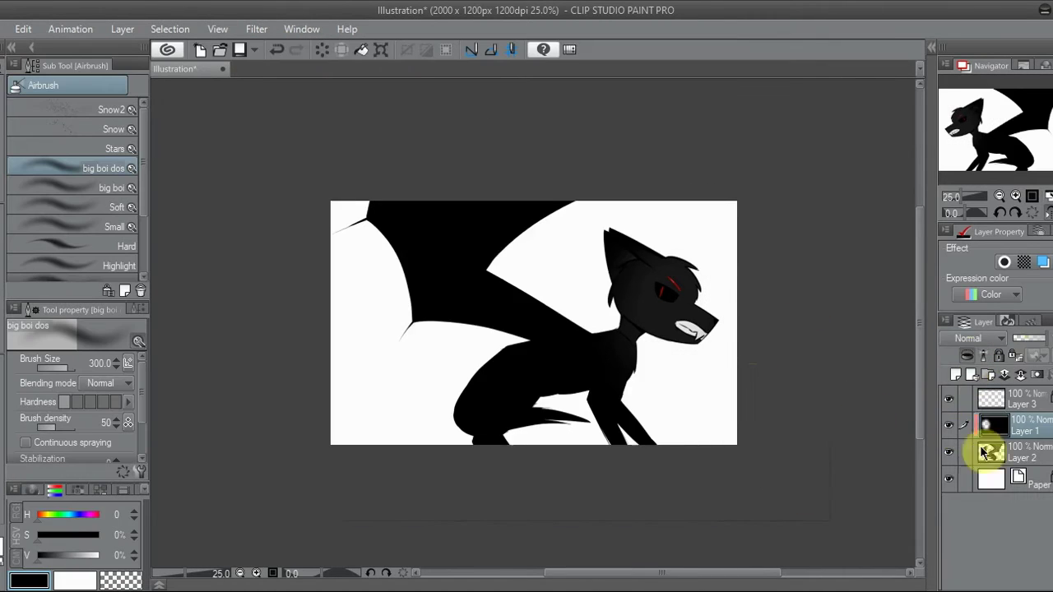
- Tint the clipped vignette layer with dark blue (H 252, S 100%, V 35%) and set its blending mode to Multiply
click(1048, 213)
click(1015, 196)
click(1043, 261)
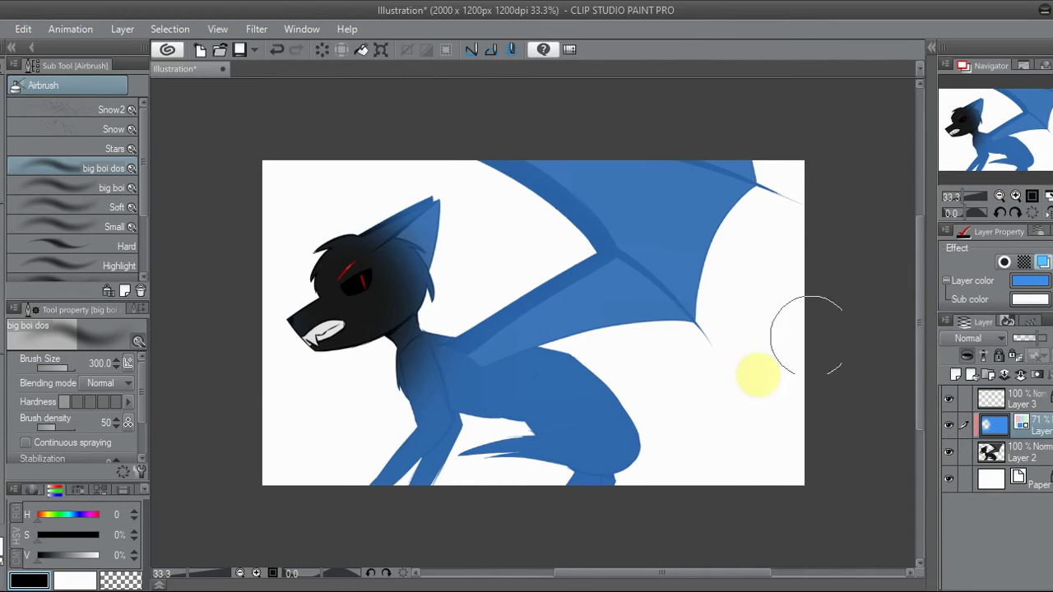
drag(95, 537, 100, 536)
click(1030, 280)
click(979, 338)
click(992, 320)
click(951, 429)
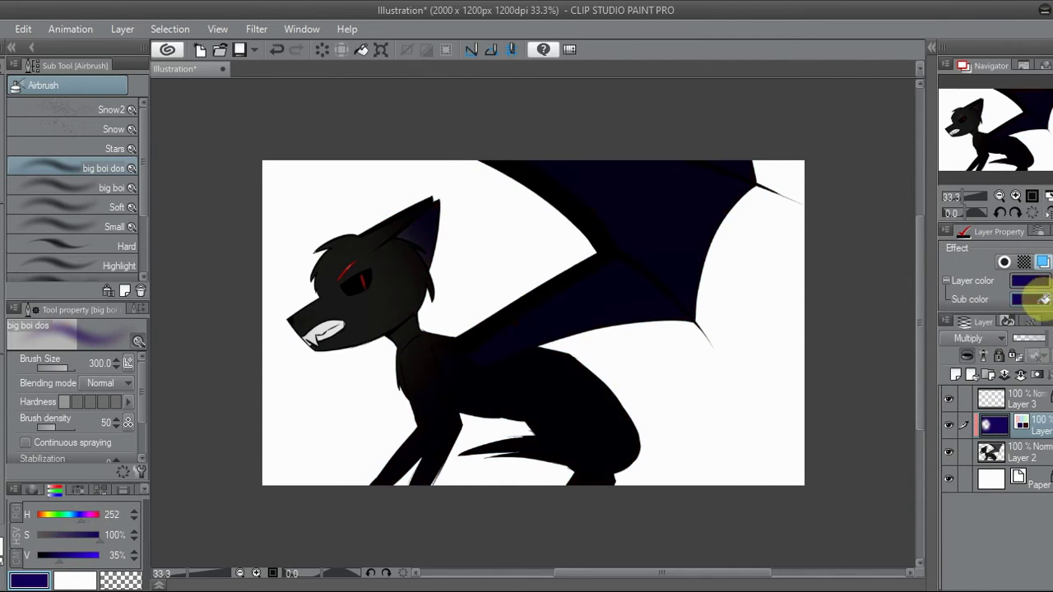
- Set the vignette's sub color to black and its layer color to near-black blue (H 252, S 32%, V 10%)
drag(51, 549, 33, 556)
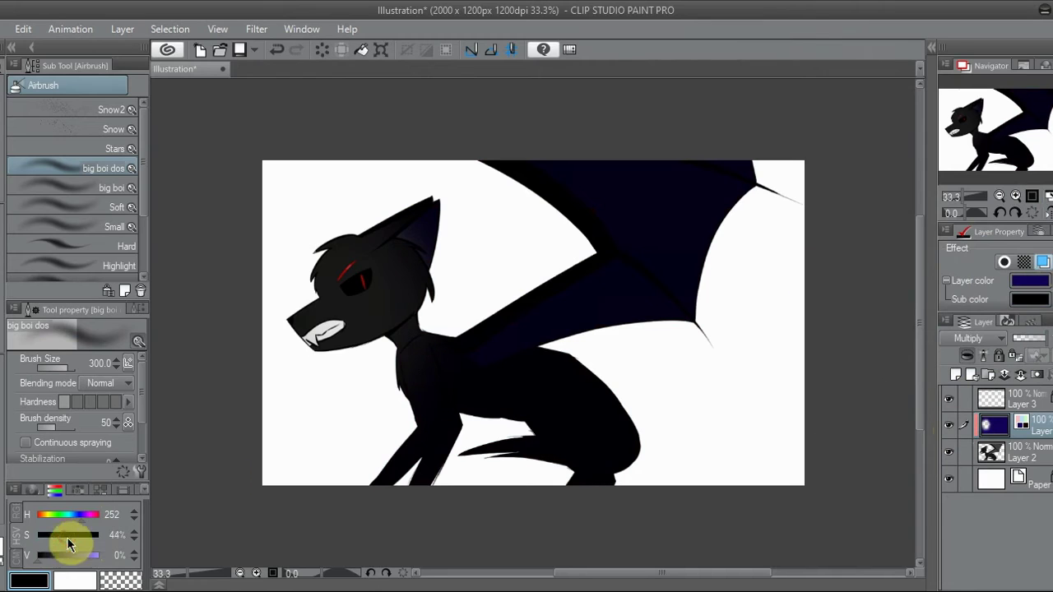
click(948, 424)
click(948, 425)
click(949, 424)
click(948, 424)
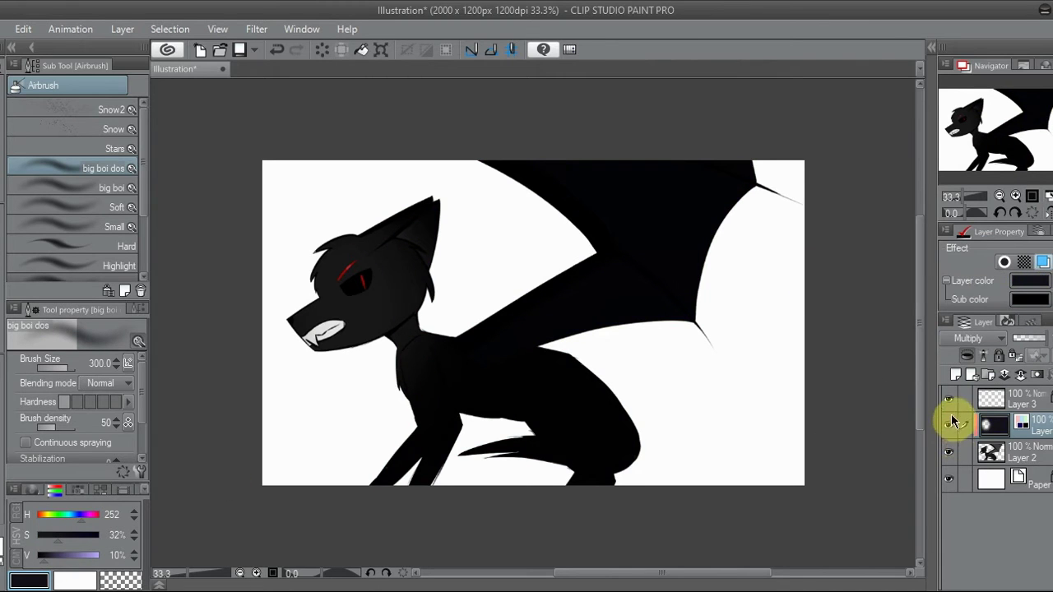
- Duplicate the vignette layer beneath the character on Layer 2 and set the copy's blending mode to Normal
click(986, 477)
click(998, 424)
key(ctrl+c)
key(ctrl+v)
drag(991, 425, 1025, 498)
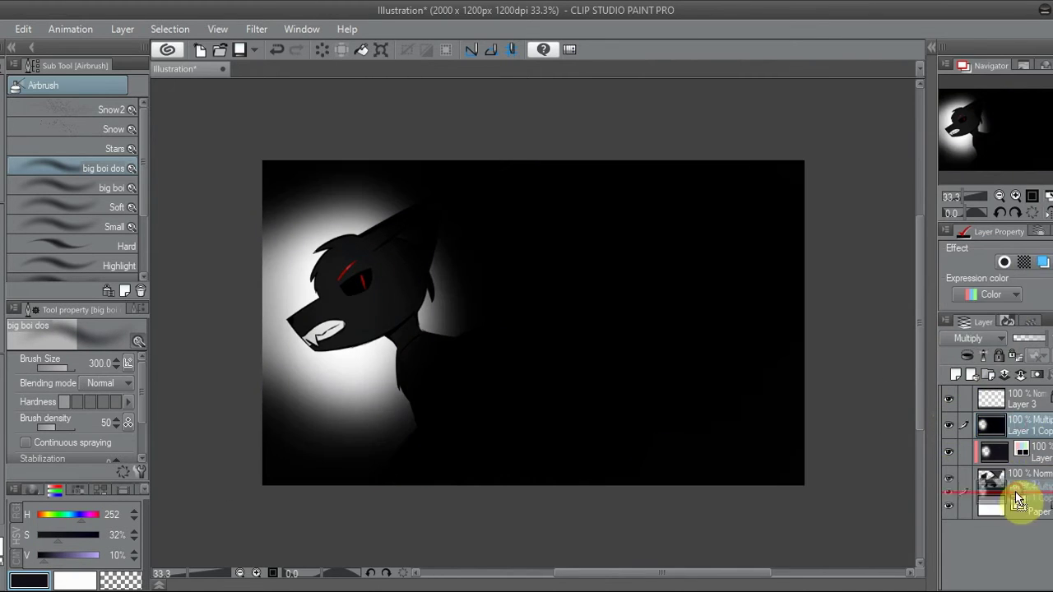
click(990, 343)
click(974, 10)
- Color the paper near-black blue and smooth the background glow on the copied layer with the Blend tool at size 300
click(1004, 502)
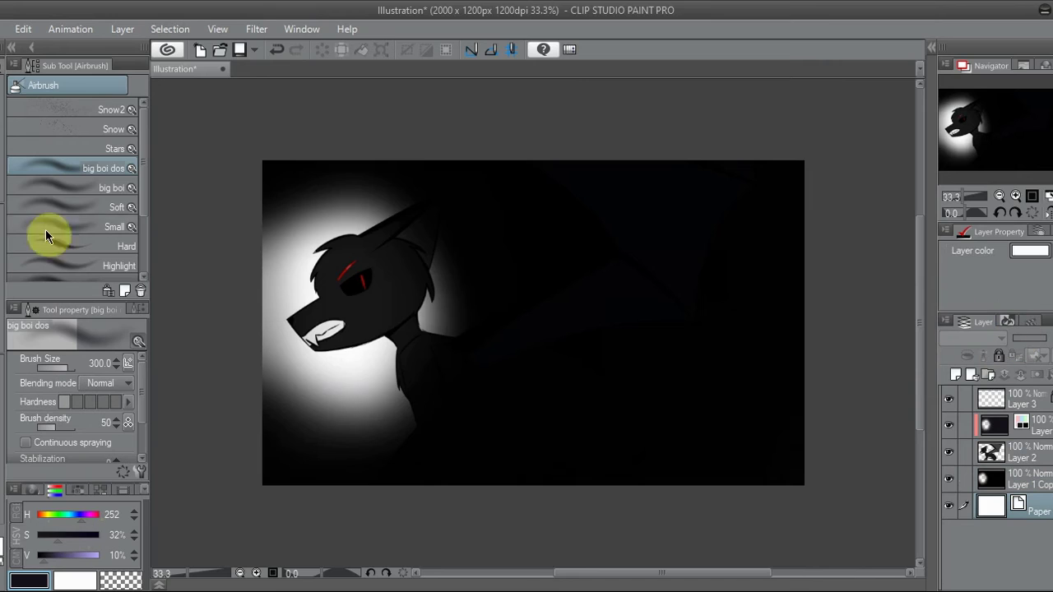
click(1029, 250)
click(991, 479)
key(j)
click(82, 148)
click(74, 111)
click(124, 309)
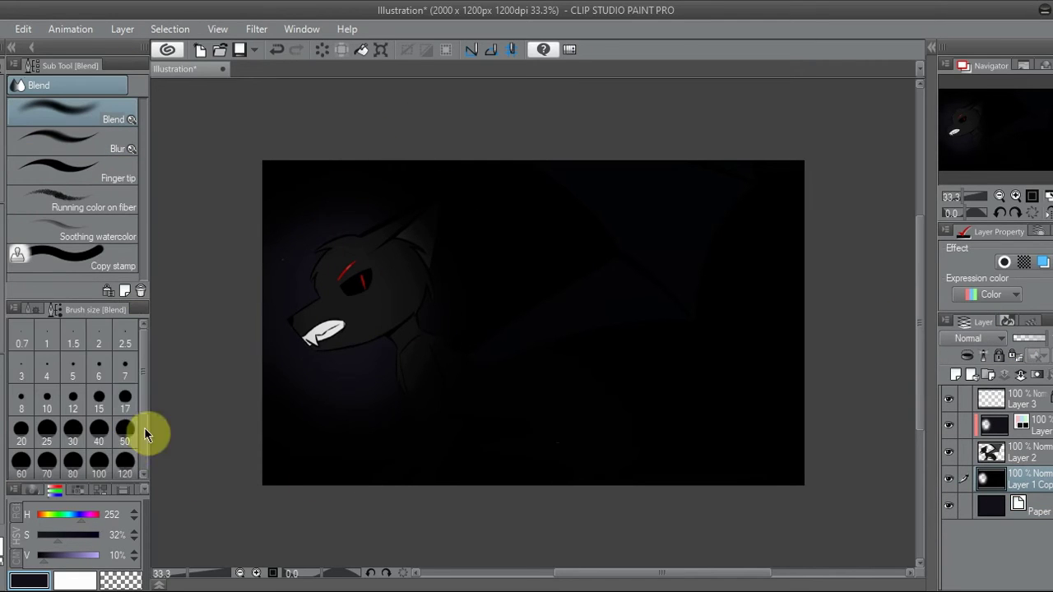
click(125, 427)
click(946, 502)
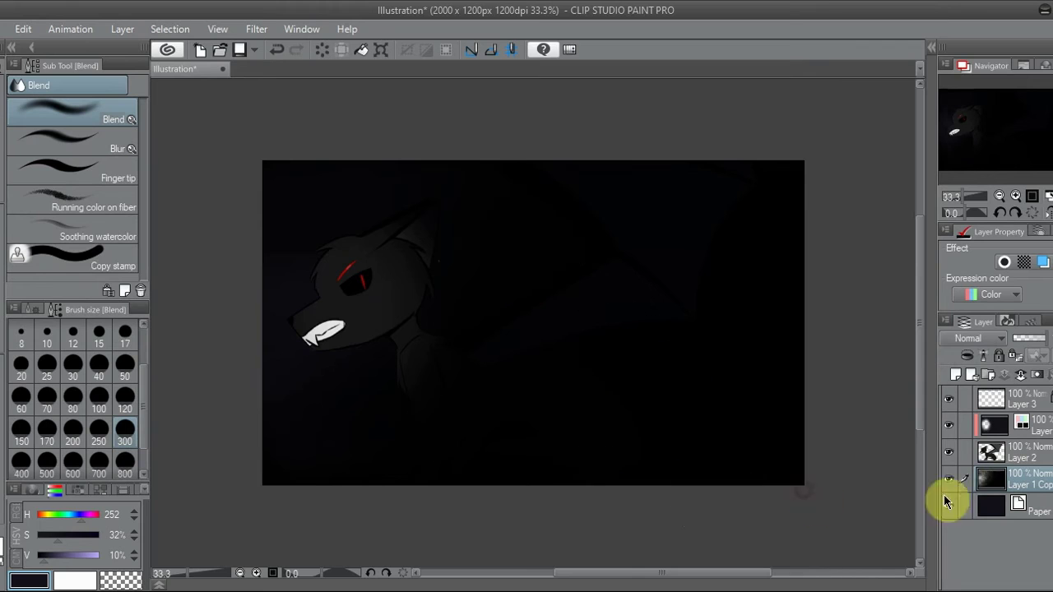
- Test other blending modes on the clipped vignette layer, return it to Multiply and set its sub color to near-black blue
click(992, 424)
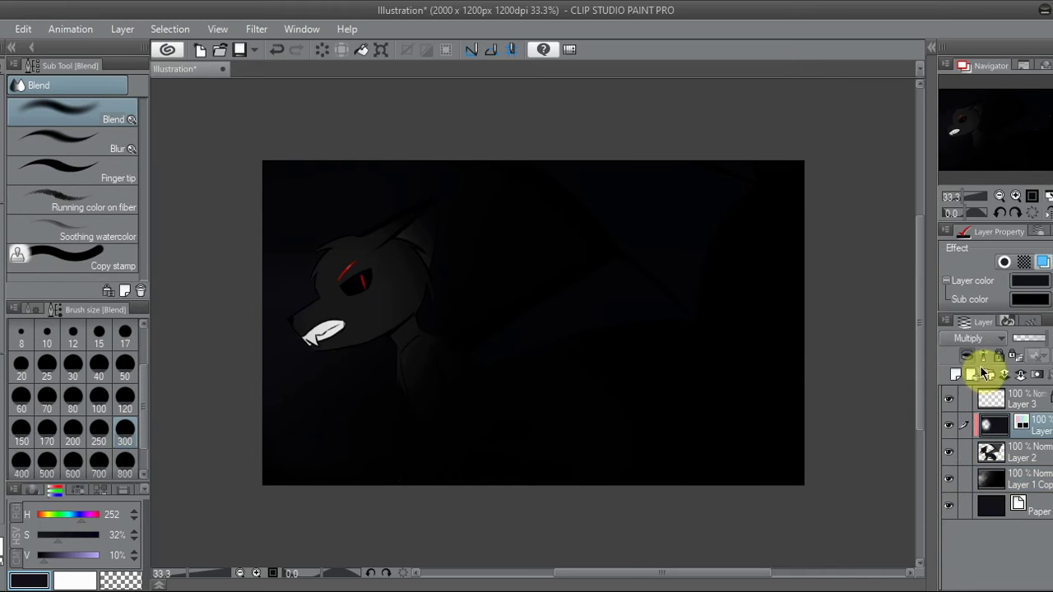
key(i)
click(948, 451)
click(971, 338)
click(954, 13)
click(971, 338)
click(956, 43)
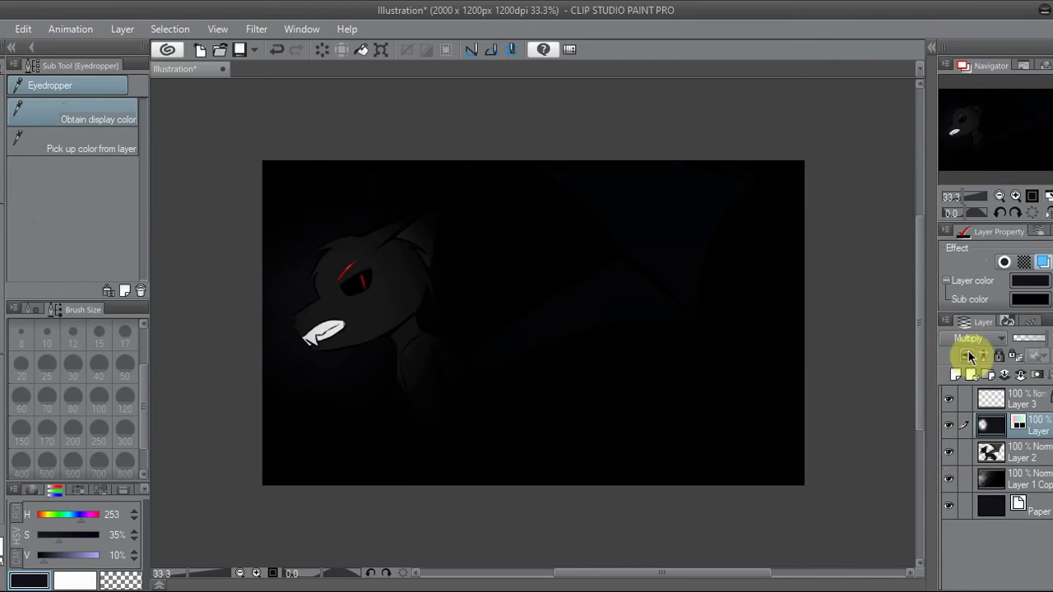
click(948, 452)
key(p)
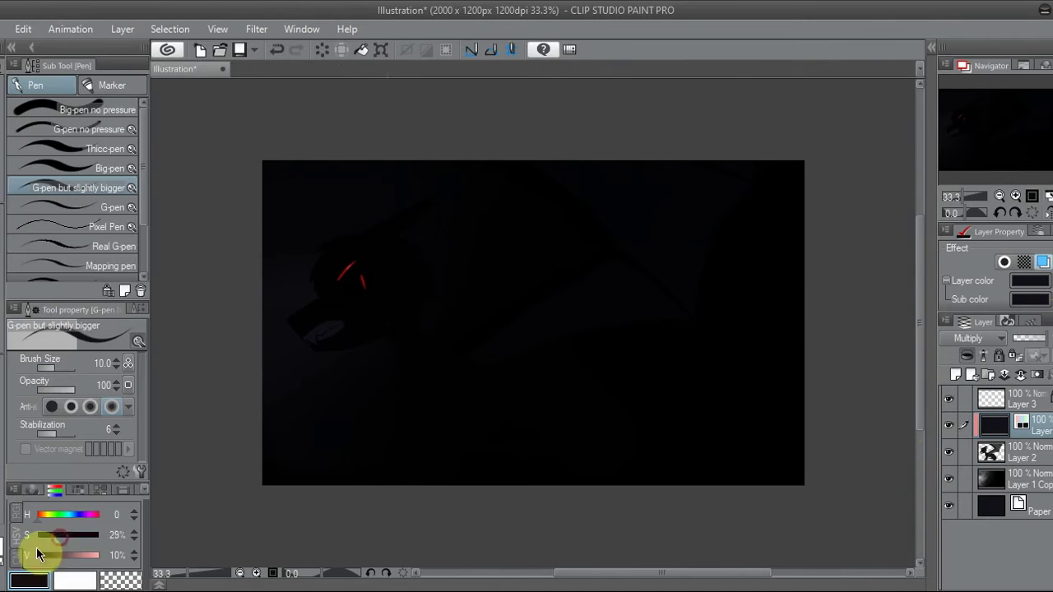
- Merge the background glow into the paper layer and duplicate the red eye markings on Layer 3
click(1032, 196)
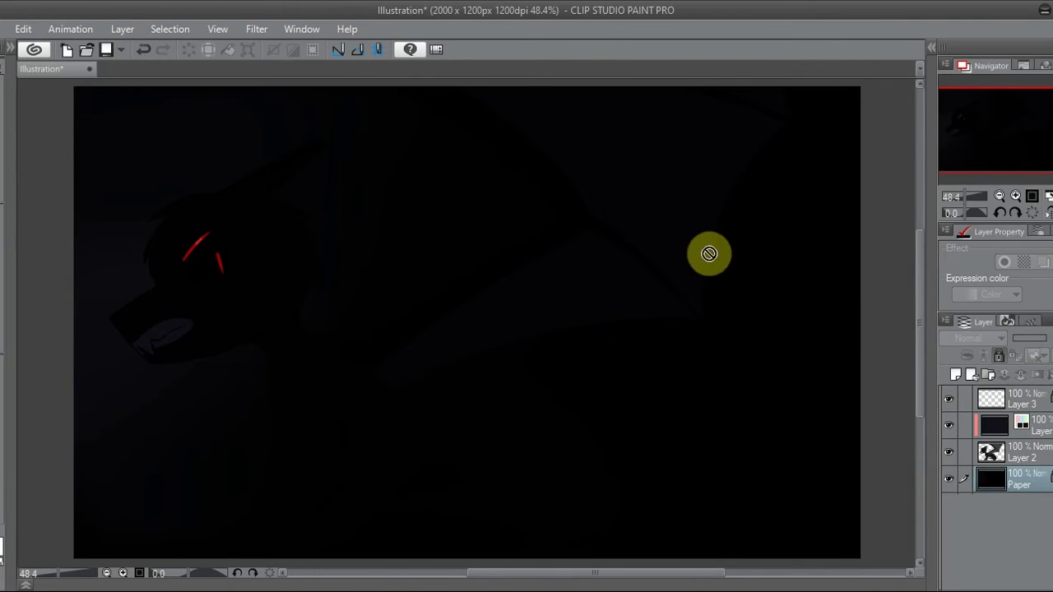
click(951, 399)
key(ctrl+c)
key(ctrl+v)
- Apply a Gaussian blur of 20.26 to the red eye markings on Layer 3 beneath the duplicate
click(256, 29)
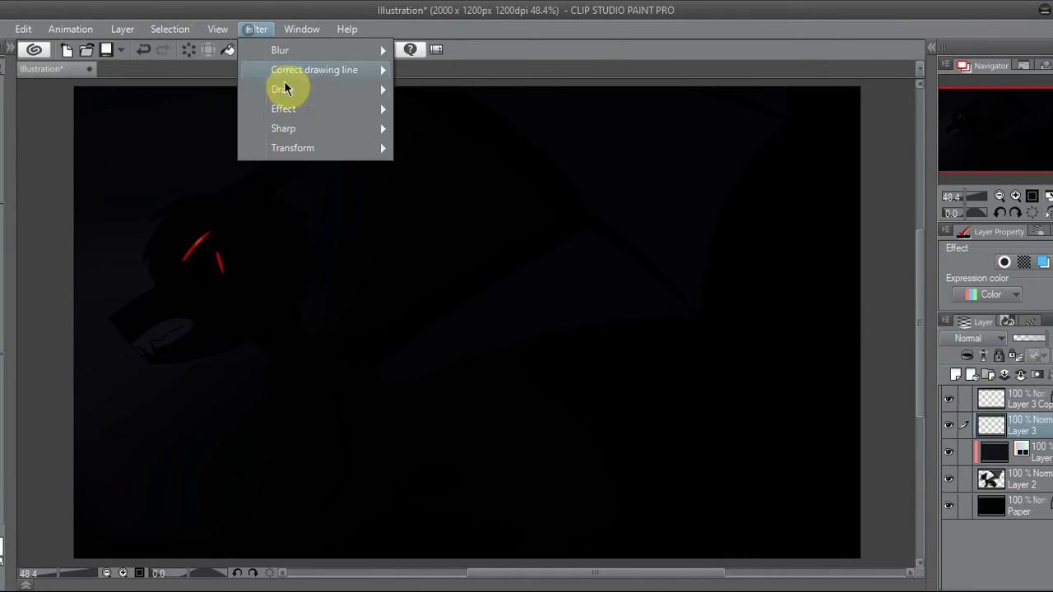
click(479, 95)
drag(425, 493, 399, 493)
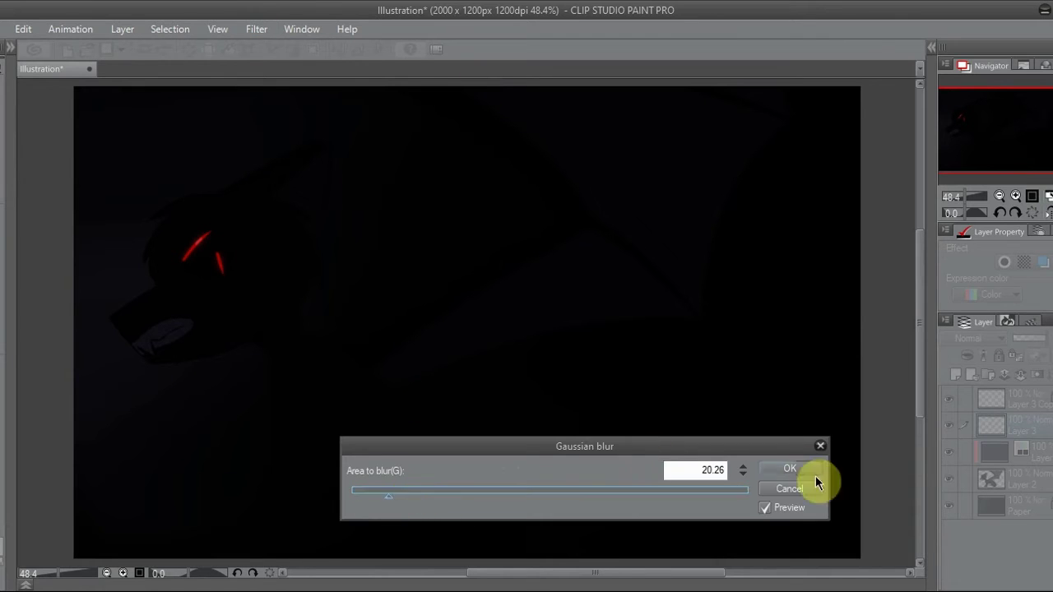
click(785, 470)
- Try several blending modes on the blurred red Layer 3, ending on Normal
click(973, 338)
click(960, 69)
click(973, 338)
click(970, 184)
click(972, 338)
click(981, 214)
click(972, 338)
scroll(991, 288, down, 3)
click(991, 321)
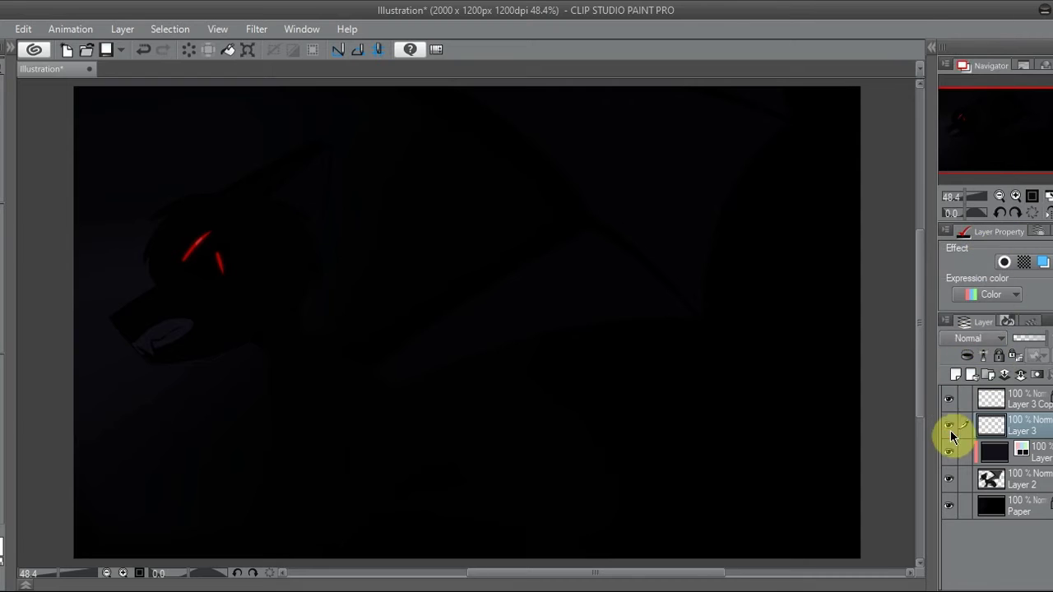
- Create a new 1366 x 768 px illustration from the laptop display preset and select its Paper layer
key(ctrl+n)
click(313, 189)
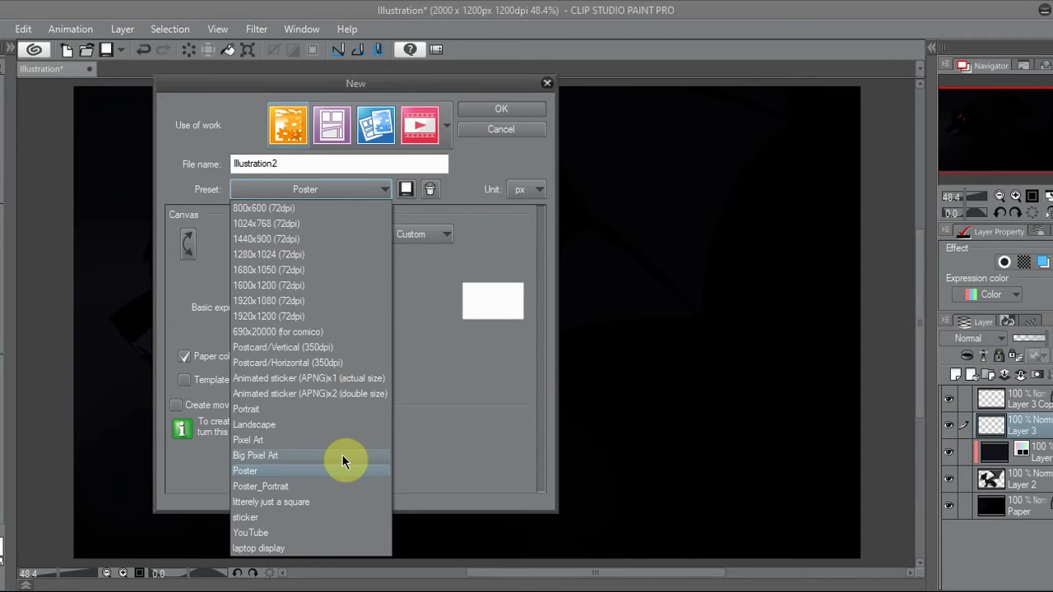
click(320, 409)
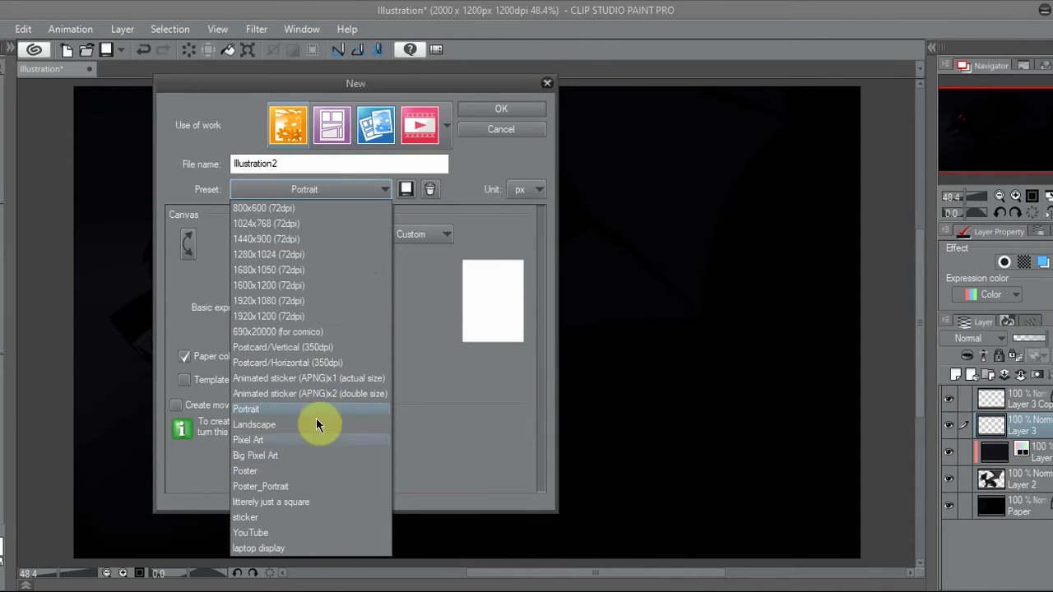
click(282, 547)
click(501, 109)
click(1012, 424)
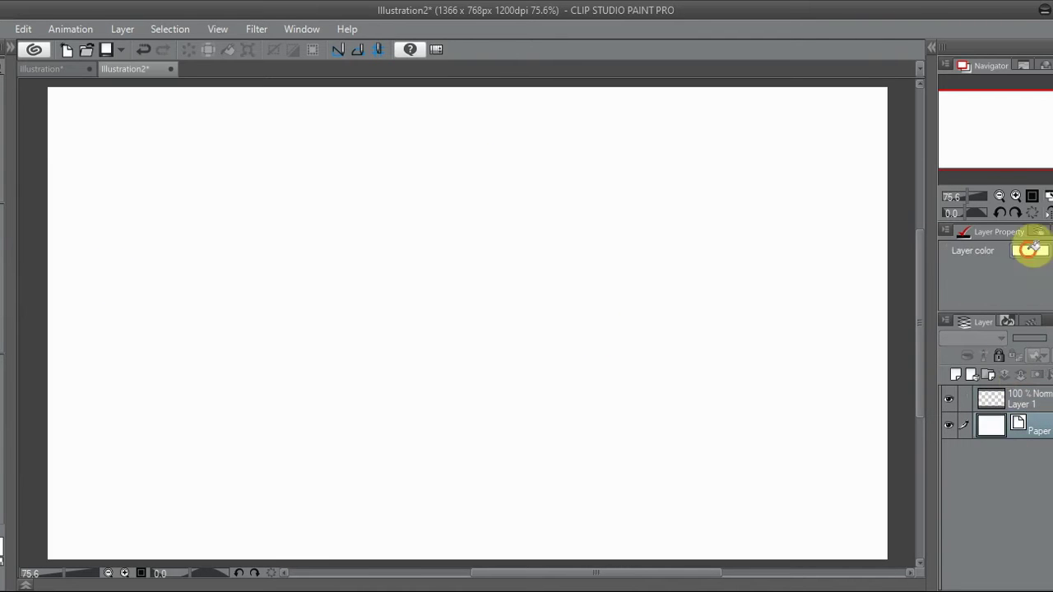
- Make the Paper layer black, select Layer 1 and set the drawing colour to blue with hue 243 and 100% saturation
click(1029, 242)
click(998, 196)
click(10, 48)
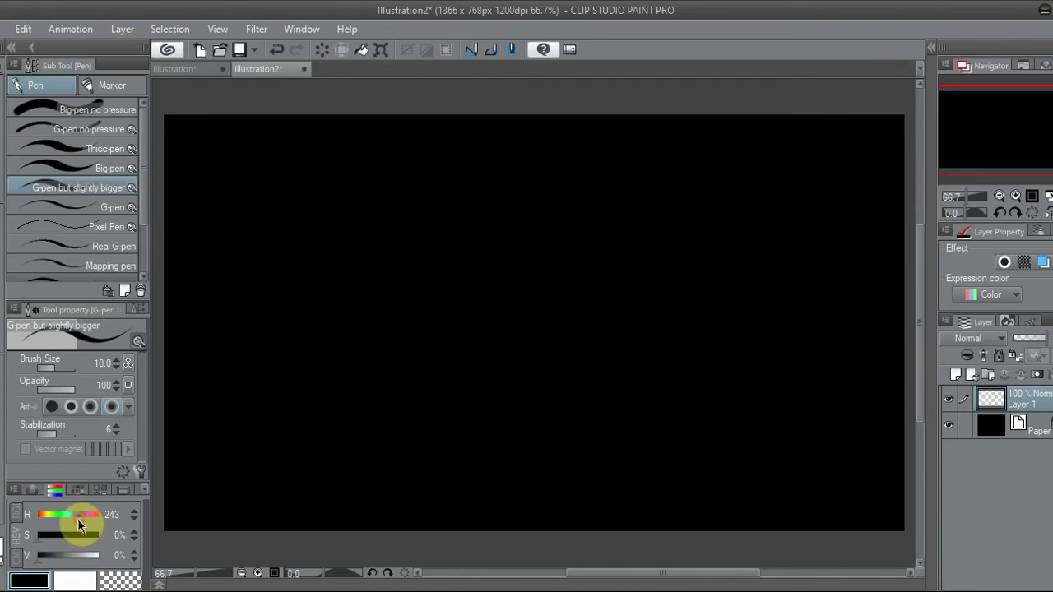
click(10, 47)
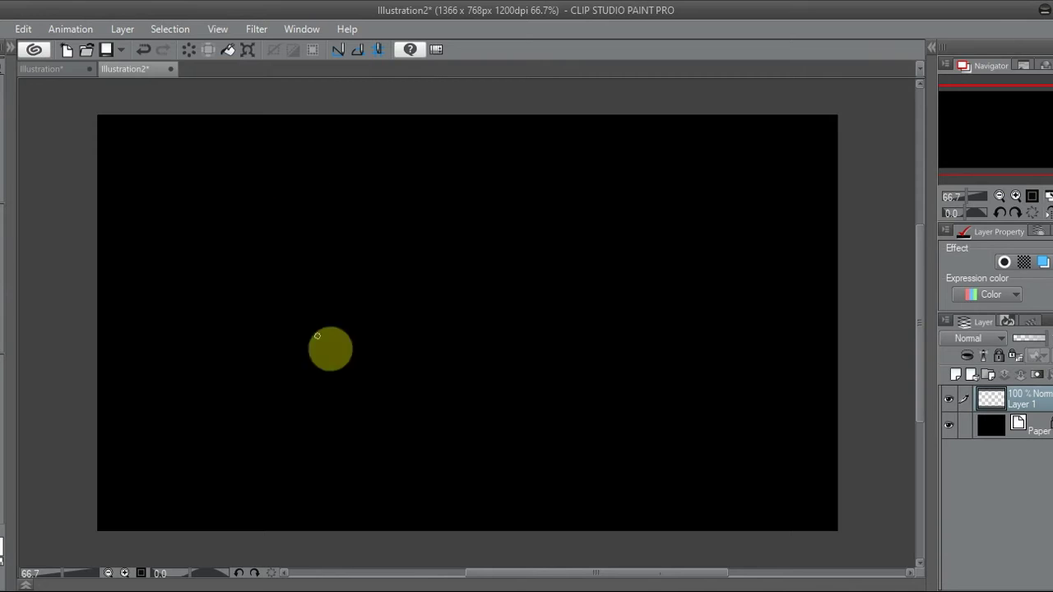
- Open the existing gamer walf drawing from the Drawings folder and bring it to the front
key(ctrl+o)
click(41, 172)
scroll(510, 115, down, 1)
drag(507, 128, 512, 289)
click(247, 342)
text(g)
click(189, 348)
click(395, 366)
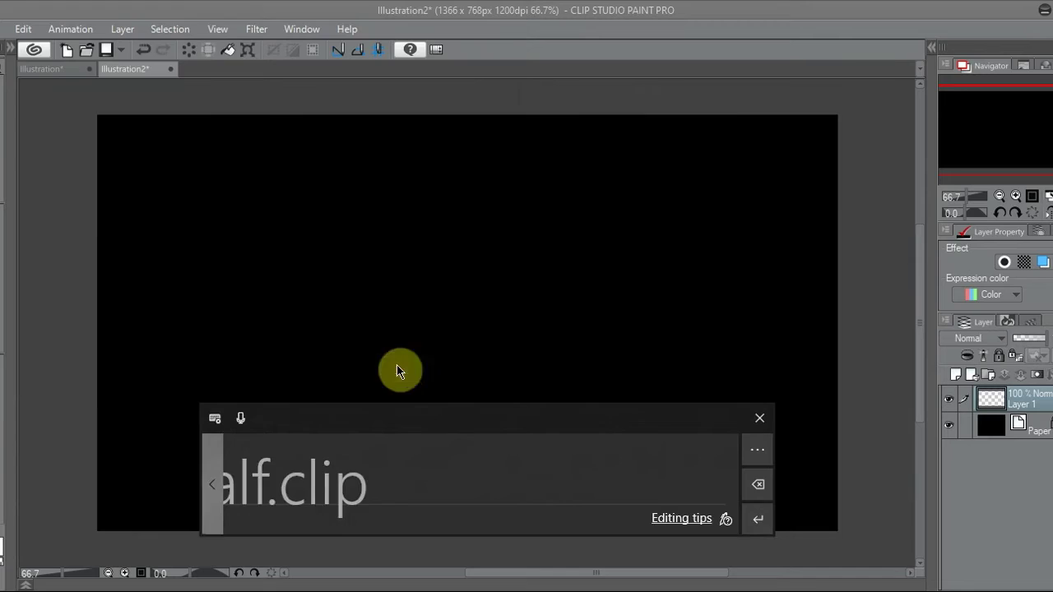
click(163, 73)
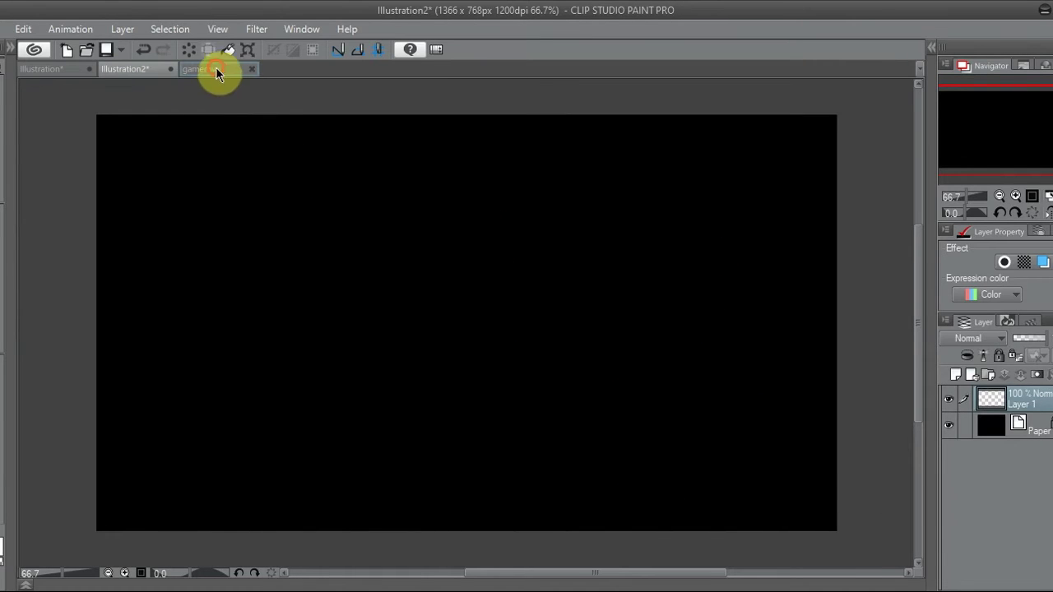
click(214, 73)
- Create another 1366 x 768 px illustration, make its Paper layer black and remove the empty Layer 1
click(67, 55)
click(513, 110)
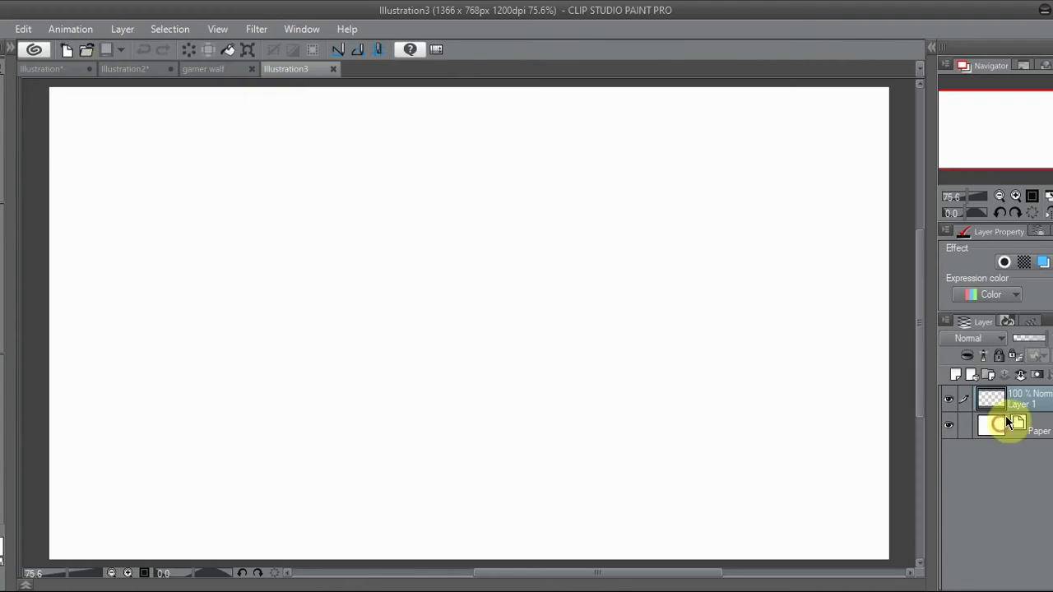
click(11, 51)
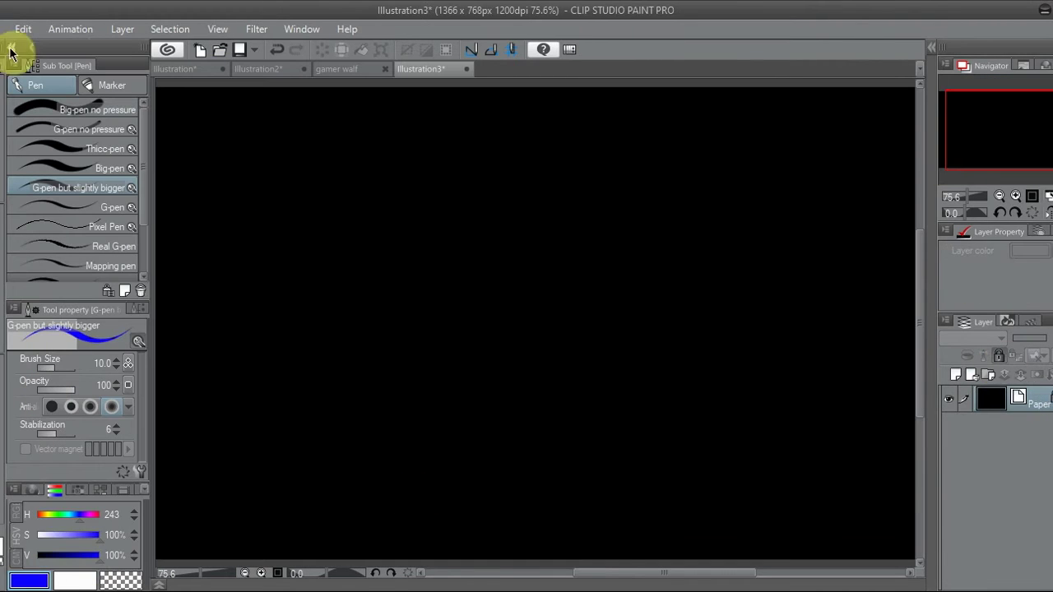
click(12, 49)
- Copy the green wolf artwork layers from gamer walf and paste them into Illustration3
click(221, 70)
click(287, 69)
key(ctrl+v)
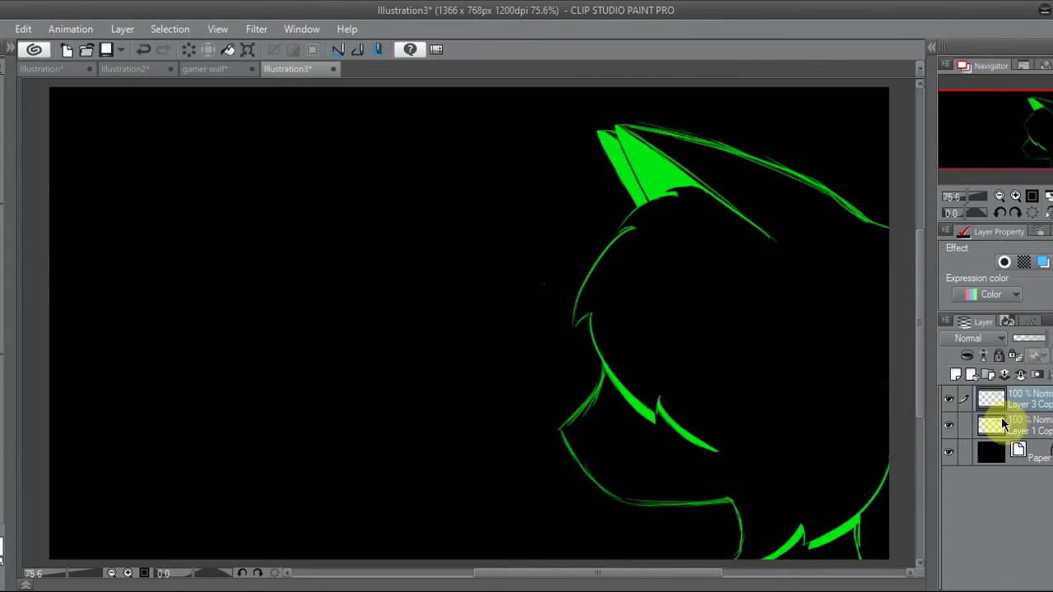
- Merge the two pasted wolf layers and scale the artwork down to fit the full height at the canvas's right side
click(998, 196)
key(ctrl+t)
click(998, 197)
drag(717, 550, 650, 379)
scroll(641, 430, up, 1)
drag(547, 190, 526, 169)
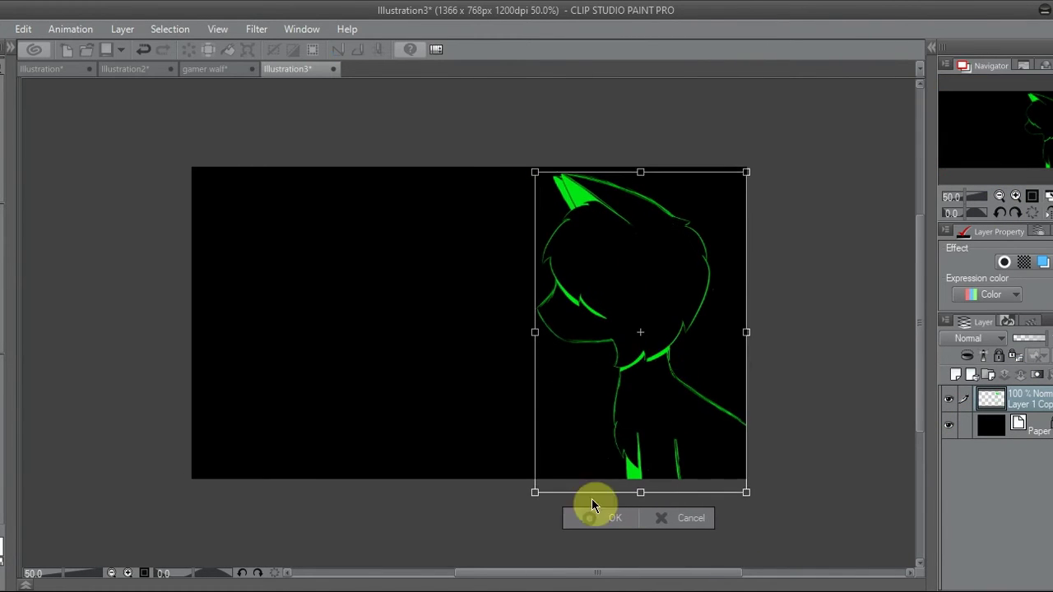
click(604, 514)
scroll(756, 172, up, 1)
- Close the original gamer walf drawing and save the new illustration as "gamer walf but laptop display"
click(252, 70)
click(251, 70)
key(ctrl+s)
text(gamer walf but laptop displa)
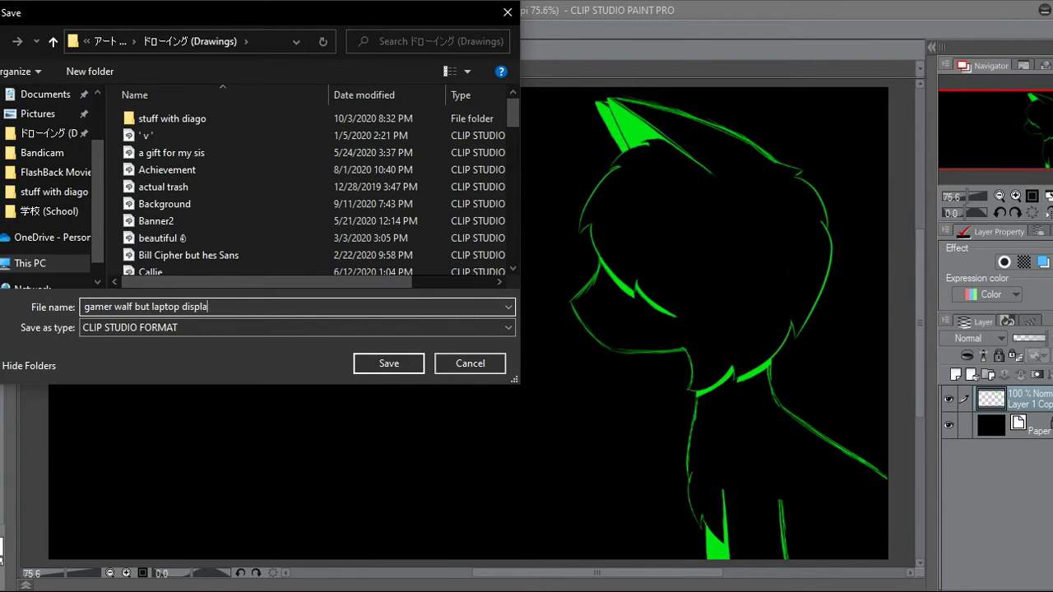
text(y)
key(Return)
- Switch to Illustration2, sketch a blue head circle in the canvas's upper left area and check it in mirrored view
click(124, 68)
click(212, 69)
click(124, 75)
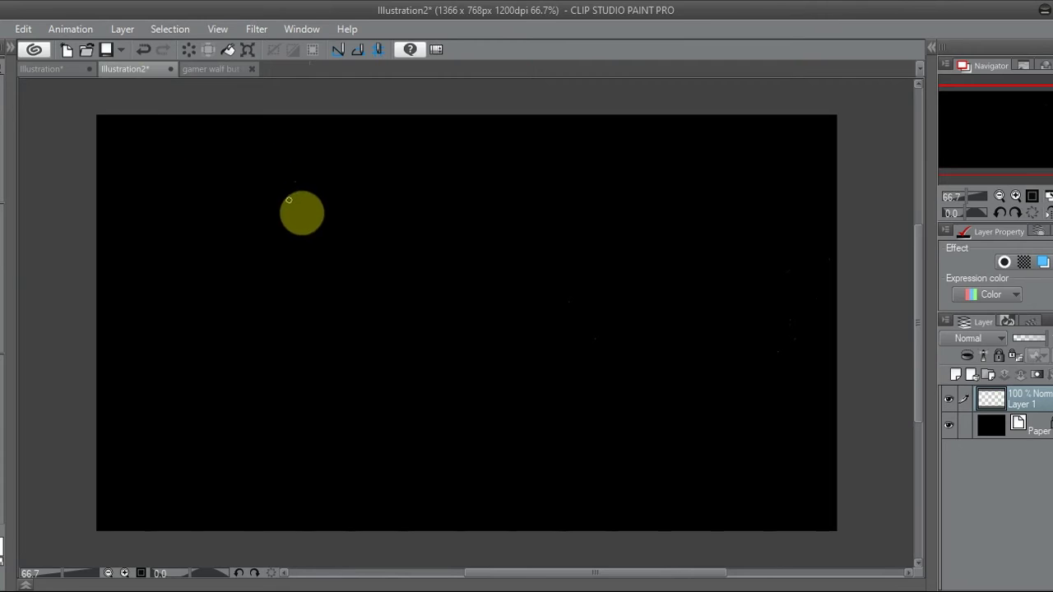
drag(231, 172, 247, 168)
click(1033, 207)
click(1033, 207)
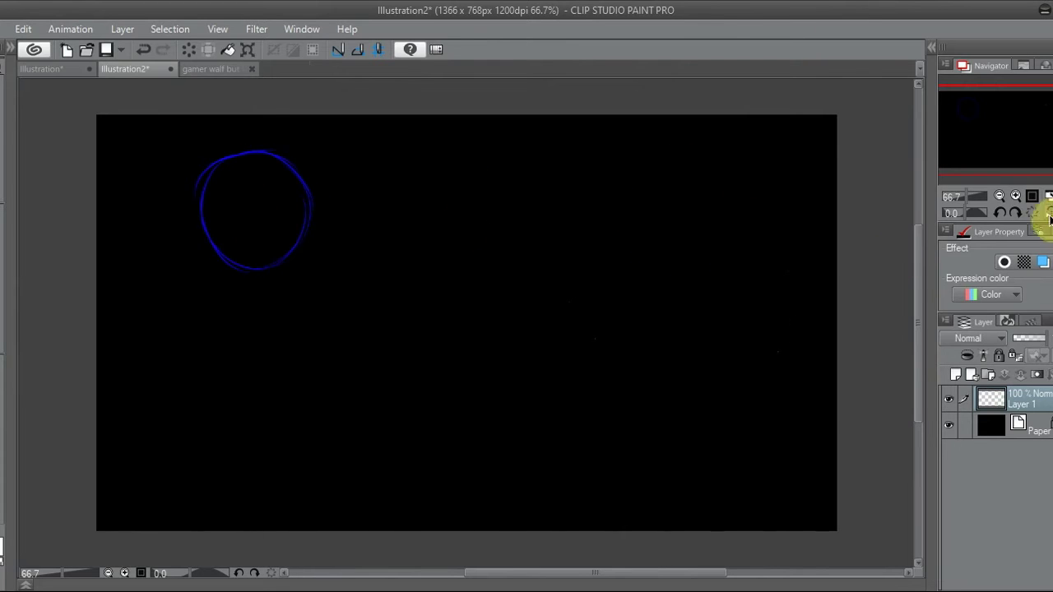
- Sketch the jaw and chin lines below the head circle on a new Layer 2, checking them in mirrored view
click(1014, 196)
drag(240, 312, 290, 412)
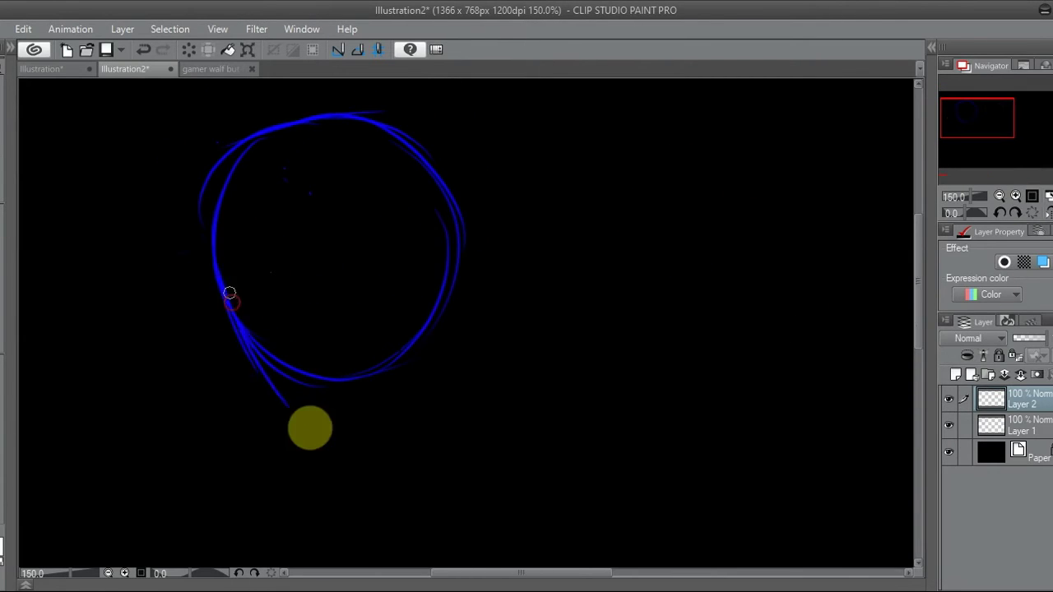
click(1031, 213)
drag(487, 337, 505, 388)
click(1031, 212)
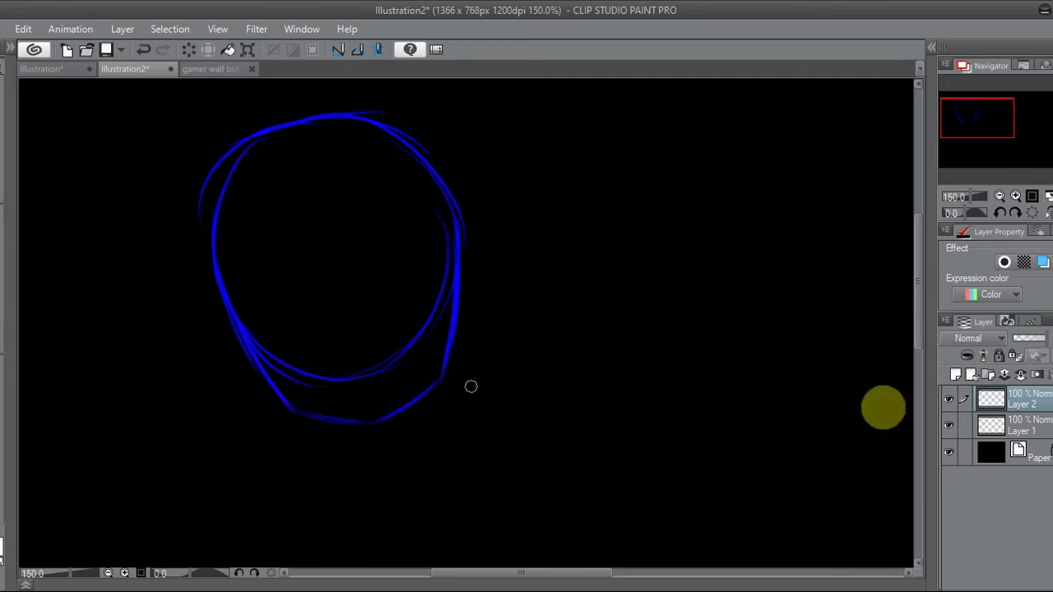
- Erase the circle's lower arc inside the jaw on Layer 1 and reselect Layer 2
click(1019, 425)
mouse_move(260, 349)
mouse_down()
mouse_move(330, 328)
mouse_move(415, 258)
mouse_up()
click(991, 398)
mouse_move(993, 120)
mouse_down()
mouse_move(984, 131)
mouse_move(989, 115)
mouse_up()
click(1000, 197)
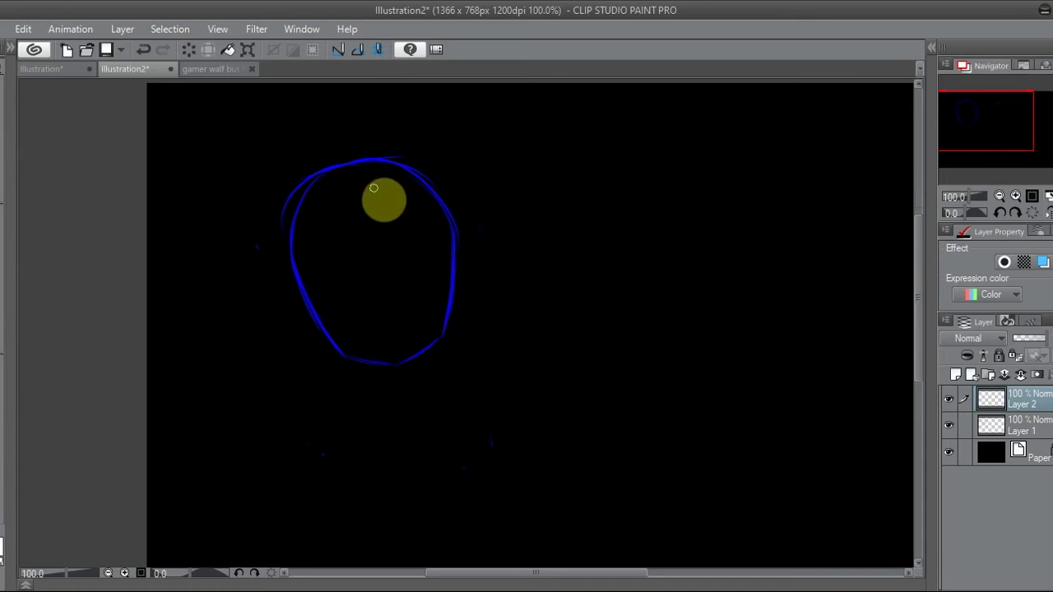
key(ctrl+t)
key(Escape)
click(999, 197)
click(1020, 129)
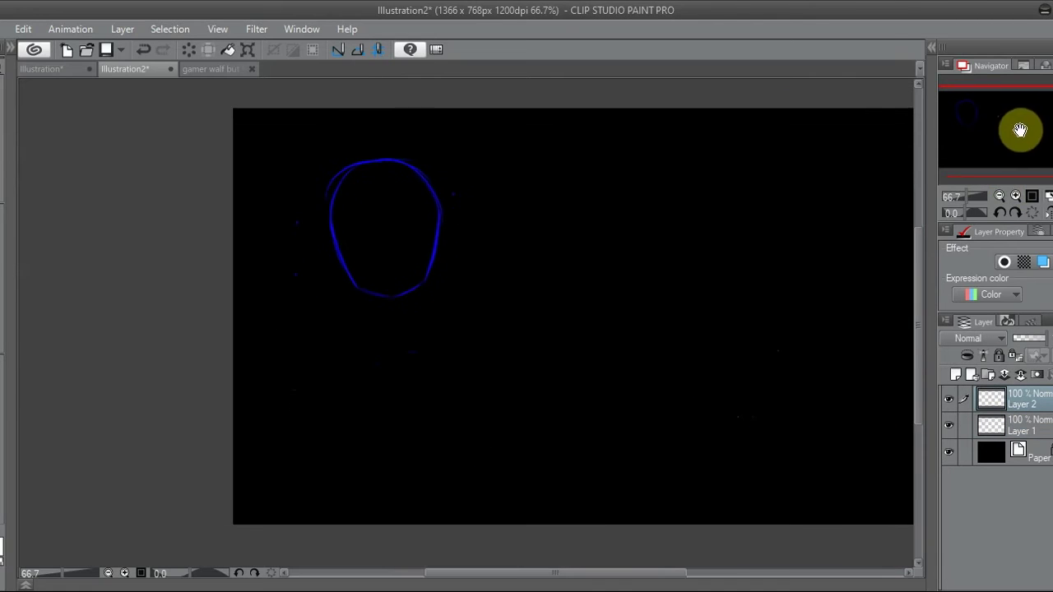
click(1014, 196)
click(984, 115)
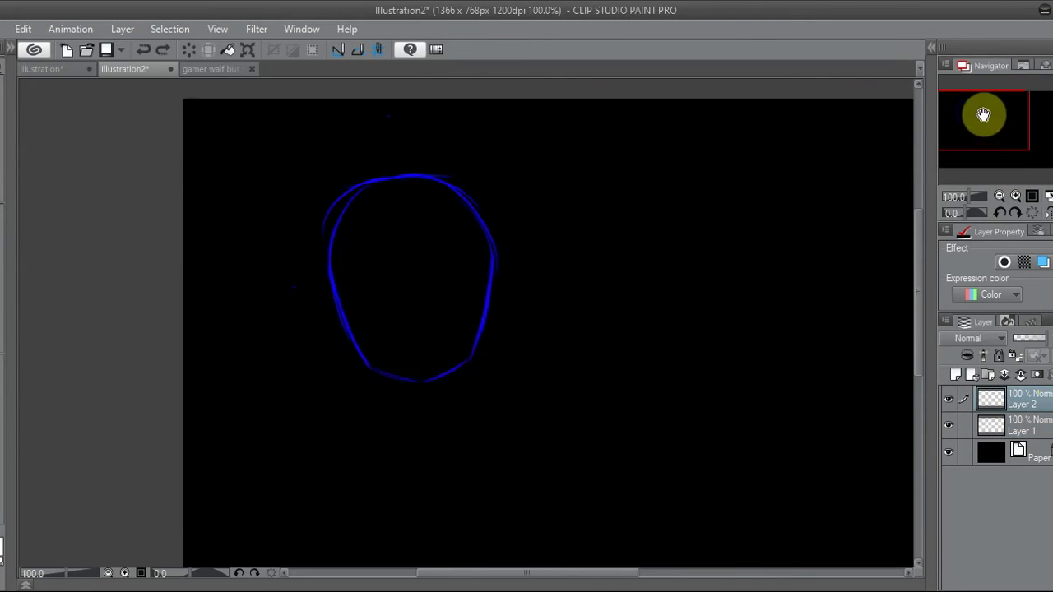
- Save the winged wolf illustration as gf in a subfolder of the Drawings folder and close its document
click(41, 68)
click(106, 50)
double_click(153, 115)
text(gf)
key(Return)
click(88, 69)
click(58, 72)
- Draw the neck and shoulder lines on a new Layer 3 and rotate a copied shoulder line into place on the opposite side
click(954, 428)
click(998, 123)
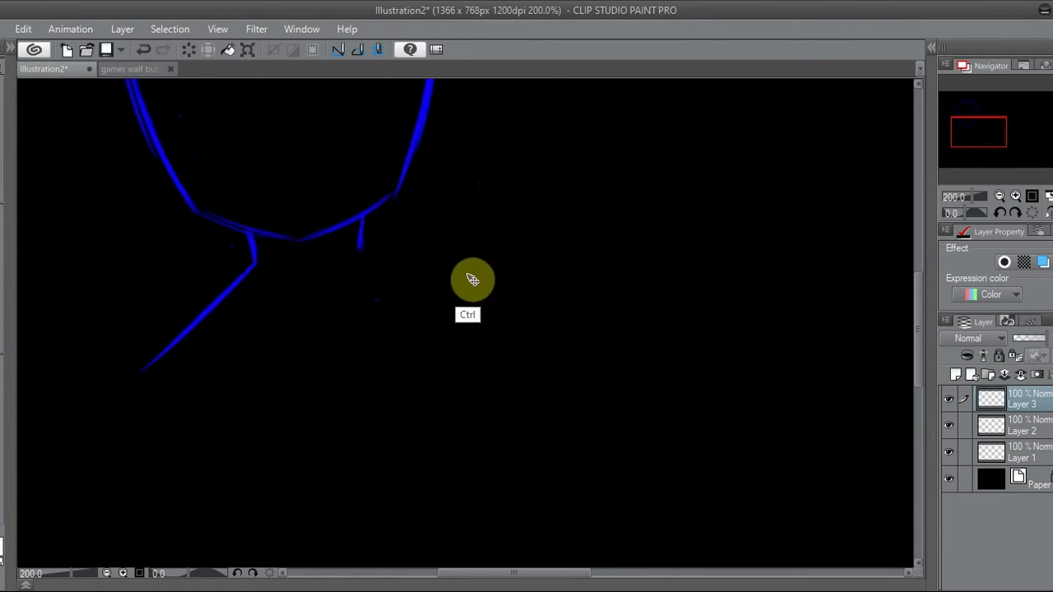
drag(359, 244, 460, 336)
click(839, 285)
click(425, 324)
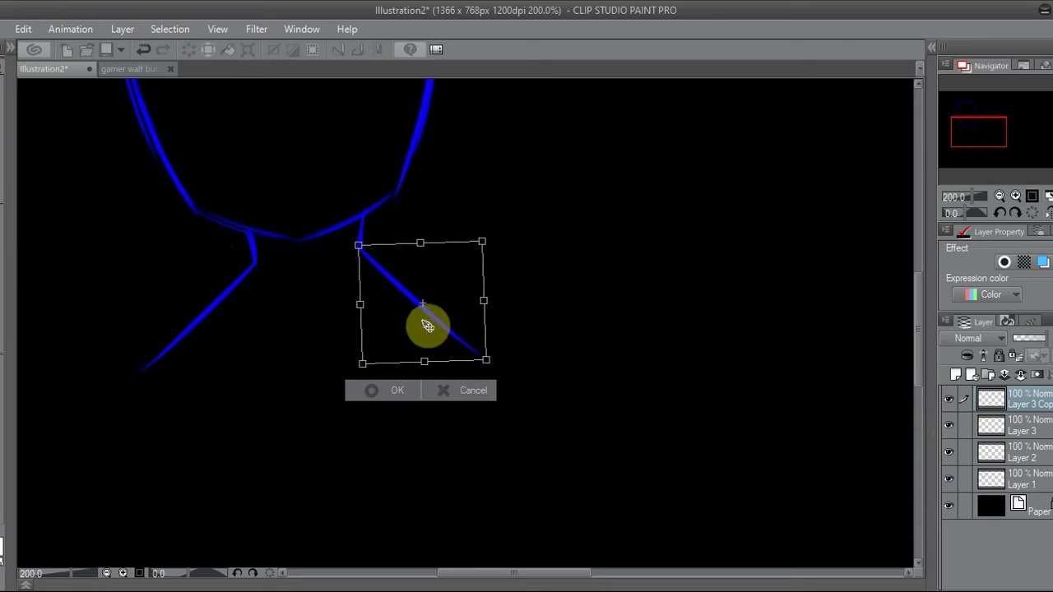
- Sketch long vertical body lines on both sides below the shoulders
click(967, 376)
click(1000, 198)
mouse_move(990, 149)
mouse_down()
mouse_move(994, 124)
mouse_move(1006, 123)
mouse_move(1004, 138)
mouse_up()
mouse_move(494, 153)
mouse_down()
mouse_move(539, 306)
mouse_move(503, 329)
mouse_up()
drag(233, 158, 262, 370)
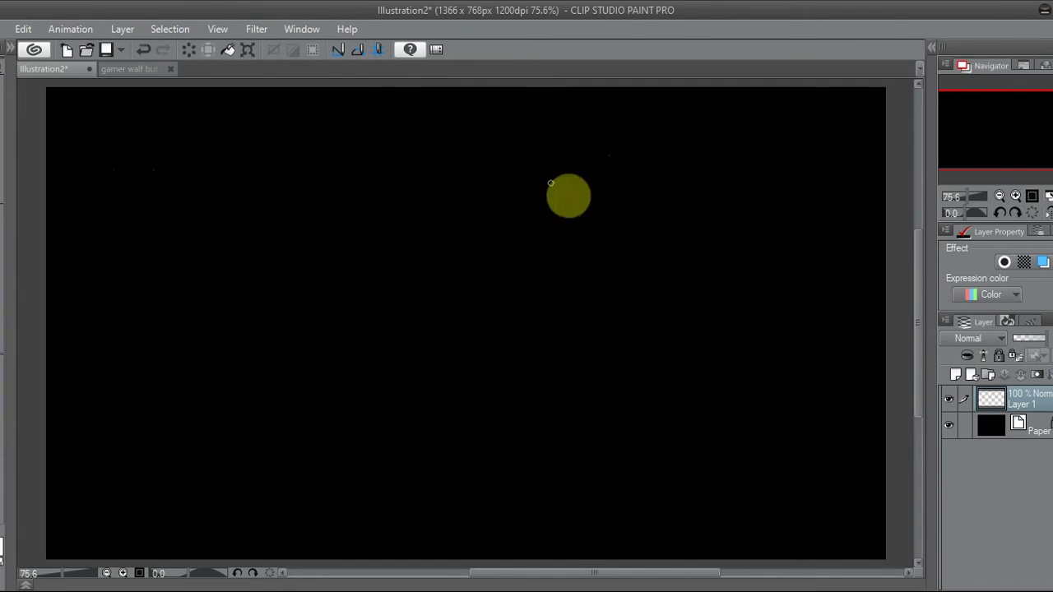
- Sample the green outline colour in the laptop-display wolf drawing, adjust its hue and return to Illustration2 with the pen
click(135, 69)
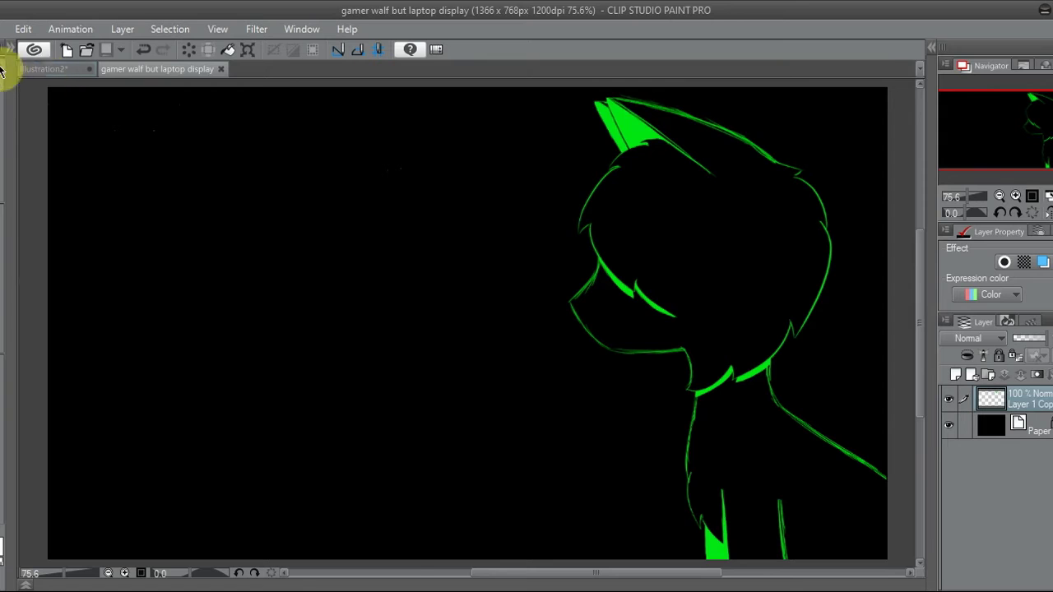
click(4, 193)
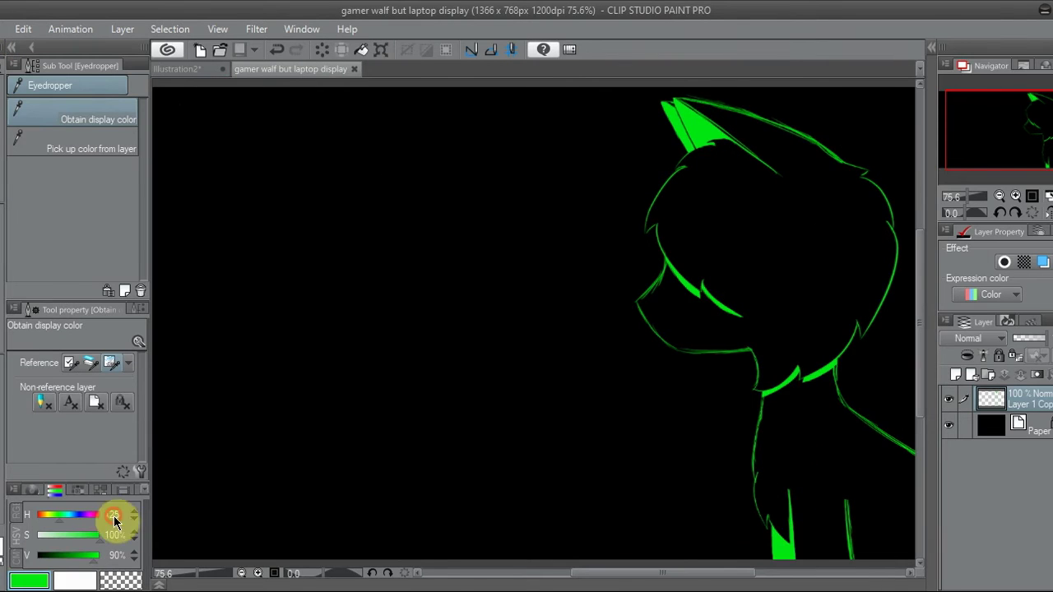
key(p)
click(11, 46)
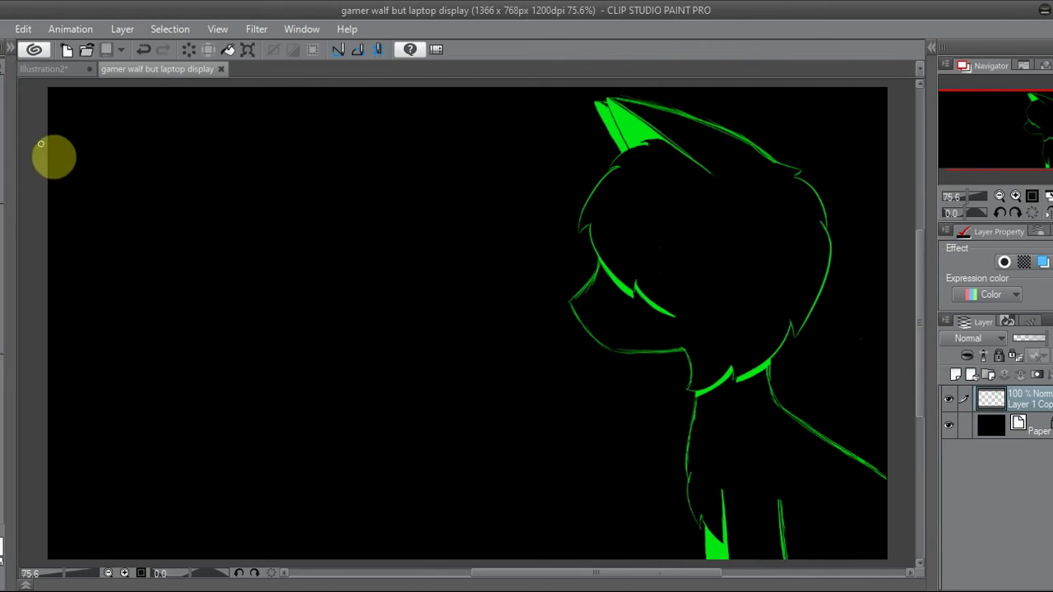
key(ctrl+Tab)
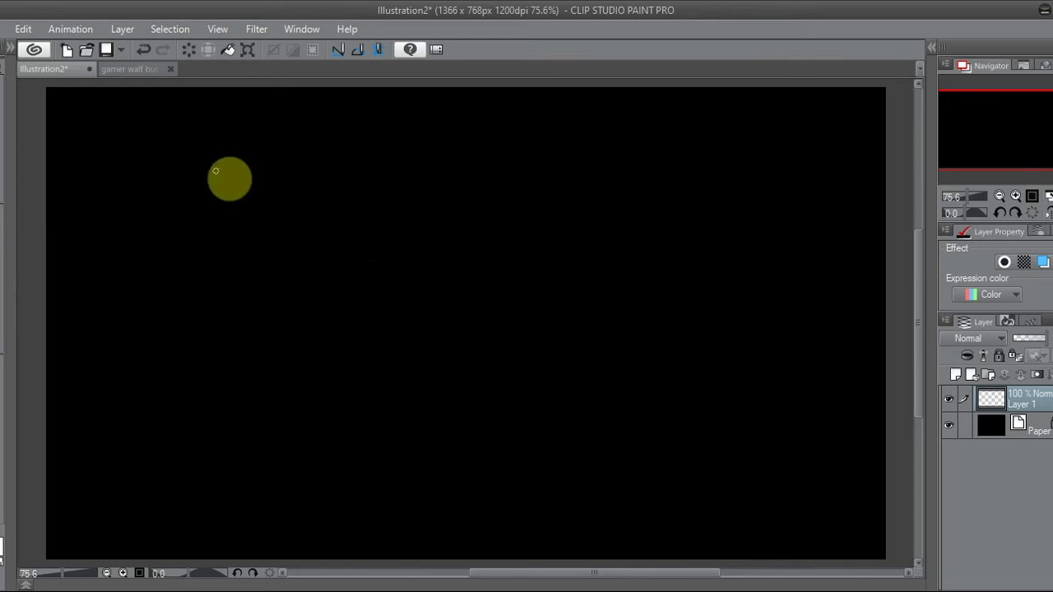
- Sketch a small figure with a round head and pointed ears in the canvas's upper right area and clear it
mouse_move(622, 188)
mouse_down()
mouse_move(740, 220)
mouse_move(677, 341)
mouse_move(638, 191)
mouse_up()
key(ctrl+z)
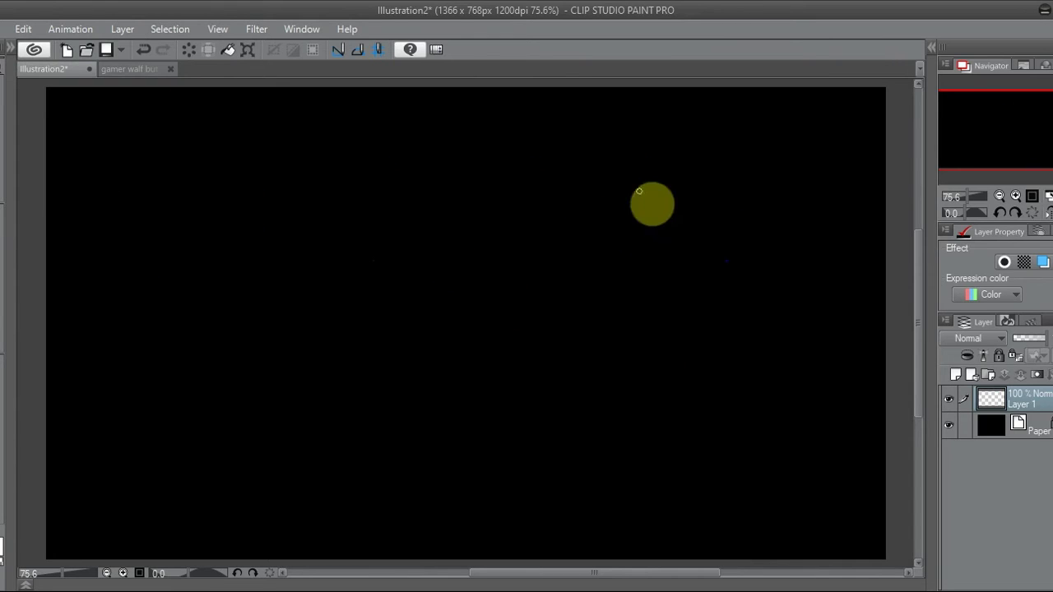
drag(611, 141, 603, 173)
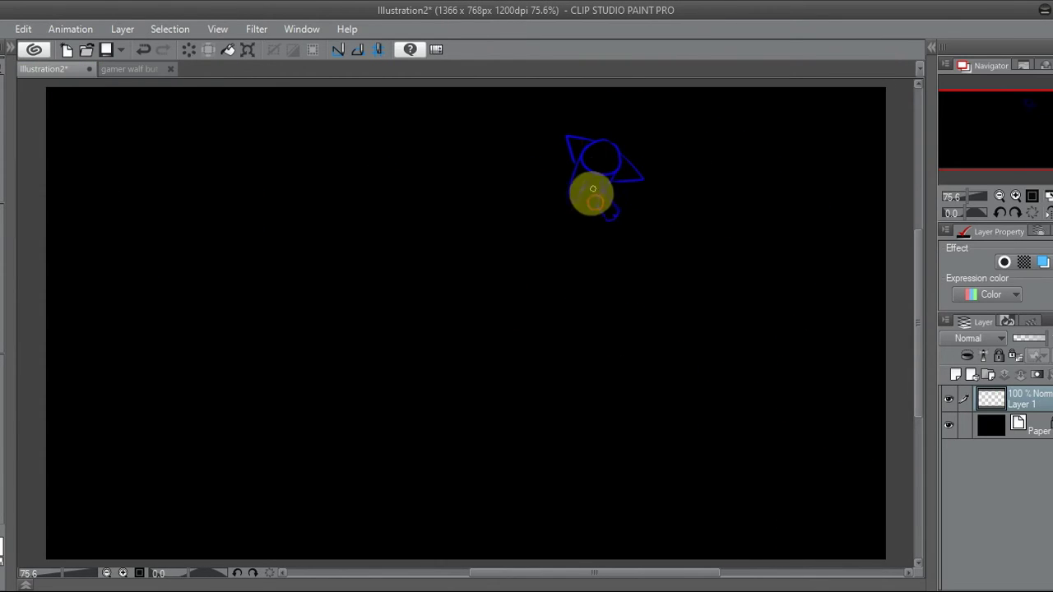
key(Delete)
click(52, 502)
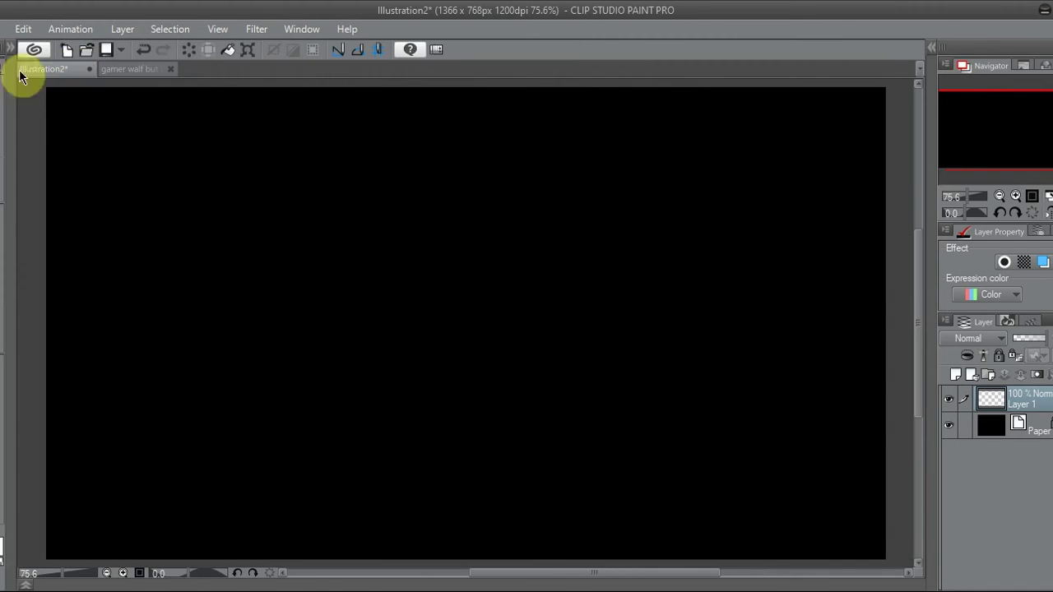
- Import the actual trash drawing from the Drawings folder and shrink it to fit the canvas's right half
click(6, 29)
click(284, 289)
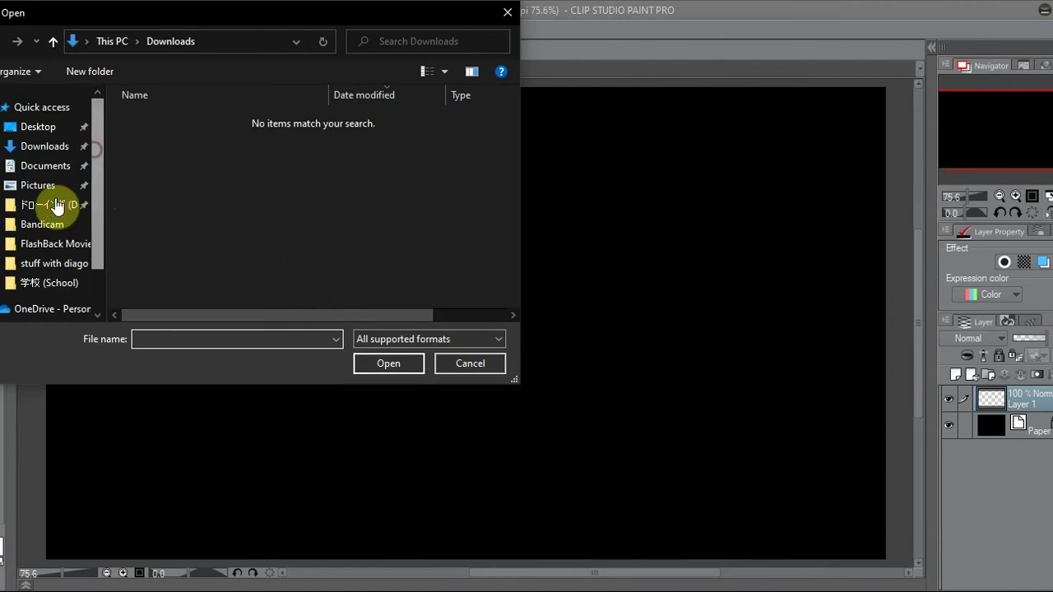
click(59, 205)
double_click(261, 137)
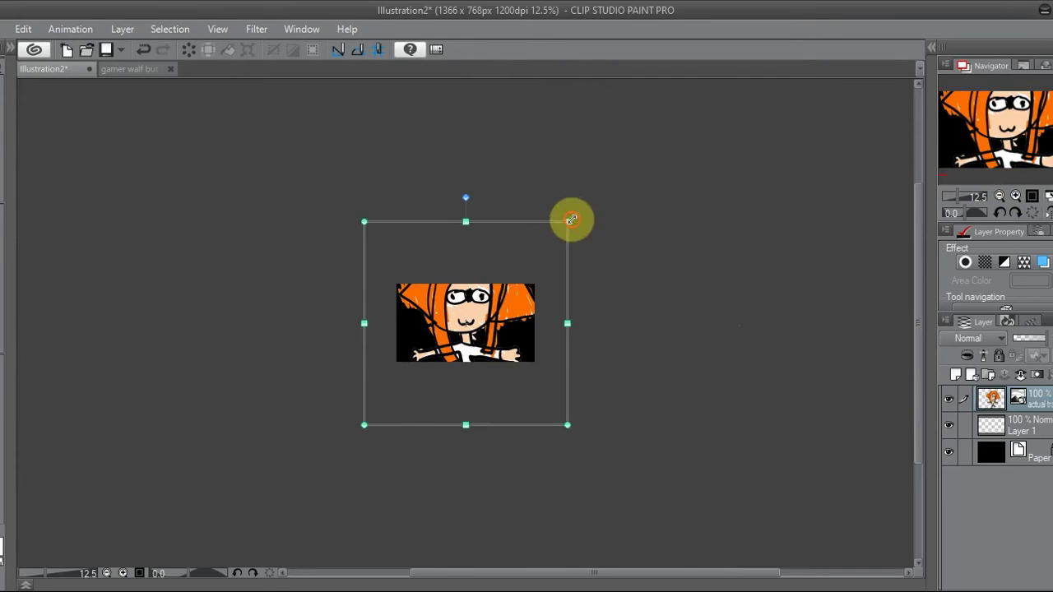
drag(571, 220, 530, 280)
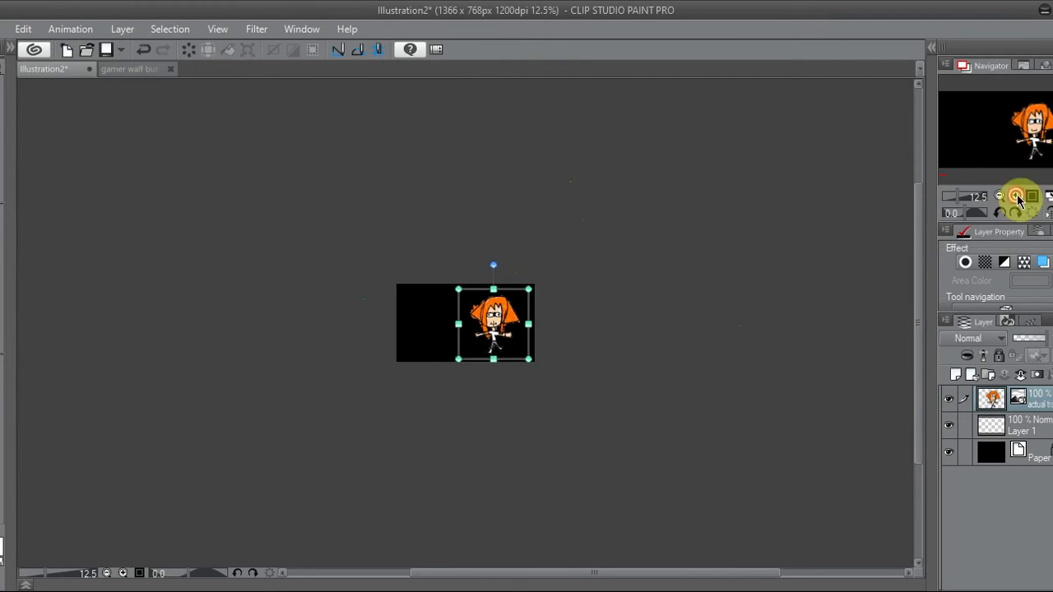
- Pick up the hair's orange, lower the imported drawing's opacity to 52% and place it beneath Layer 1
click(1015, 197)
key(Delete)
click(616, 181)
click(1015, 197)
click(1015, 197)
click(1014, 197)
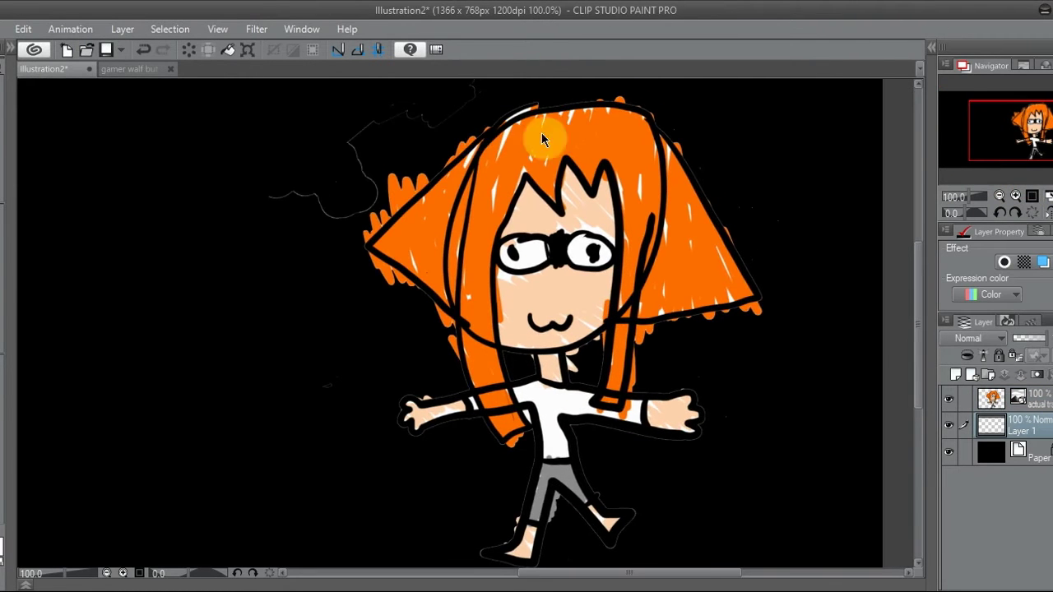
click(1036, 373)
- Trace the character's head circle in orange on Layer 1, checking the shape in mirrored view
mouse_move(622, 106)
mouse_down()
mouse_move(476, 185)
mouse_move(457, 216)
mouse_move(541, 361)
mouse_up()
click(1043, 211)
mouse_move(325, 101)
mouse_down()
mouse_move(280, 182)
mouse_move(312, 317)
mouse_up()
click(1043, 212)
- Trace the pointed hair shapes on both sides and the first hanging strand in orange on a new Layer 2
click(956, 374)
mouse_move(530, 123)
mouse_down()
mouse_move(383, 242)
mouse_move(463, 329)
mouse_up()
click(1043, 212)
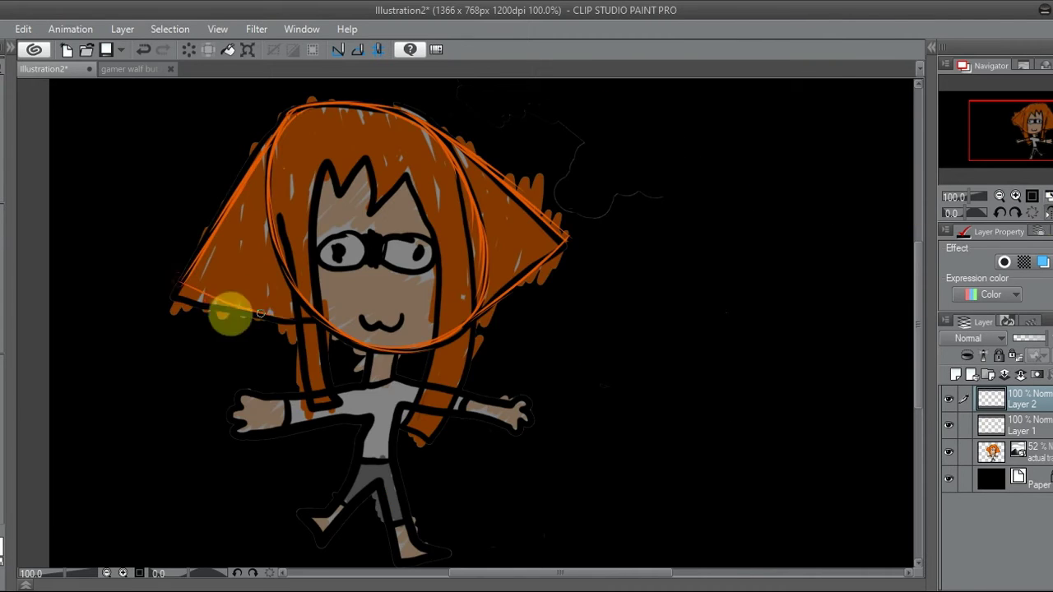
click(1042, 211)
drag(460, 384, 503, 444)
mouse_move(526, 197)
mouse_down()
mouse_move(502, 247)
mouse_move(513, 385)
mouse_up()
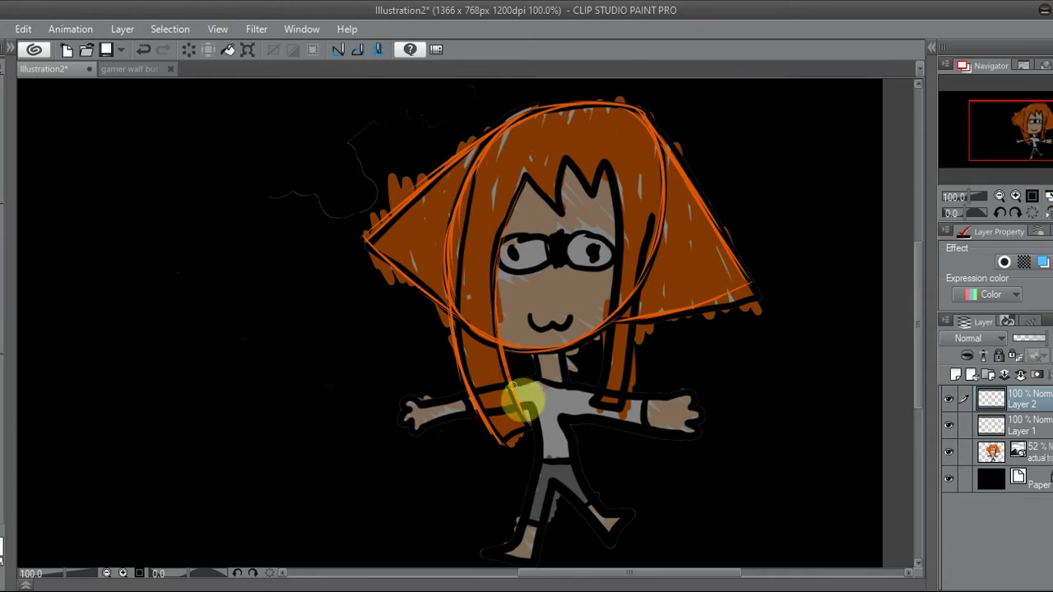
- Trace the fringe, the other hanging hair strand and the neck in orange on Layer 2
click(1025, 395)
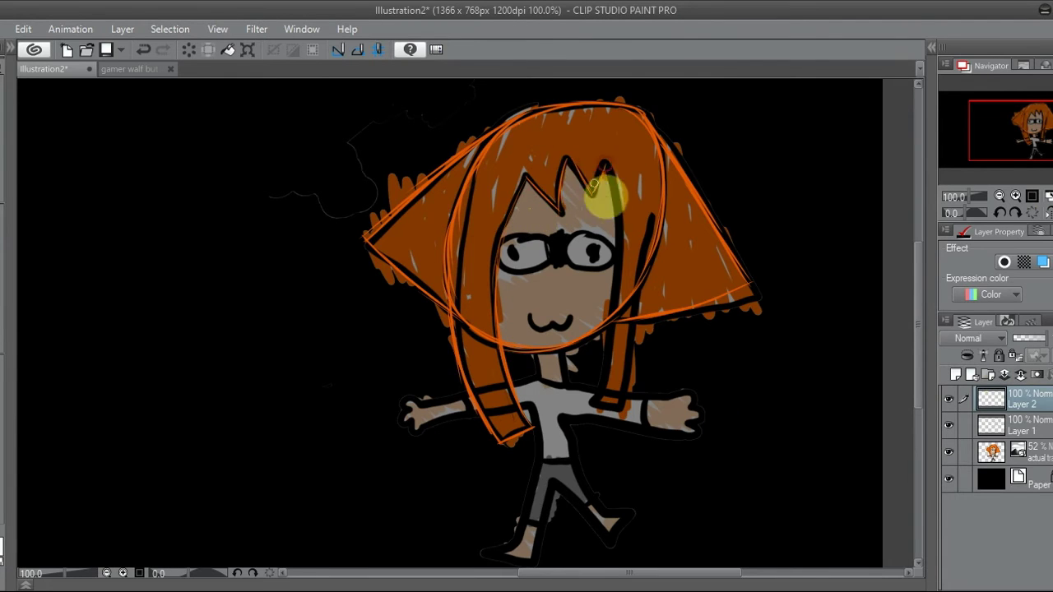
key(h)
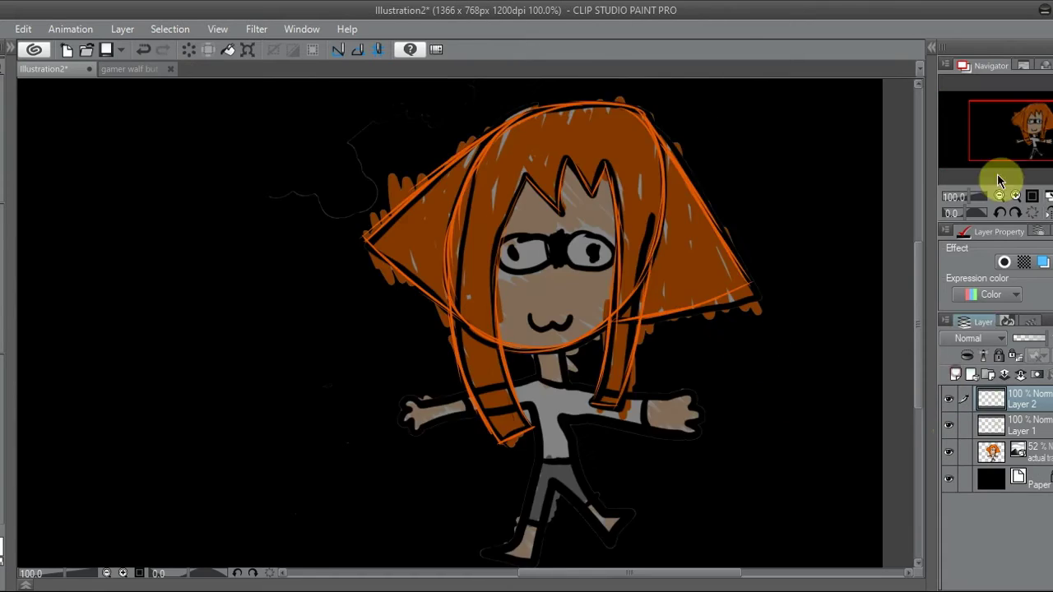
click(1014, 196)
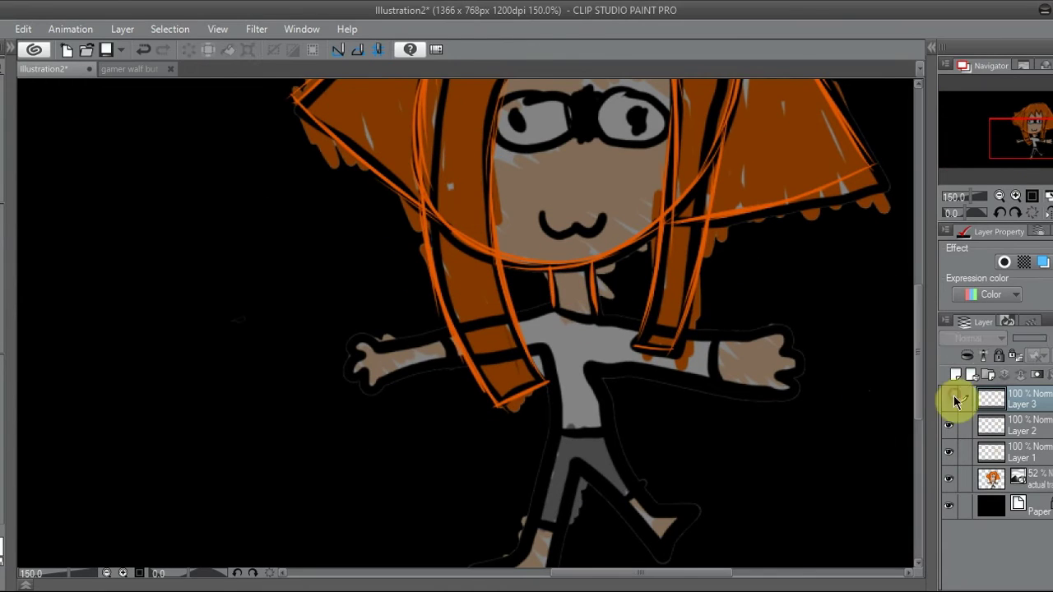
- Trace both arms and hands in orange on a new Layer 3, drawing the second arm in mirrored view
click(955, 374)
drag(550, 305, 365, 351)
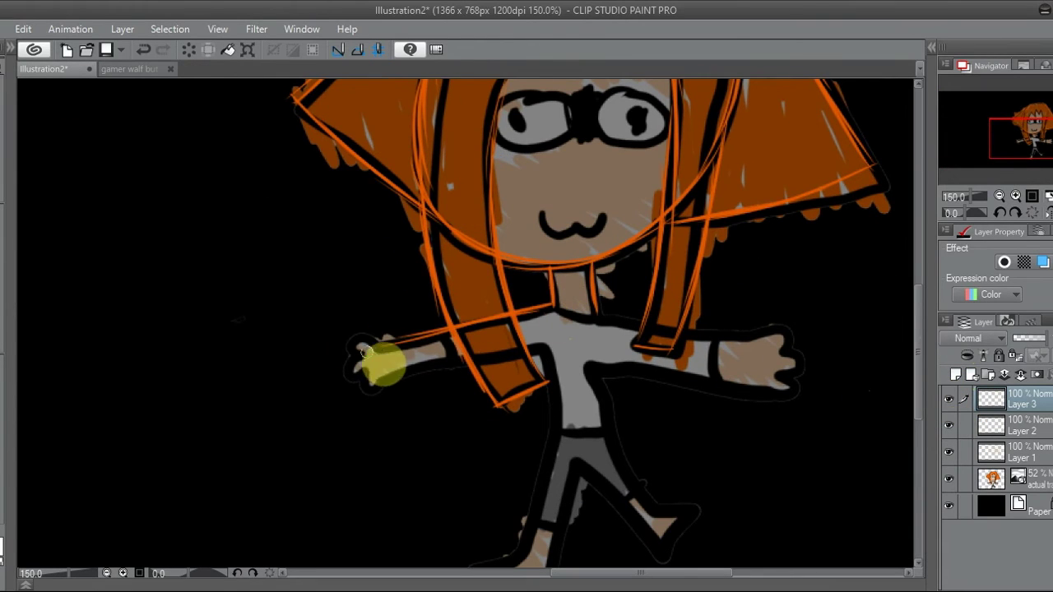
drag(450, 351, 566, 350)
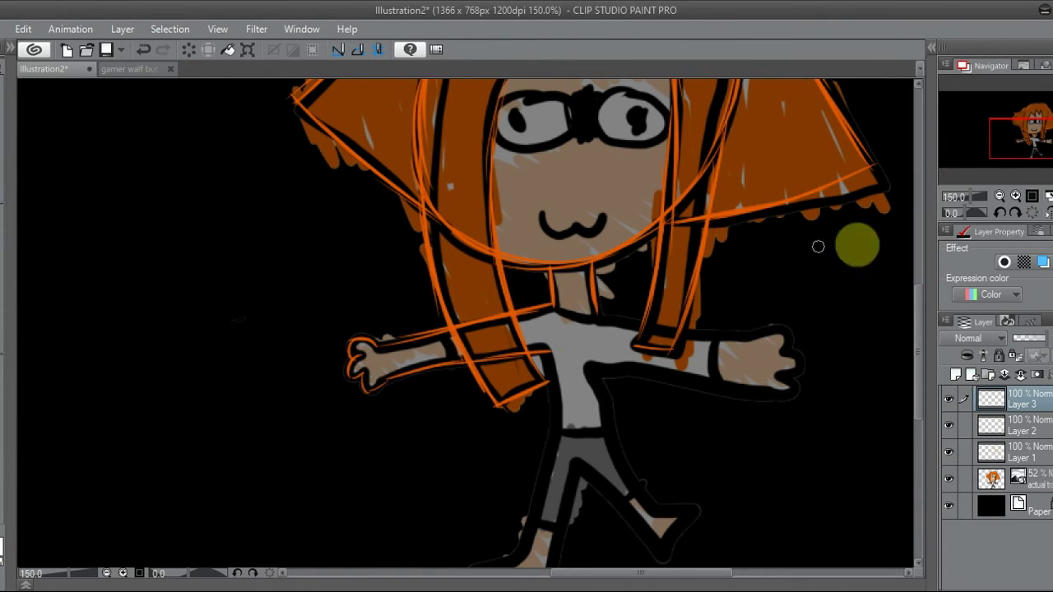
click(1004, 374)
key(h)
drag(330, 316, 218, 335)
drag(141, 393, 353, 369)
key(h)
- Trace the torso, waistline, trouser legs and feet in orange on a new layer
click(955, 374)
drag(1022, 137, 1020, 148)
drag(583, 305, 543, 444)
mouse_move(635, 322)
mouse_down()
mouse_move(617, 247)
mouse_move(677, 392)
mouse_move(596, 362)
mouse_move(494, 452)
mouse_up()
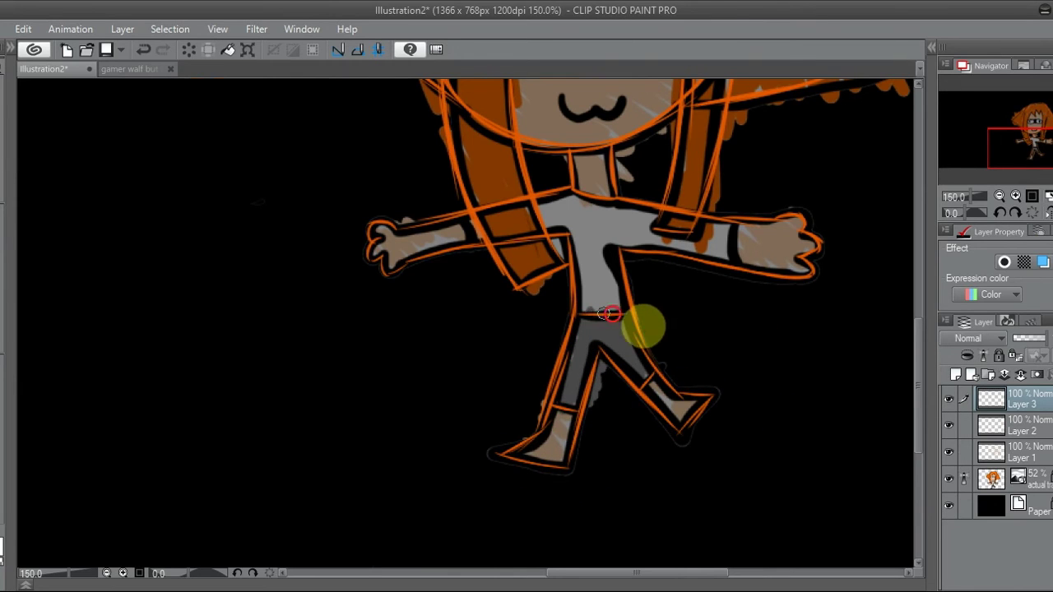
- Merge the outlines into Layer 1 and fill the hair with solid orange on a new Layer 2 using the Big-pen
click(1027, 123)
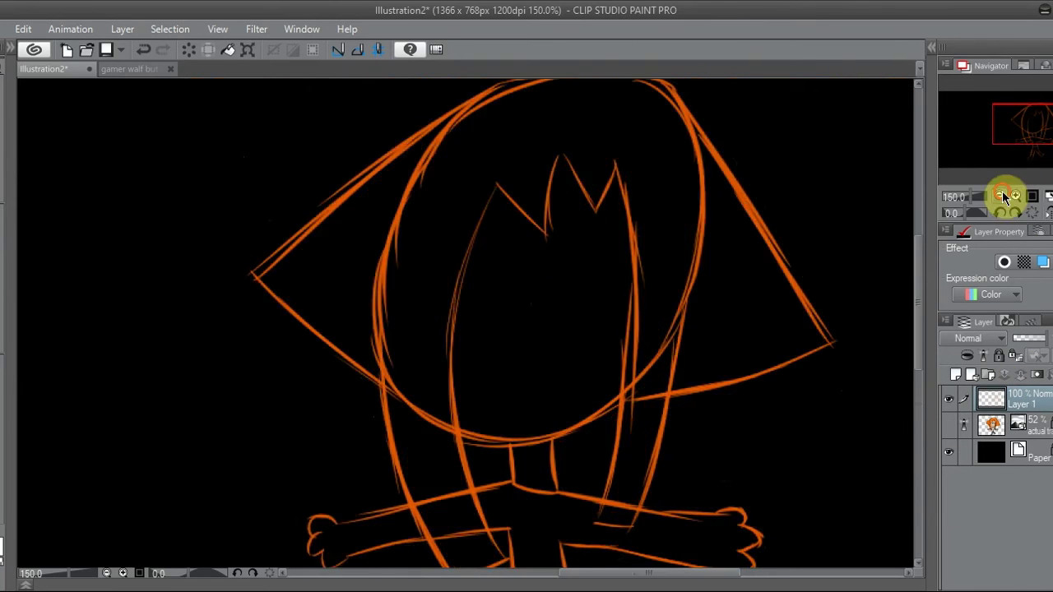
click(1016, 198)
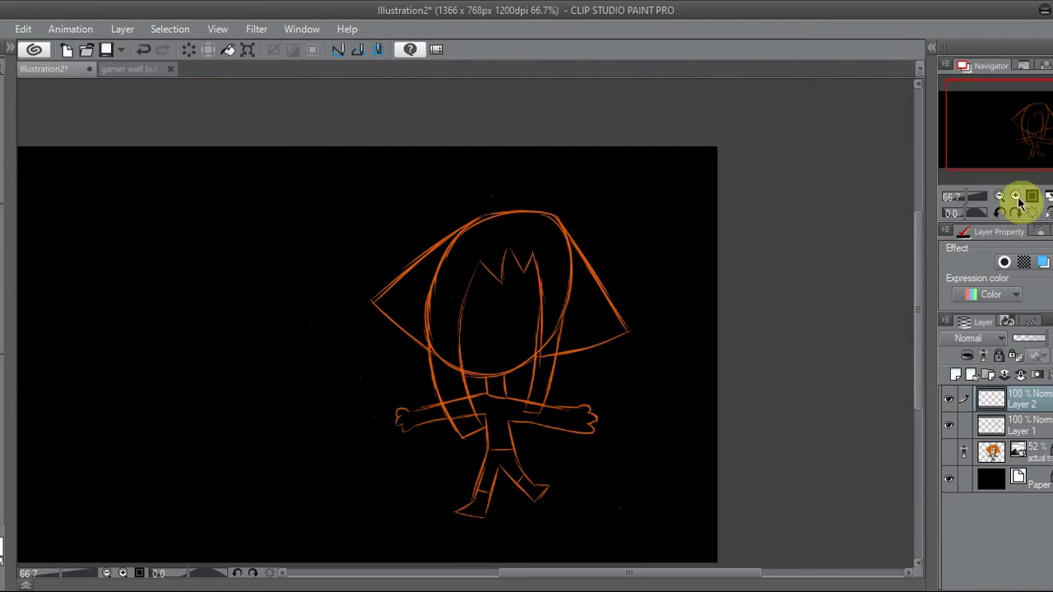
click(1016, 197)
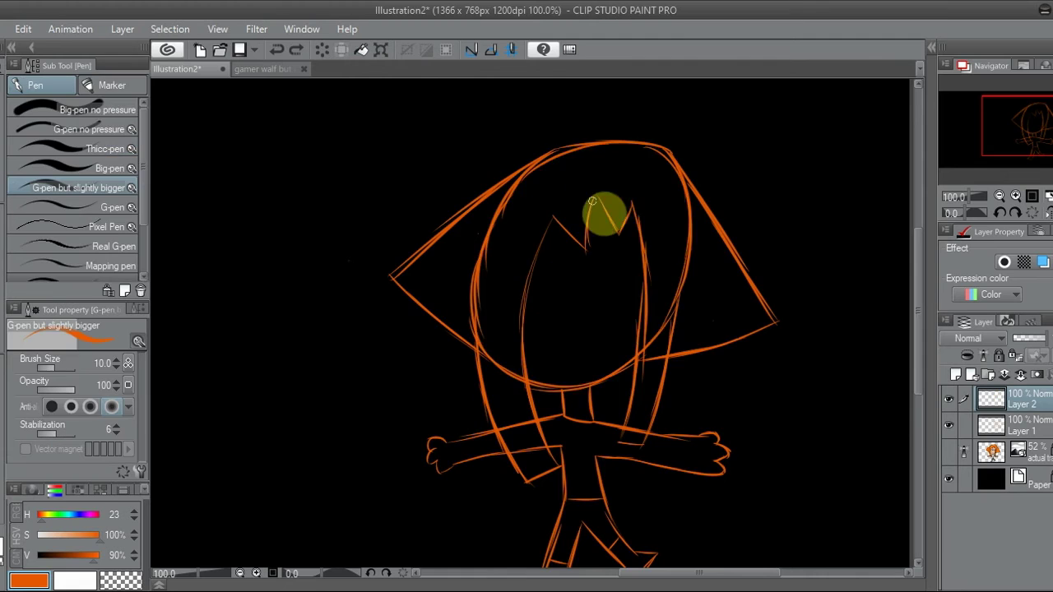
scroll(604, 201, up, 4)
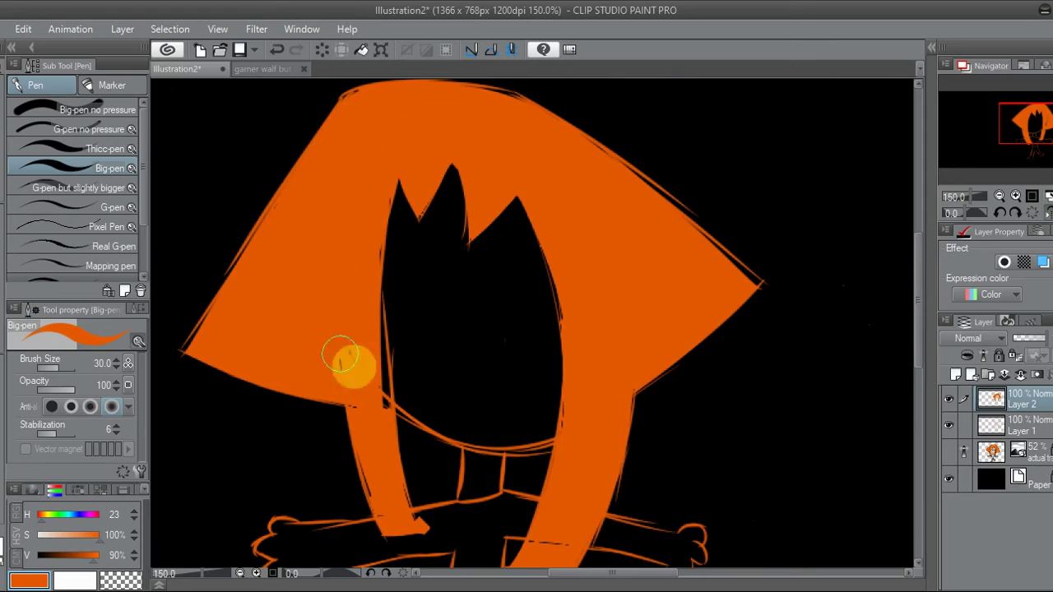
- Delete the reference drawing's layer and tidy the hair edges with the G-pen but slightly bigger at size 10
drag(991, 452, 1011, 371)
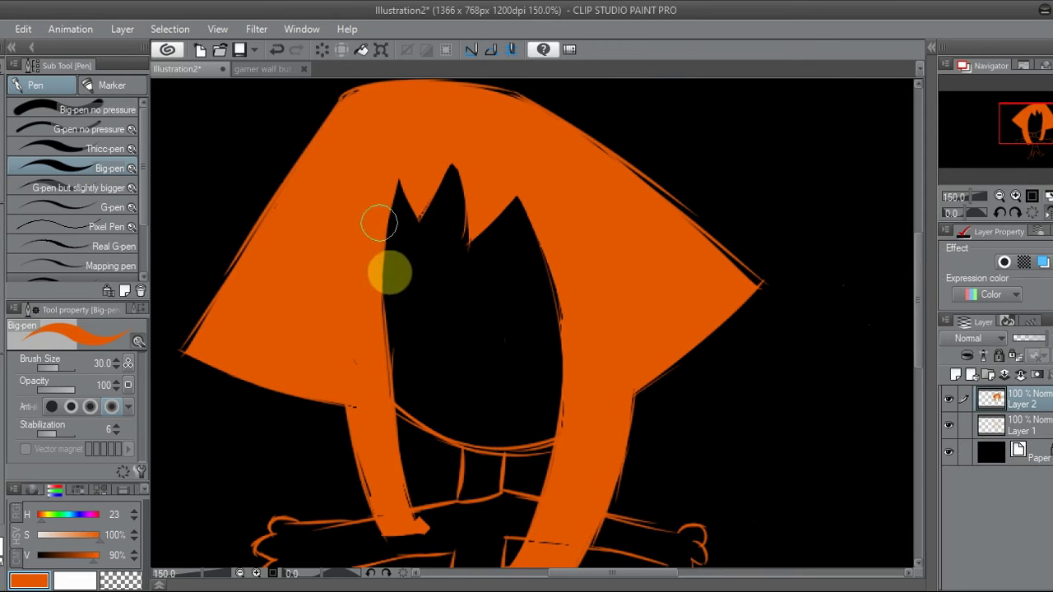
key(period)
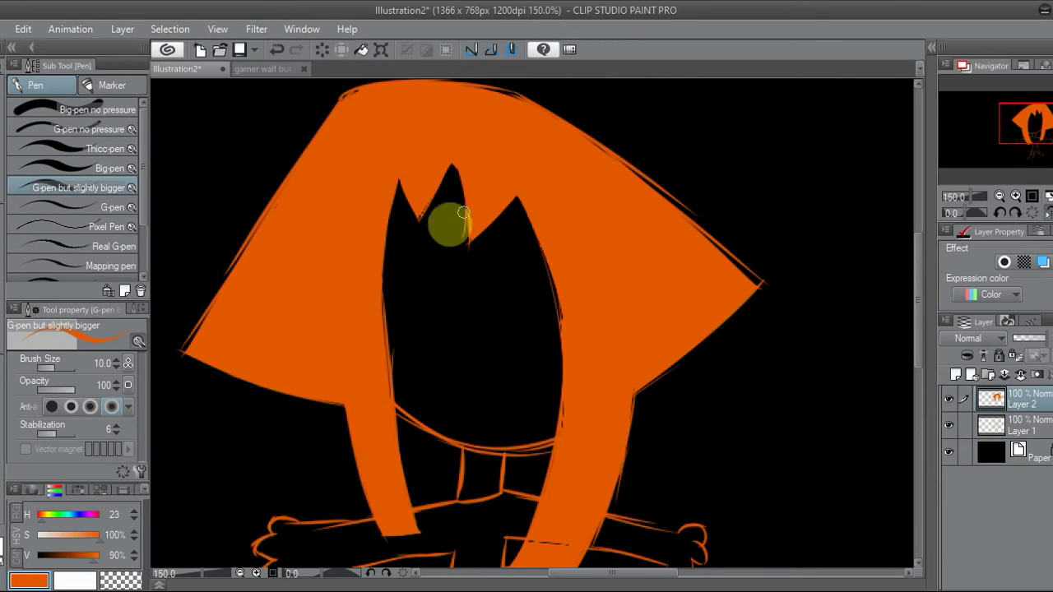
key(h)
drag(1034, 124, 1034, 133)
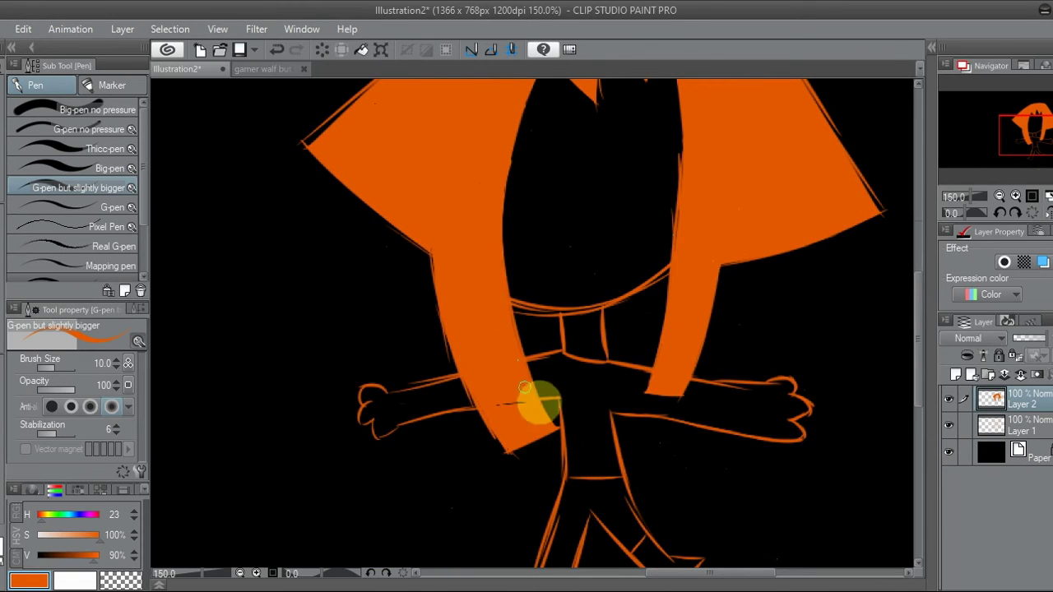
- Merge the hair into Layer 1 and move the whole character to the left half of the canvas
click(1000, 198)
click(1015, 403)
key(k)
drag(700, 346, 442, 310)
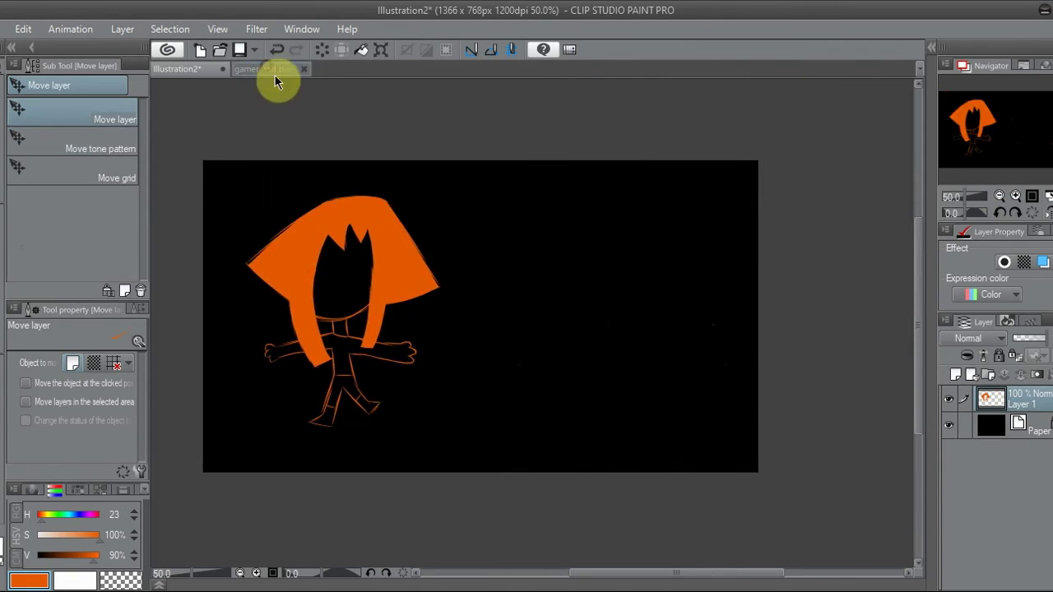
- Enlarge the character to almost the full canvas height, using the wolf wallpaper for comparison
click(272, 71)
click(174, 69)
click(31, 47)
click(105, 69)
click(51, 71)
key(ctrl+minus)
key(ctrl+t)
drag(416, 172, 435, 129)
drag(435, 505, 482, 529)
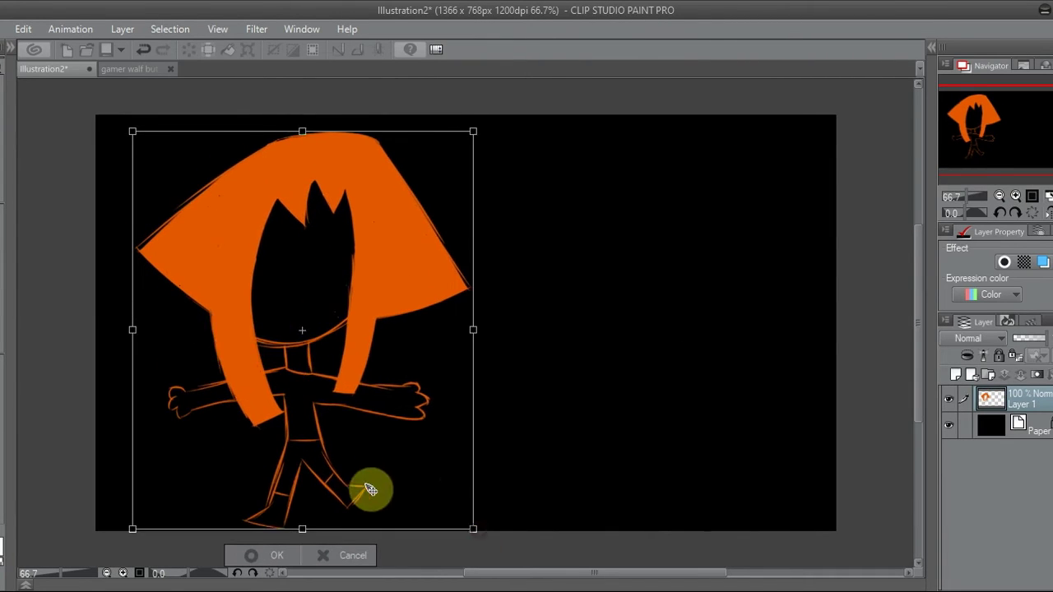
key(Return)
key(ctrl+plus)
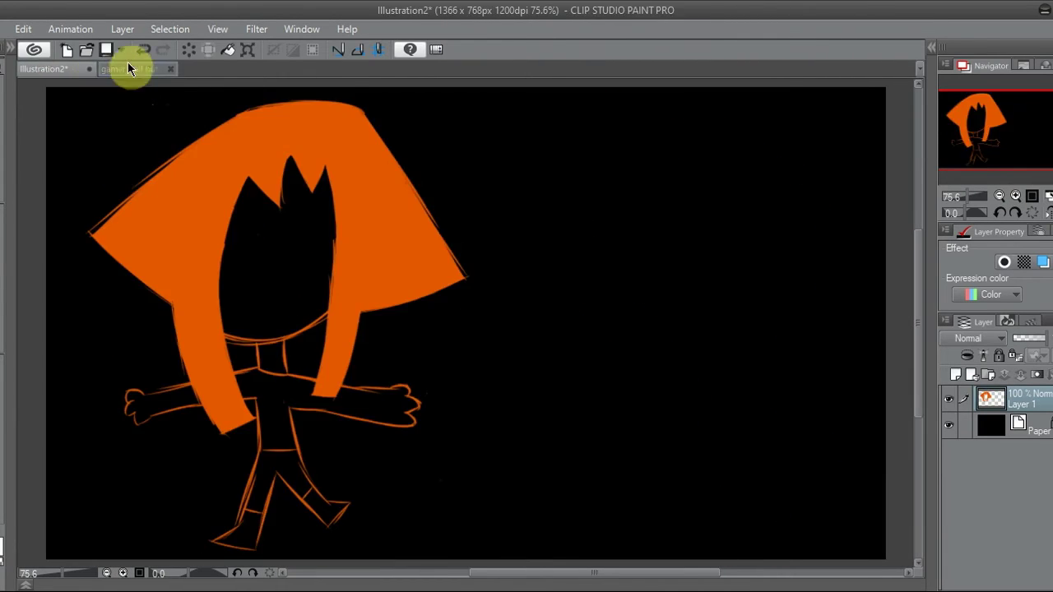
- Apply the layer colour effect to the character with bright orange as layer colour and a darker orange as sub colour
click(110, 70)
click(74, 70)
click(125, 70)
click(78, 70)
click(1041, 263)
click(28, 452)
click(789, 305)
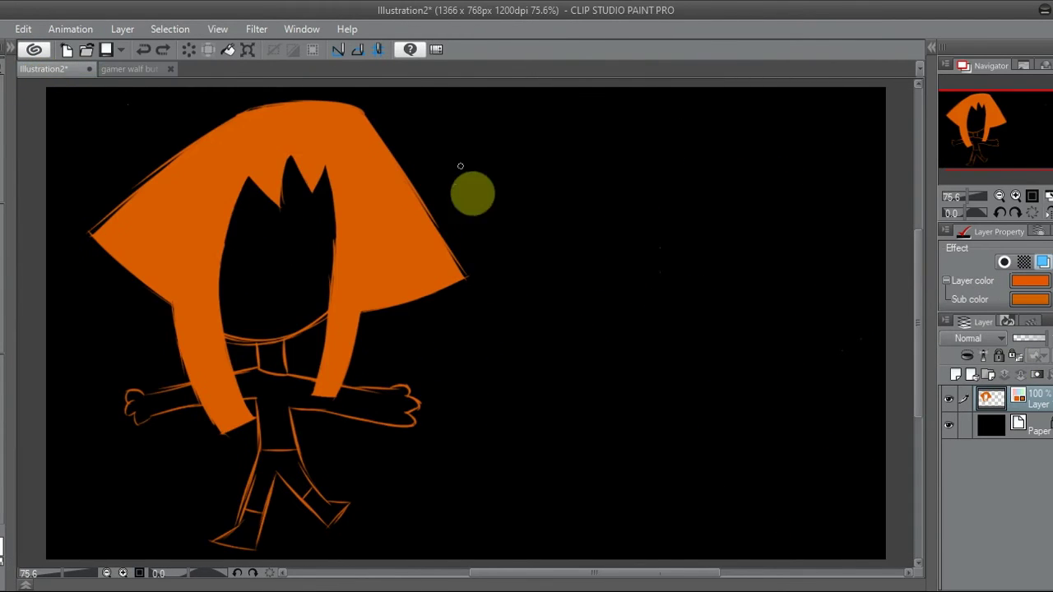
- Save the illustration as "inklink but laptop" in CLIP STUDIO FORMAT in the Drawings folder
key(ctrl+s)
click(142, 44)
click(216, 306)
text(inclink but laptop)
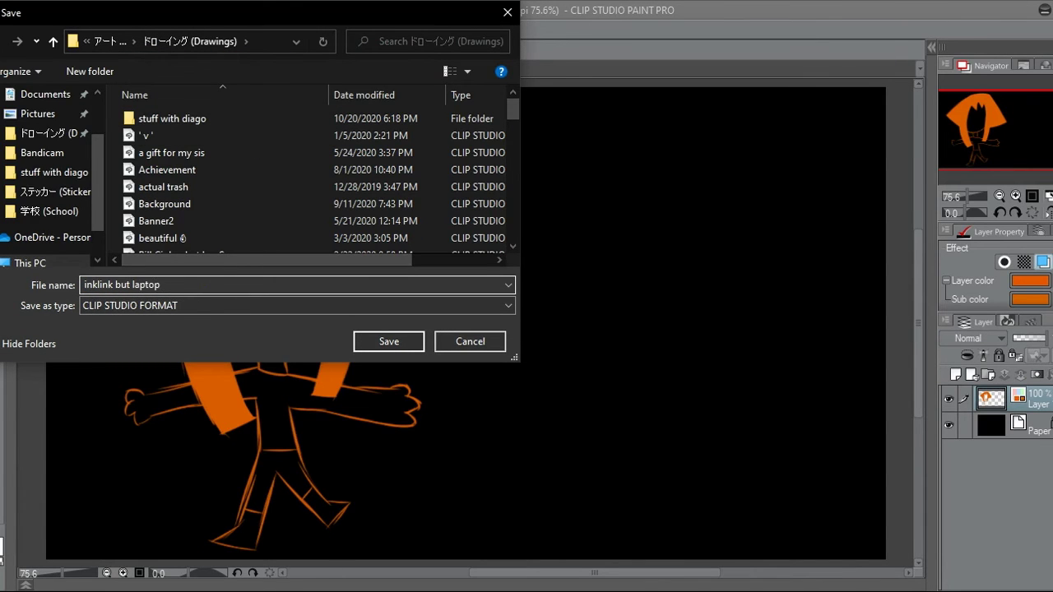
drag(344, 13, 348, 107)
scroll(511, 231, down, 7)
key(Return)
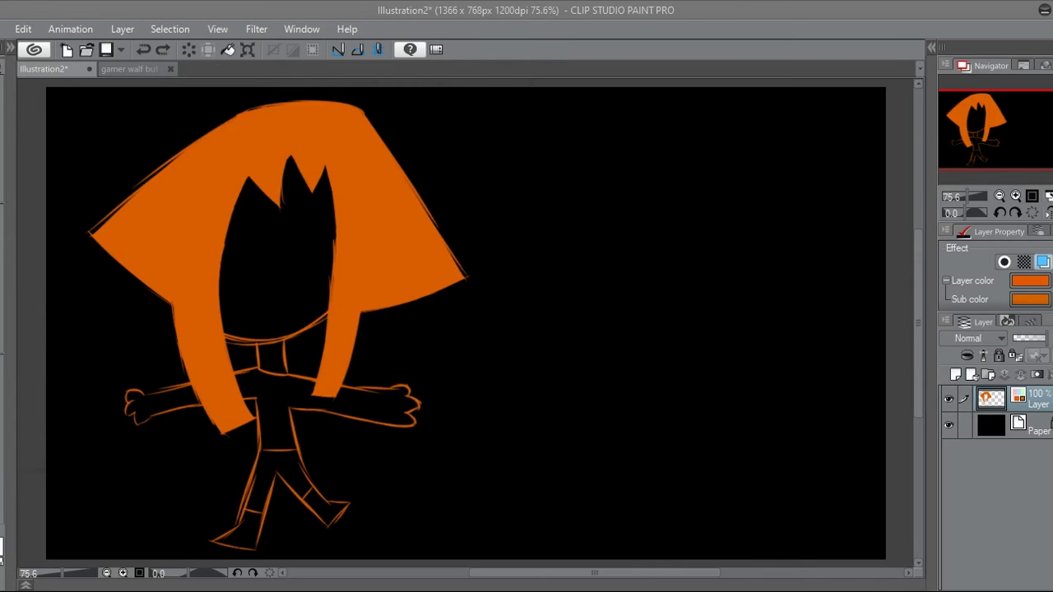
- Create a new 1366 x 768 px illustration with black paper and select its Layer 1 for drawing
key(ctrl+n)
key(Return)
click(12, 97)
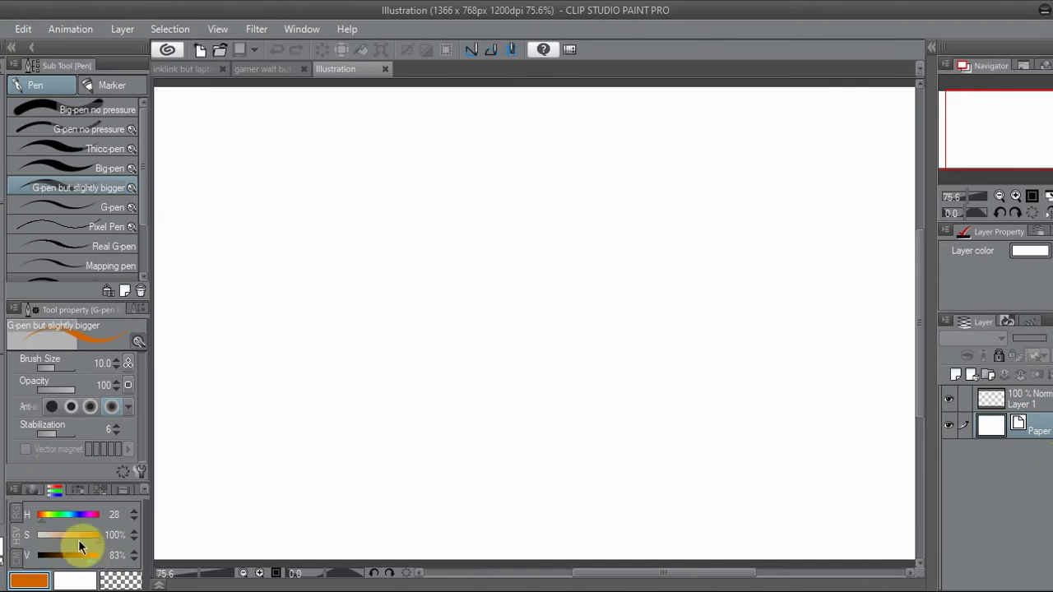
click(1020, 398)
drag(95, 559, 84, 555)
click(263, 69)
click(182, 69)
click(263, 70)
click(338, 69)
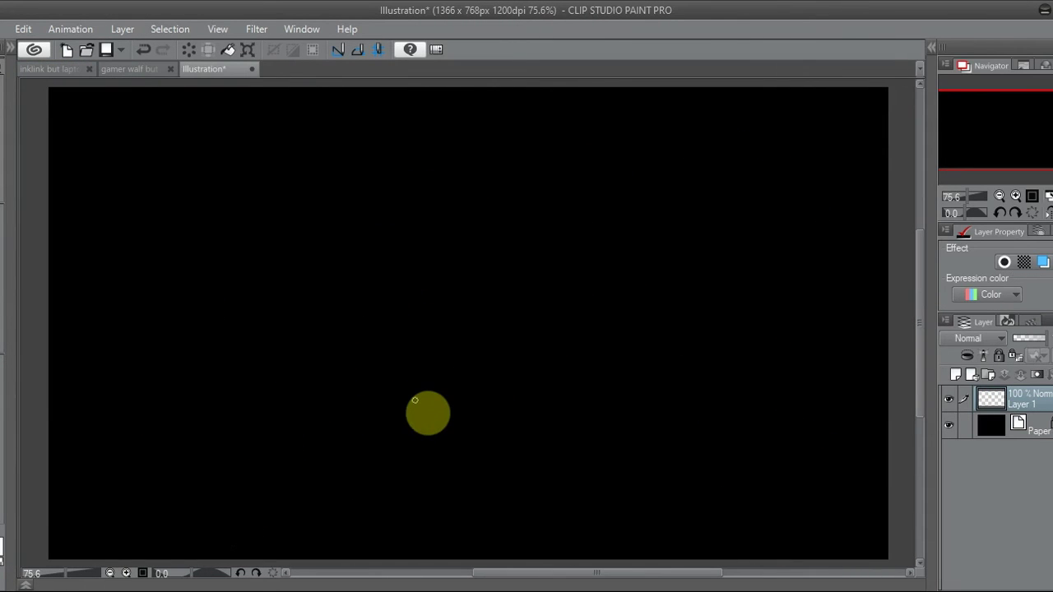
click(25, 29)
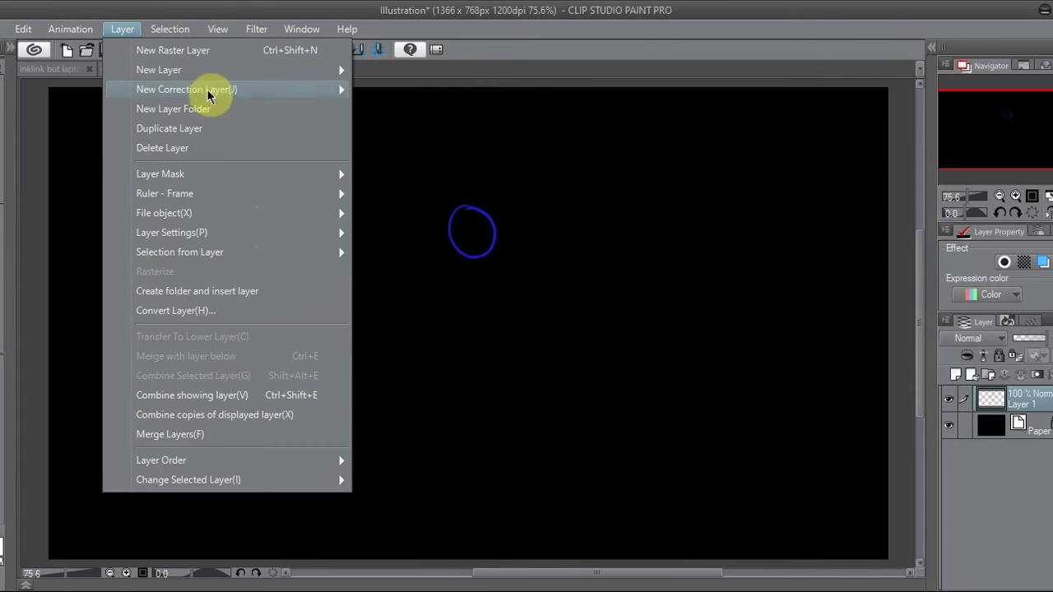
click(300, 528)
key(ctrl+z)
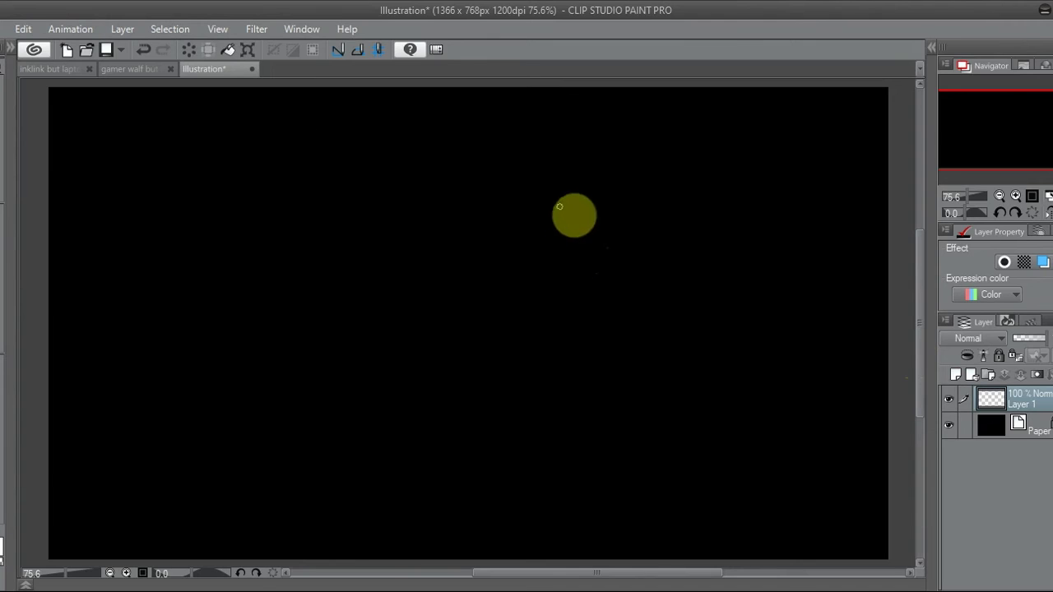
mouse_move(538, 115)
mouse_down()
mouse_move(420, 129)
mouse_move(448, 156)
mouse_up()
drag(568, 160, 582, 167)
mouse_move(425, 218)
mouse_down()
mouse_move(460, 251)
mouse_move(631, 206)
mouse_up()
key(Delete)
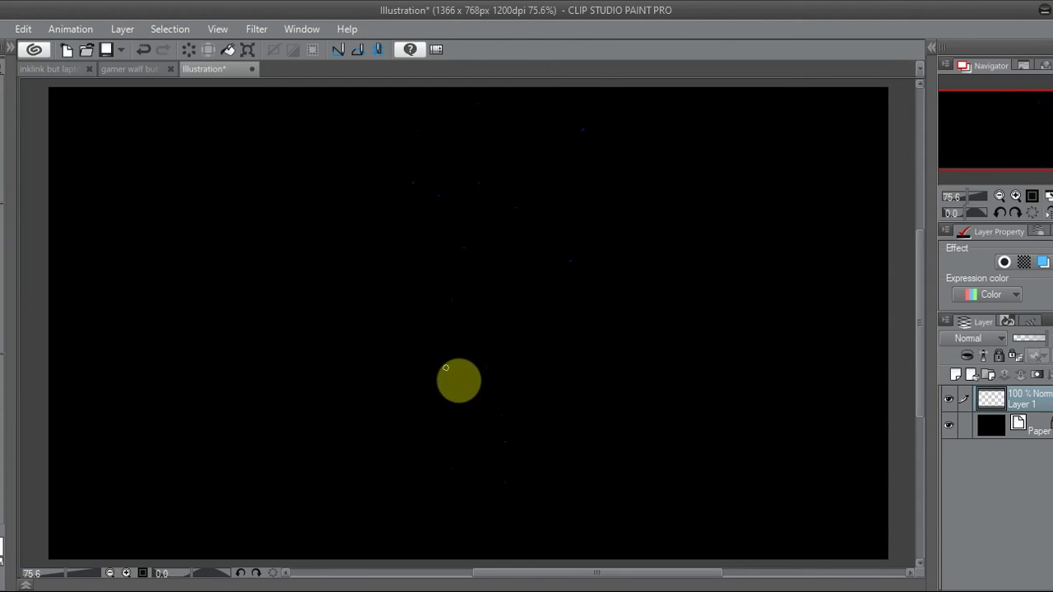
drag(442, 370, 453, 425)
key(Delete)
- Handwrite the note "i dont know what to draw rn" in blue in the canvas's lower right area
mouse_move(640, 462)
mouse_down()
mouse_move(712, 465)
mouse_move(727, 483)
mouse_move(792, 480)
mouse_move(808, 492)
mouse_move(876, 486)
mouse_up()
mouse_move(564, 491)
mouse_down()
mouse_move(658, 508)
mouse_move(749, 502)
mouse_up()
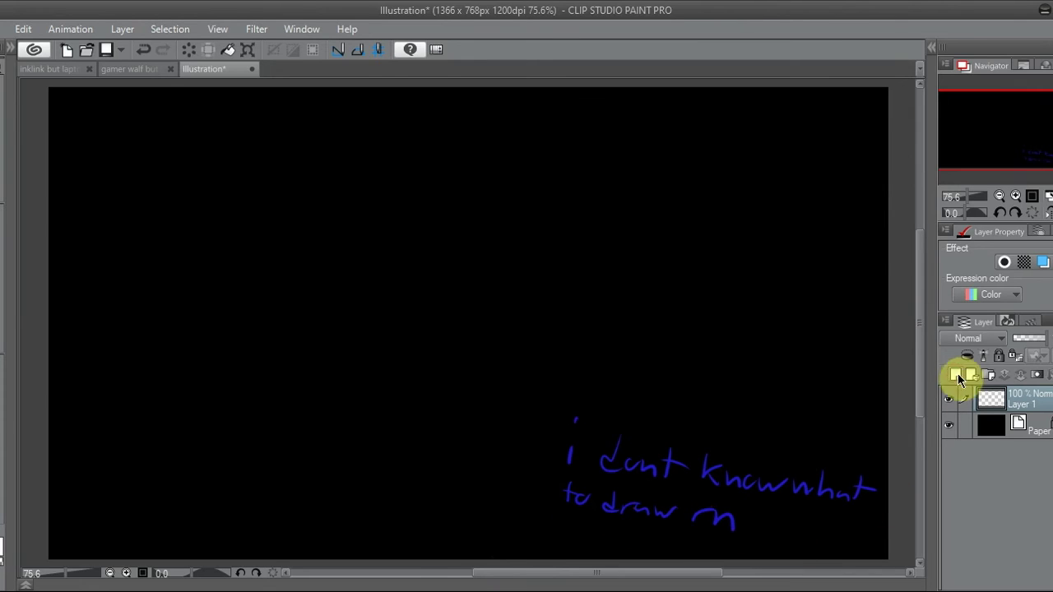
- Try sketching a round head with a jaw in blue on a new Layer 2, checking it in mirrored view
click(958, 377)
drag(488, 136, 473, 123)
key(h)
key(h)
key(ctrl+t)
click(434, 250)
key(h)
click(1017, 216)
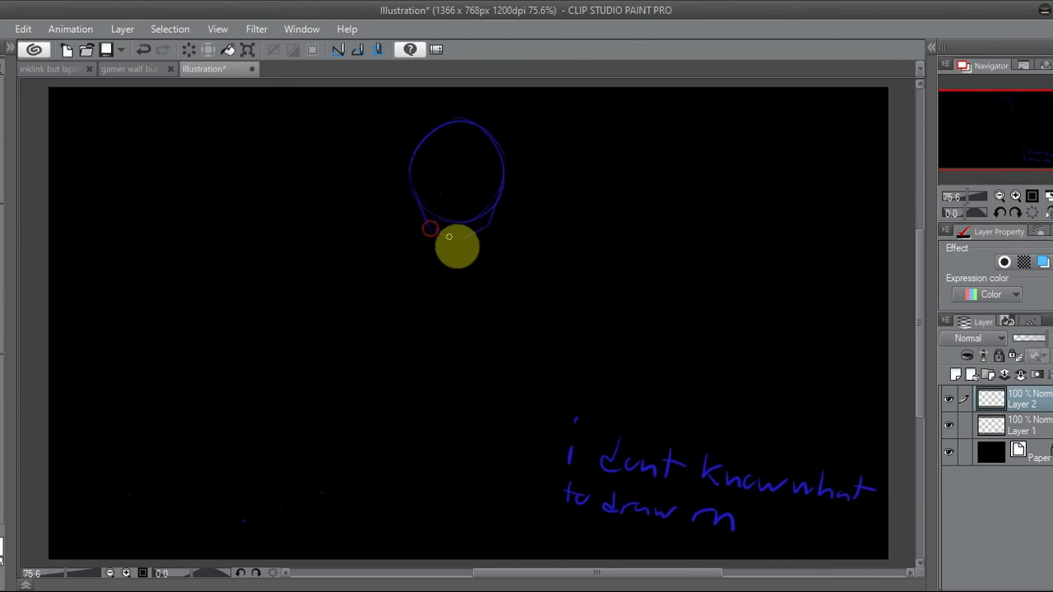
key(ctrl+z)
key(ctrl+z)
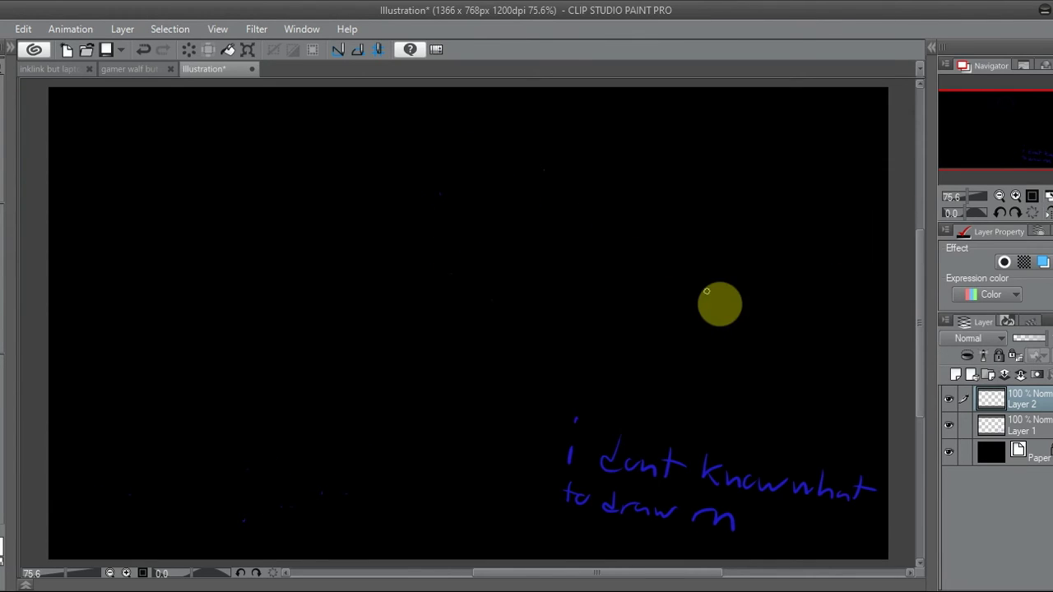
- Paint a blue and a red colour swatch with the Big-pen, mixing the red at H 0, S 99%, V 71%
click(9, 46)
drag(206, 130, 235, 138)
drag(79, 515, 25, 517)
click(90, 556)
drag(231, 156, 251, 176)
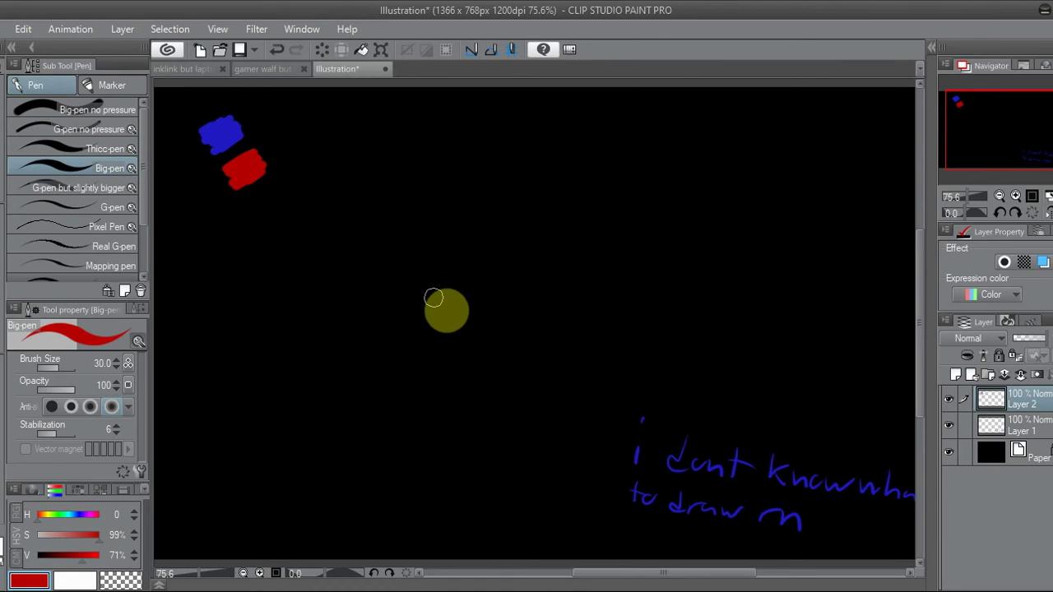
- Open the existing utub drawing
click(218, 49)
text(u)
click(174, 357)
click(383, 364)
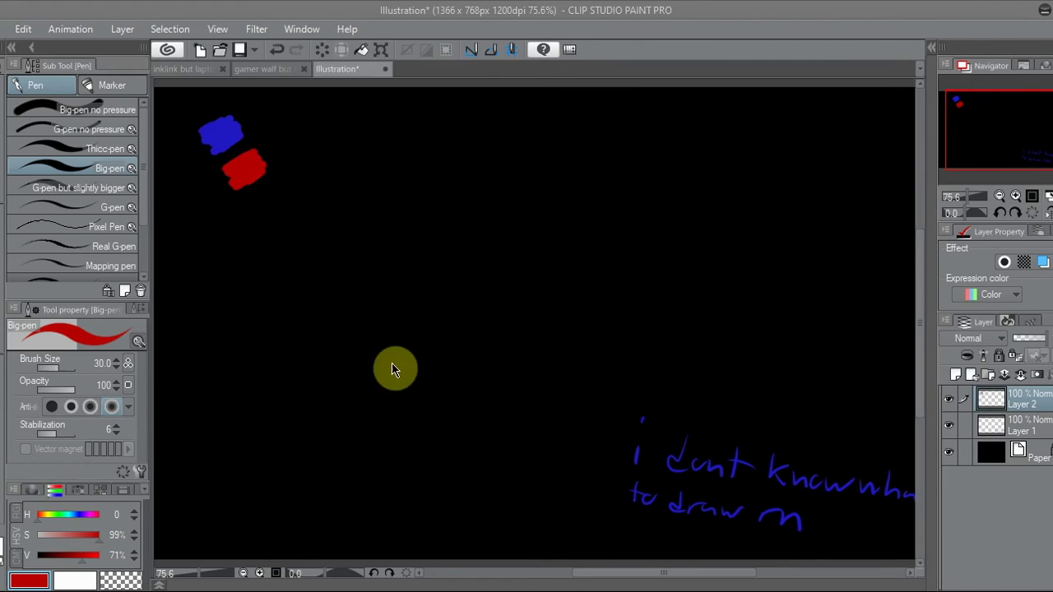
- Copy the red cat outline layer from the utub drawing into the new illustration
click(948, 424)
click(970, 453)
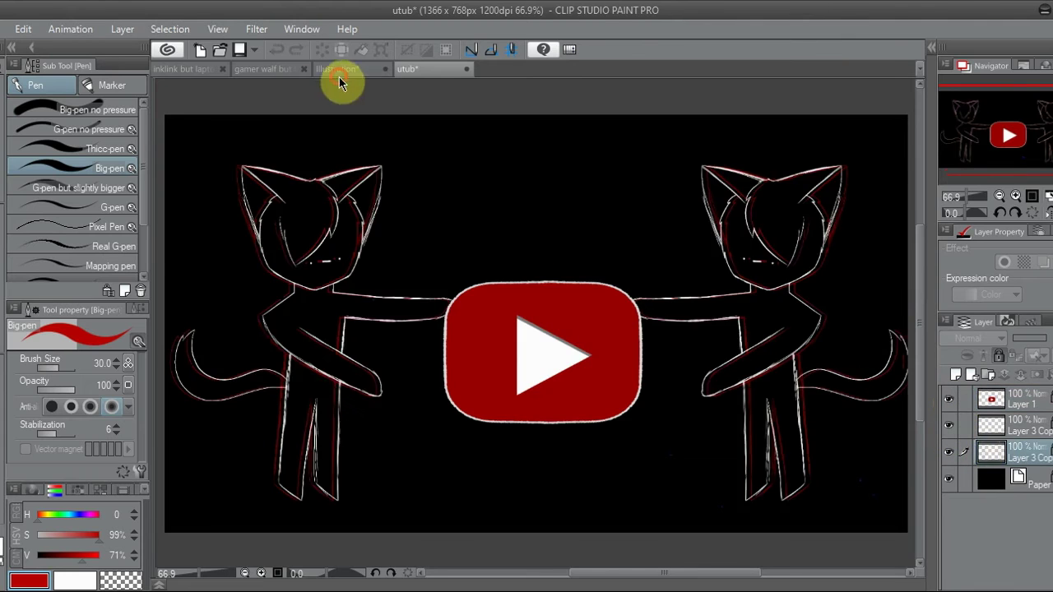
click(337, 69)
click(999, 197)
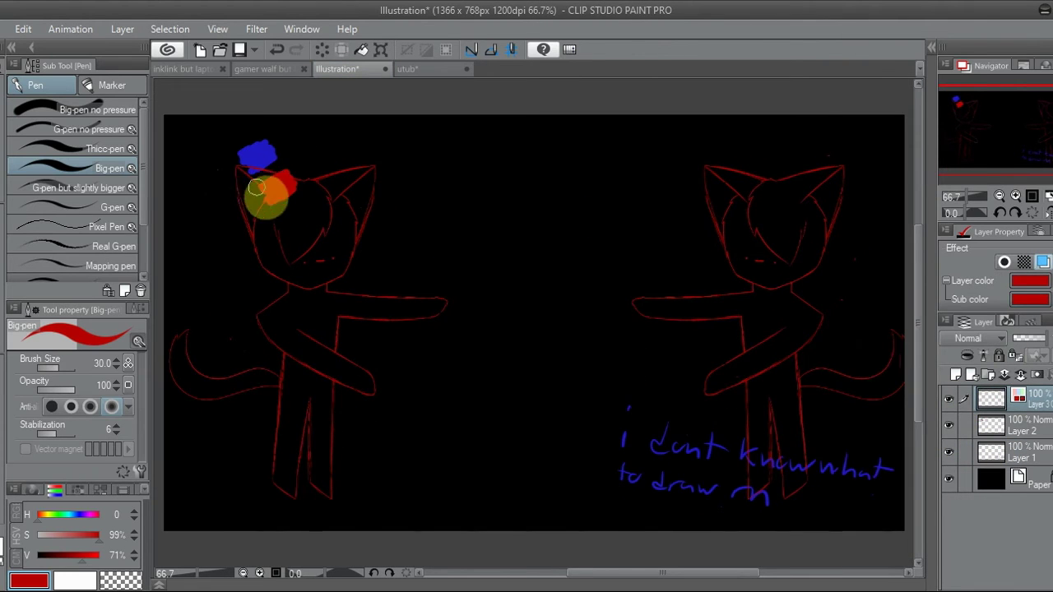
- Erase the left cat from the pasted outline with the Large eraser at size 300 and merge Layer 2 into Layer 1
key(Tab)
key(Tab)
click(1002, 199)
key(ctrl+z)
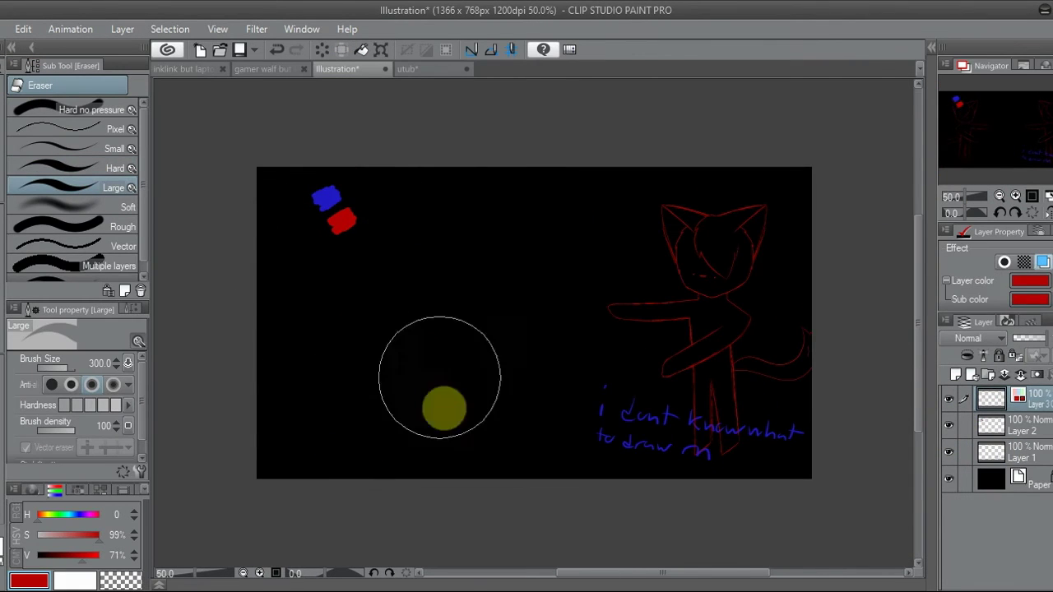
key(Tab)
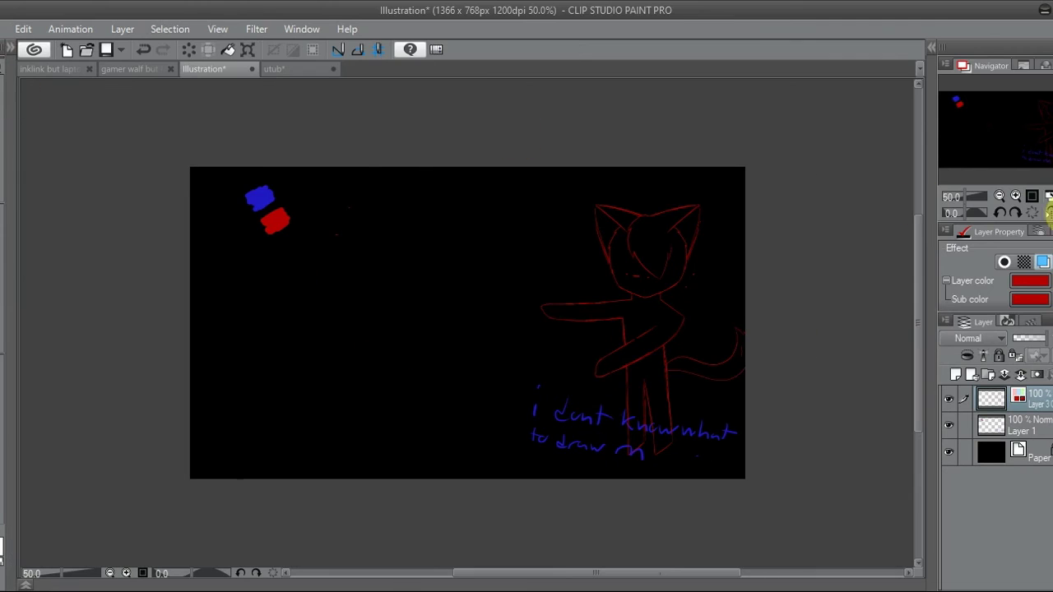
- Enlarge the remaining cat outline and reposition it around the middle of the canvas
key(ctrl+t)
drag(552, 216, 564, 287)
key(Return)
key(ctrl+alt+0)
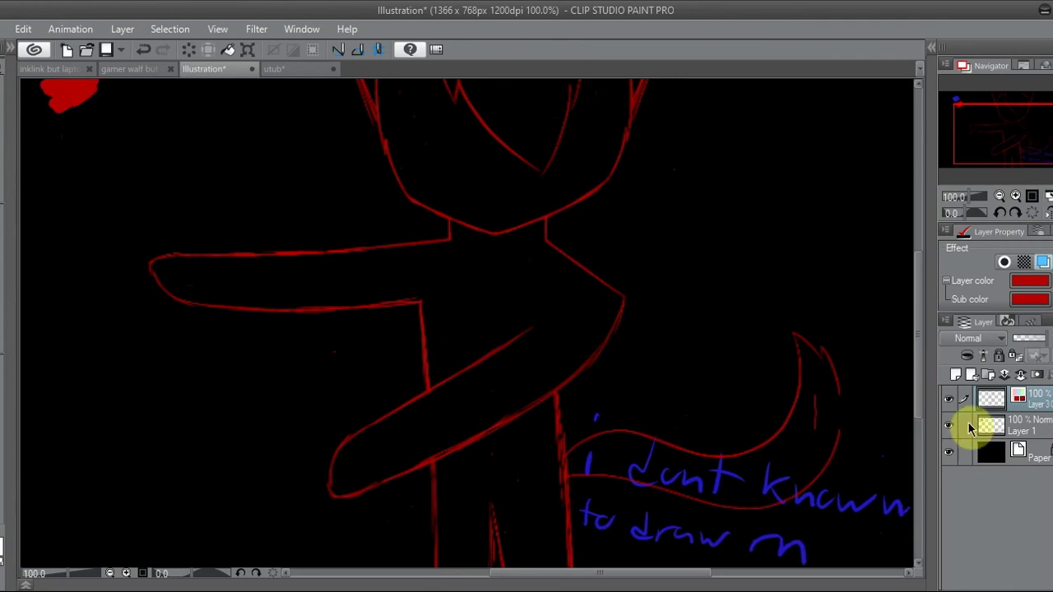
- Clear the note and swatches from Layer 1 and redraw the missing parts of the cat's tail outline in red
click(970, 428)
key(Delete)
click(813, 418)
key(h)
click(1015, 196)
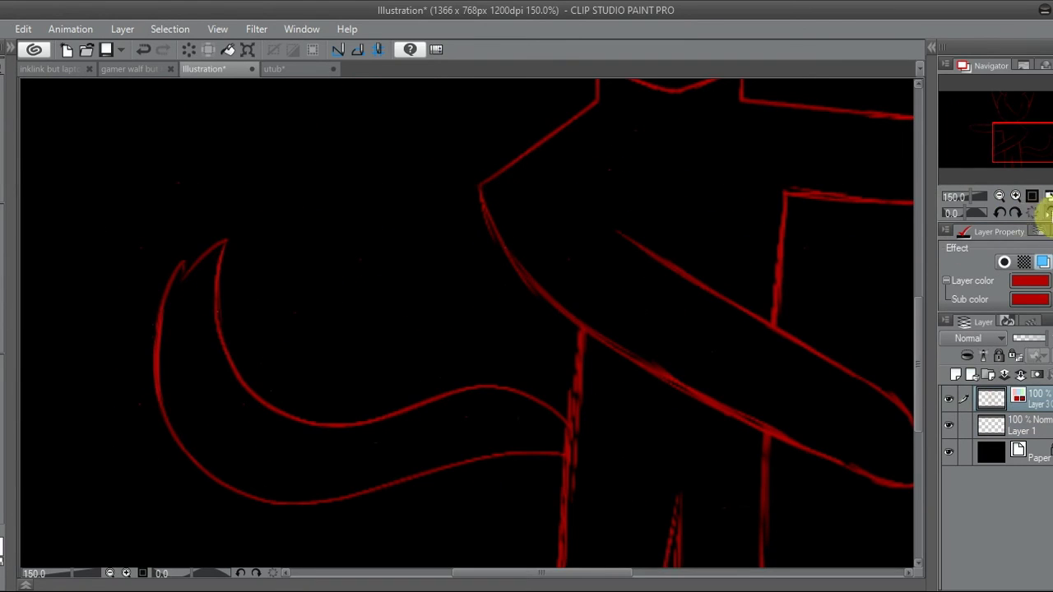
click(1044, 213)
- Fill both of the cat's ears with red on Layer 1 and undo the fill of the tail
click(1015, 421)
click(401, 185)
click(534, 181)
click(622, 391)
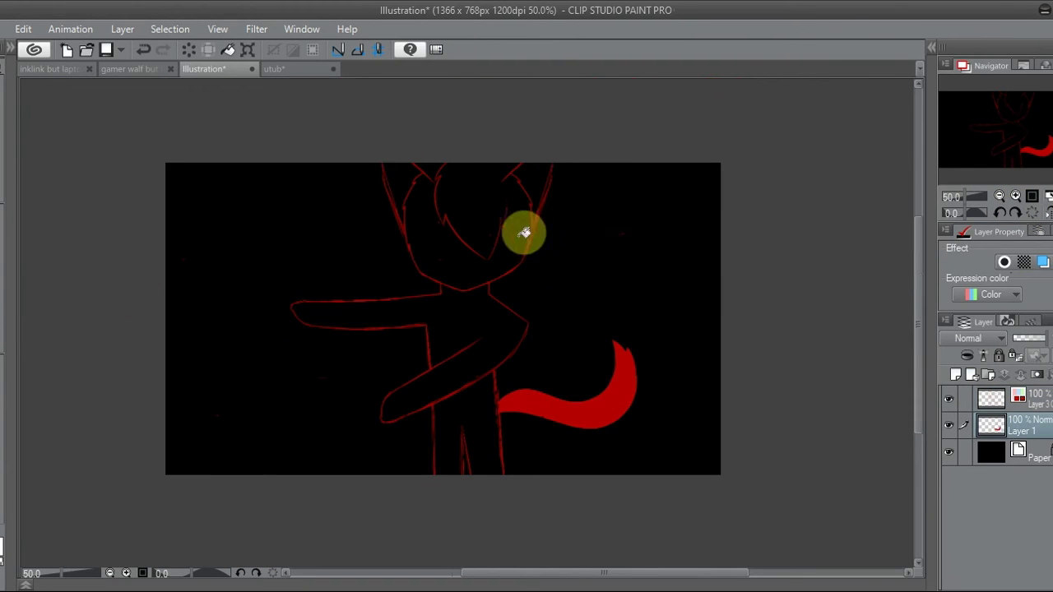
key(ctrl+z)
click(411, 173)
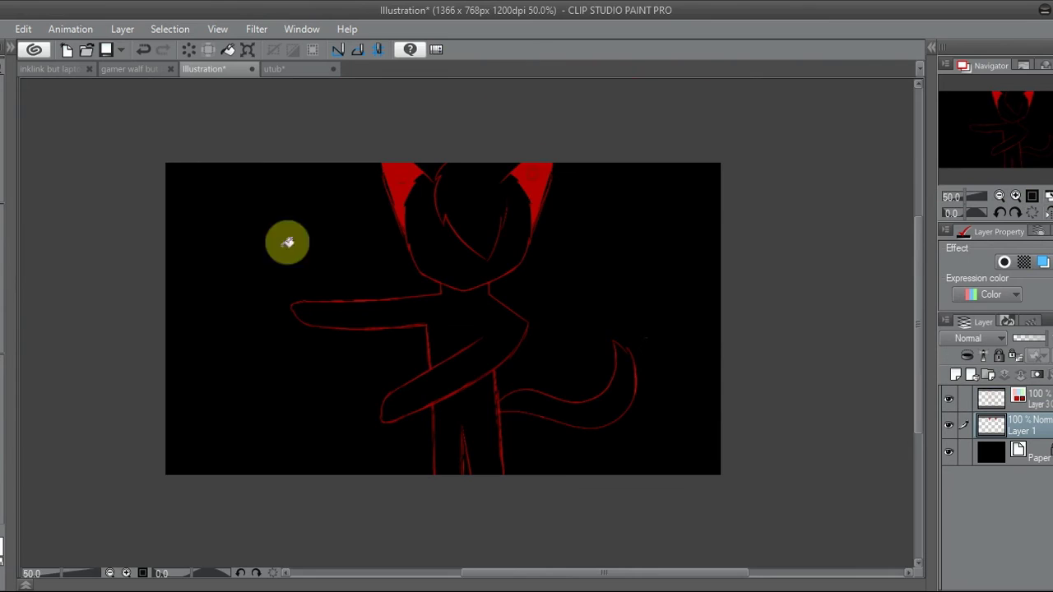
scroll(376, 184, up, 5)
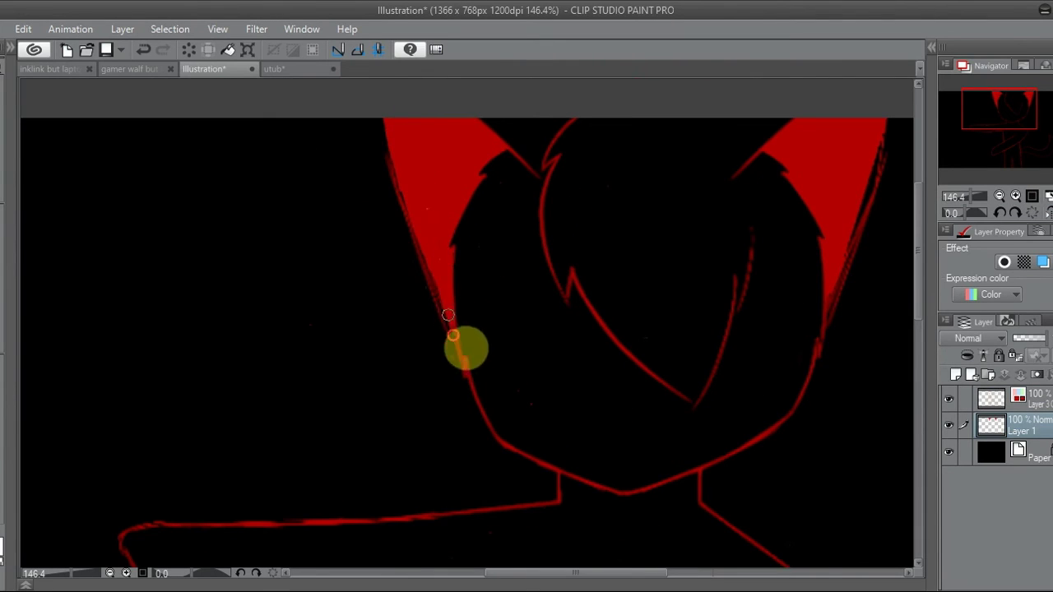
- Thicken the outer edges of both ears in red and close the utub drawing without saving it
drag(448, 315, 153, 355)
click(333, 68)
click(538, 301)
drag(121, 297, 135, 338)
drag(87, 178, 98, 219)
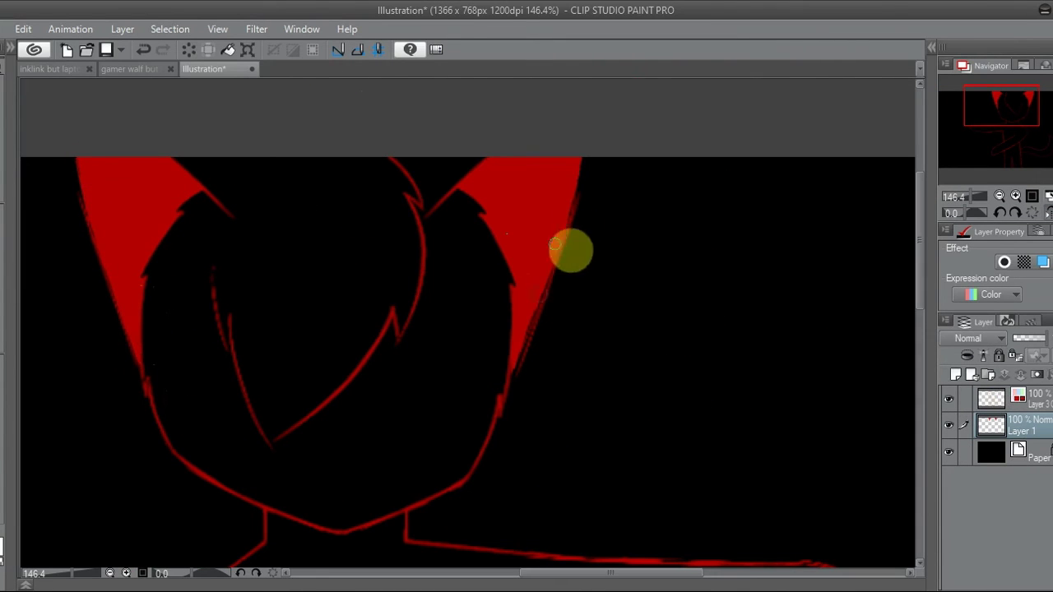
click(1027, 206)
- Add a new layer above Layer 1 and paint a solid red shadow along the underside of the lower arm
key(ctrl+shift+n)
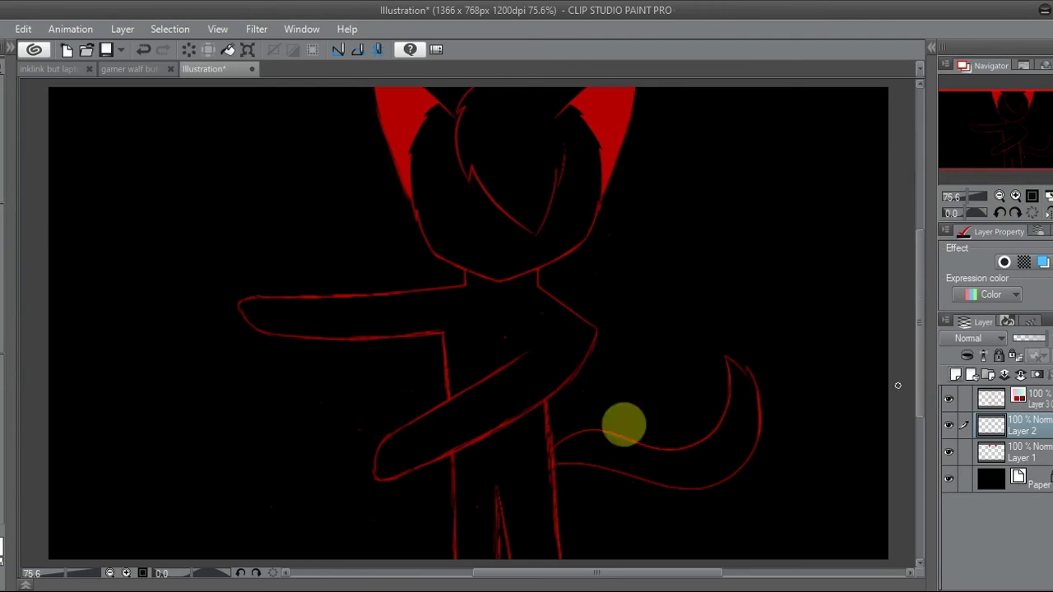
scroll(620, 423, up, 3)
click(1027, 102)
drag(1028, 103, 1017, 141)
drag(575, 262, 281, 459)
mouse_move(339, 404)
mouse_down()
mouse_move(561, 270)
mouse_move(365, 397)
mouse_up()
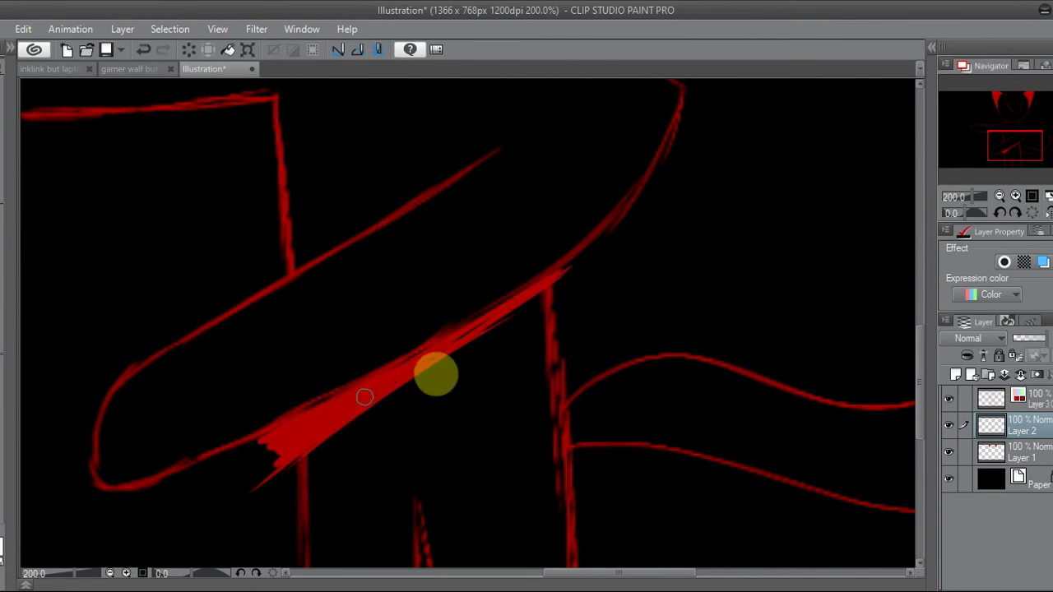
drag(1038, 345, 1028, 342)
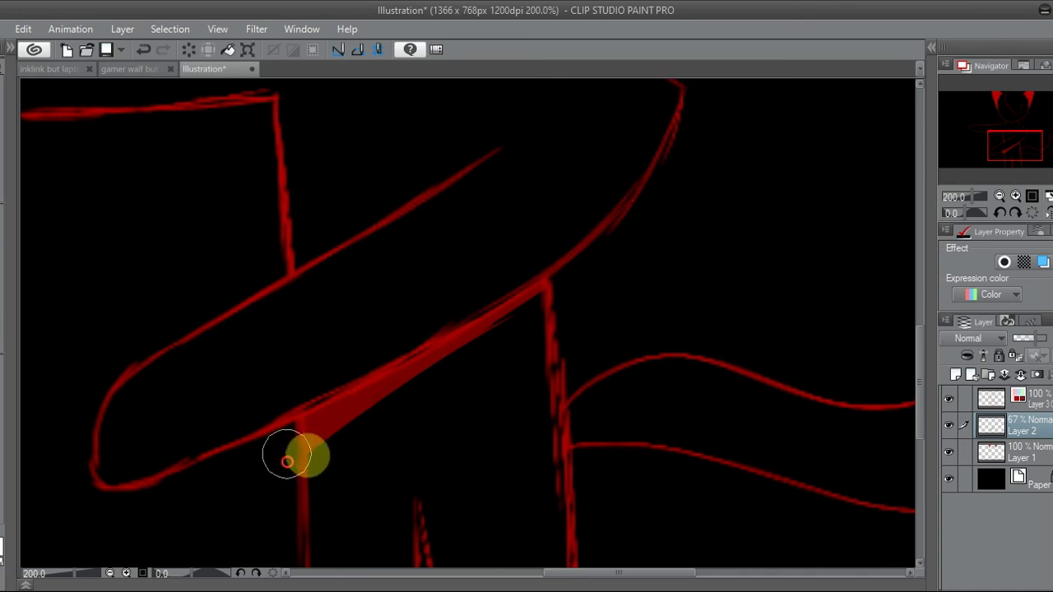
drag(1024, 338, 1049, 338)
- Compare with the gamer wolf drawing and paint red shadows under the cat's chin and at the tail's base
click(1000, 195)
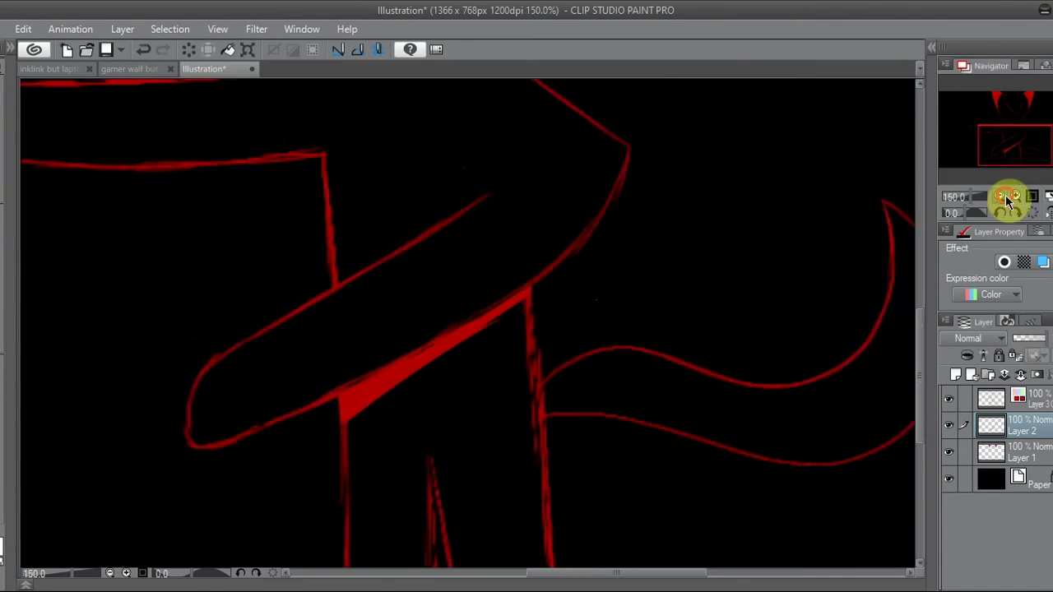
click(1000, 196)
click(136, 69)
click(210, 69)
click(1016, 196)
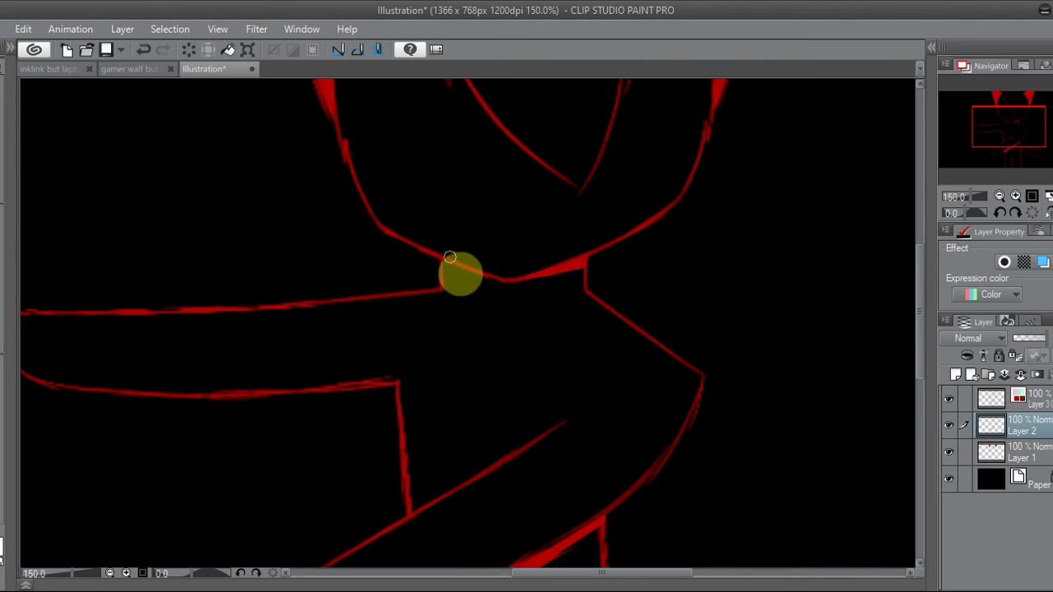
click(1029, 134)
drag(366, 295, 377, 339)
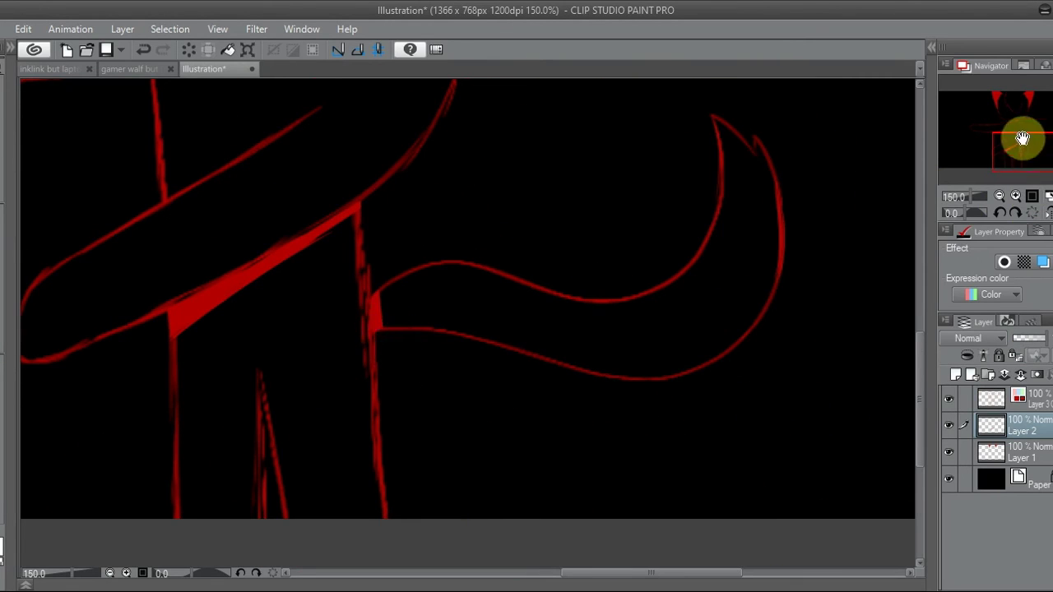
- Add a new layer above Layer 2 and switch its expression colour from Monochrome to Color
scroll(1022, 137, down, 2)
click(1024, 362)
scroll(510, 469, up, 5)
drag(487, 398, 705, 306)
click(1034, 356)
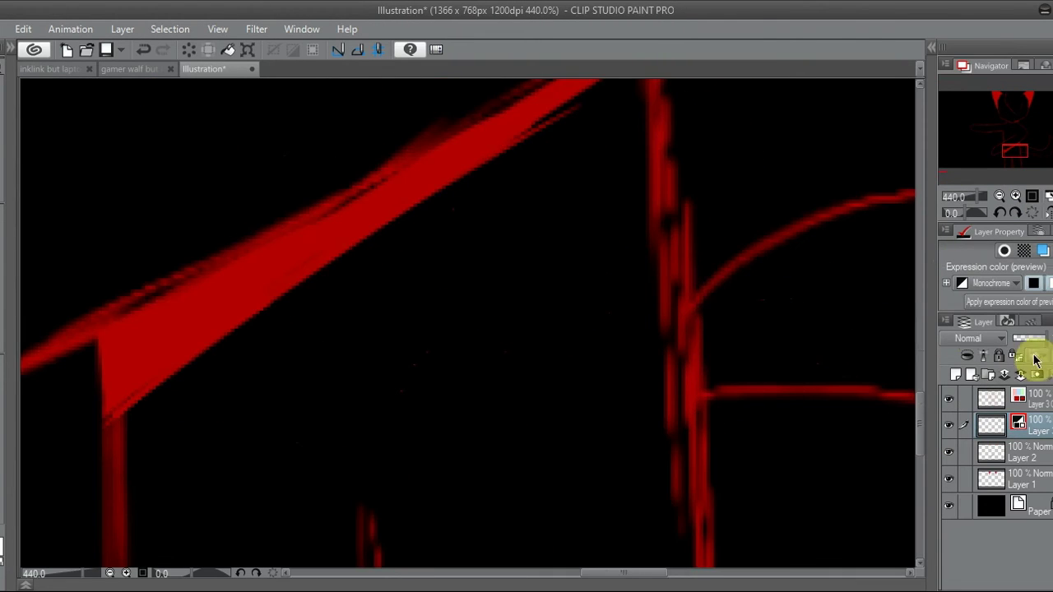
click(1006, 283)
click(1015, 305)
click(1032, 197)
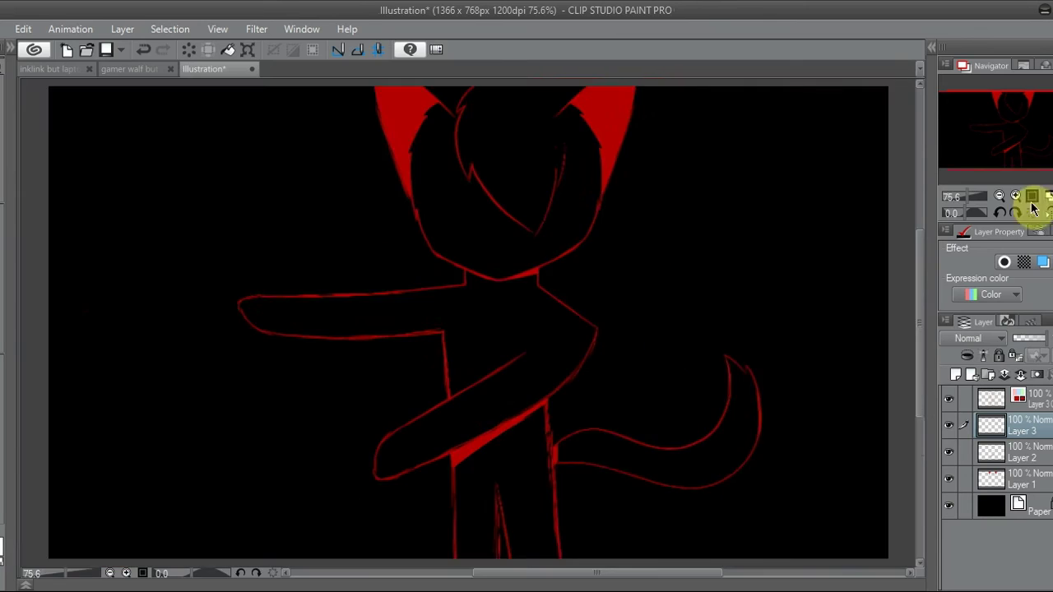
- Touch up the shadow's corner beneath the lower arm and merge the drawing layers into Layer 1
scroll(549, 448, up, 3)
click(1032, 198)
mouse_move(454, 462)
mouse_down()
mouse_move(540, 415)
mouse_move(447, 509)
mouse_move(411, 500)
mouse_up()
click(1020, 374)
click(1019, 374)
- Save the red cat drawing as "pepper but laptop display" in the Drawings folder
text(pe)
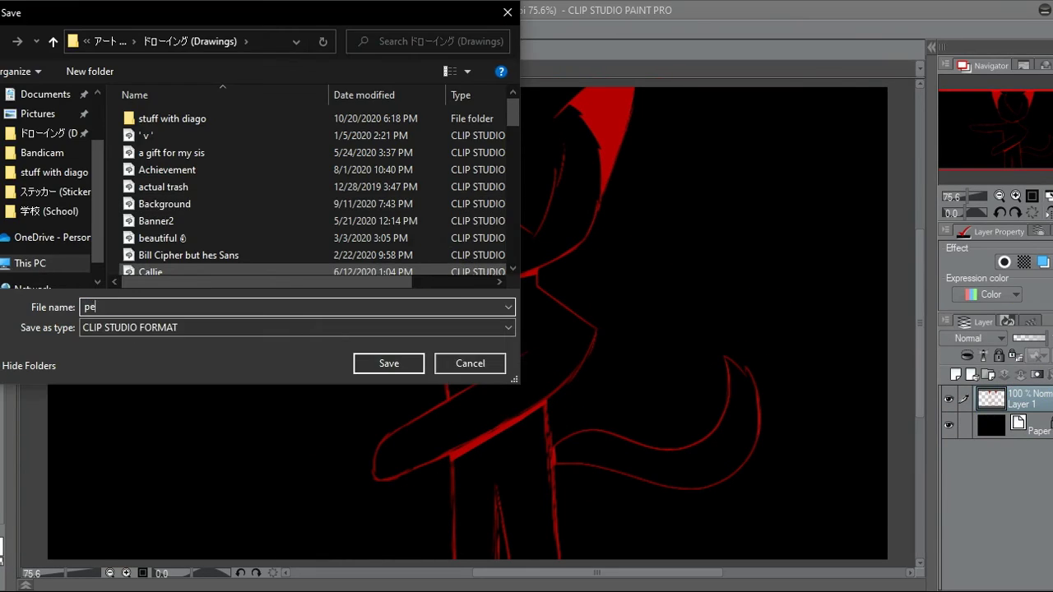
text(pper but laptop display)
key(Return)
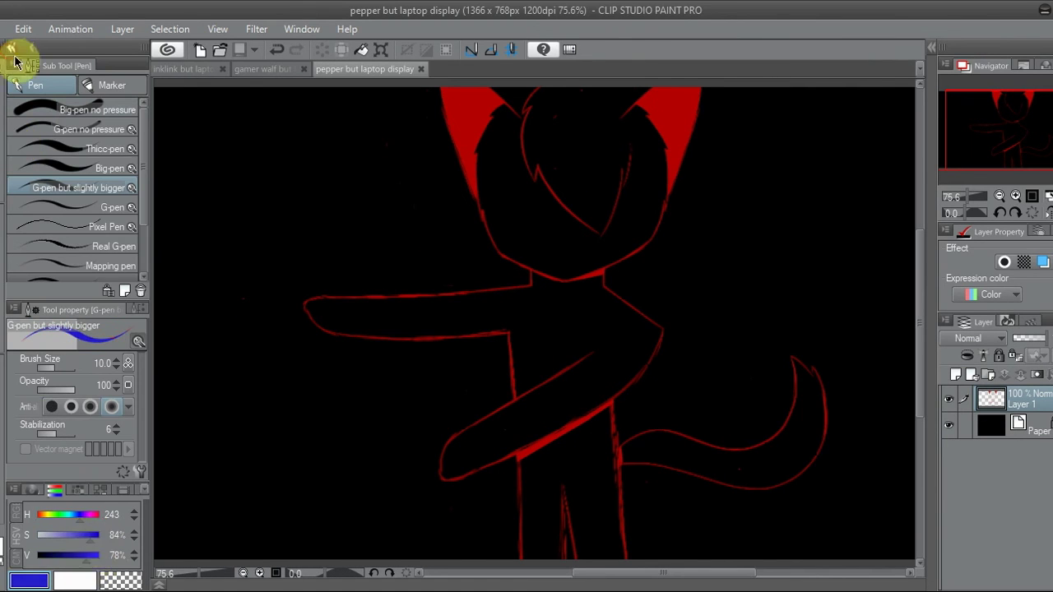
- Create a new illustration canvas, set its paper colour to black and make Layer 1 active
key(ctrl+n)
click(502, 105)
click(990, 428)
click(39, 555)
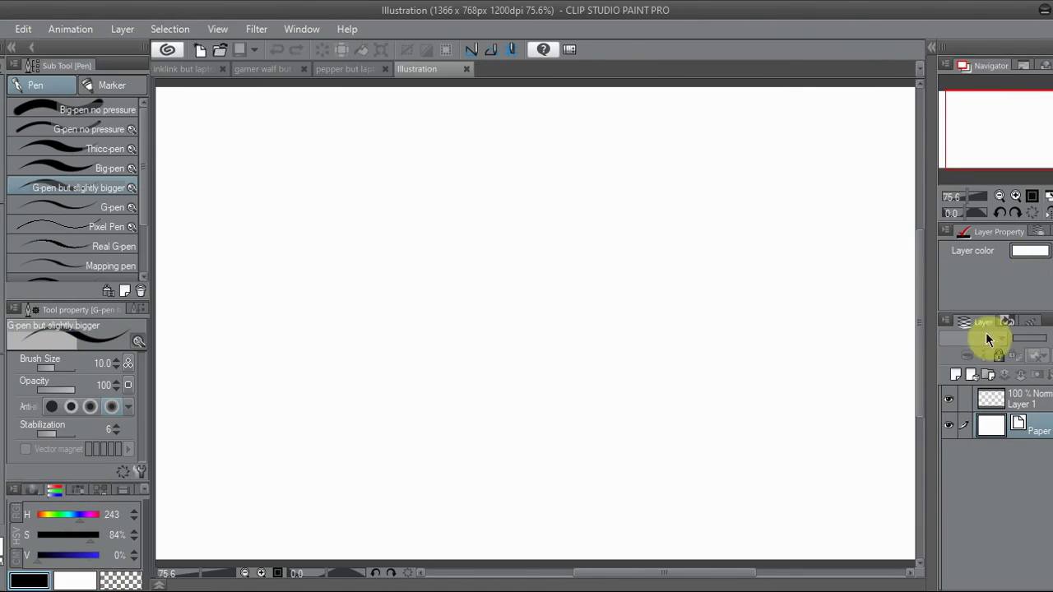
click(992, 399)
click(84, 48)
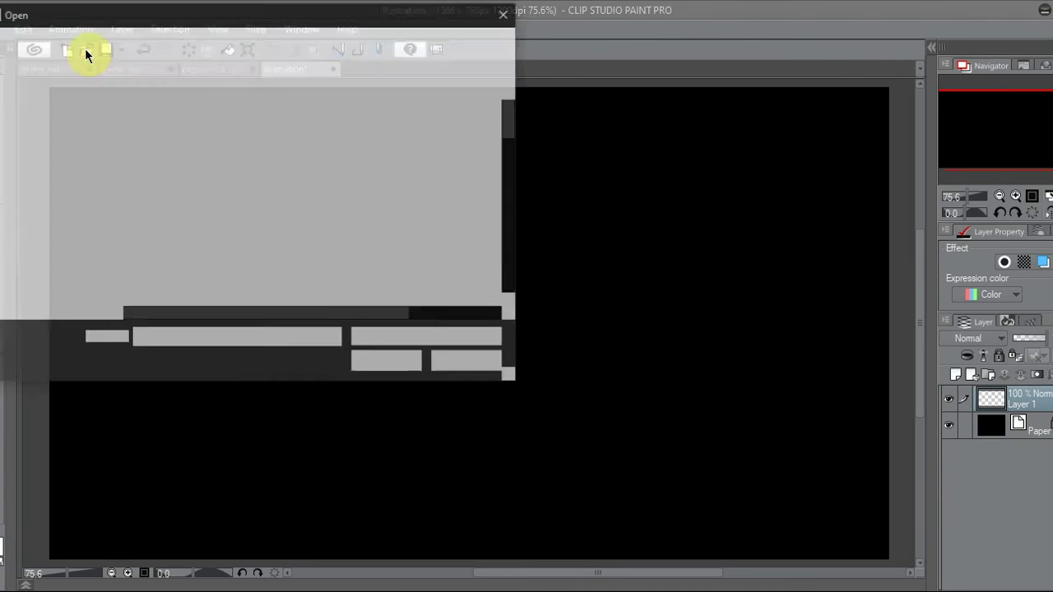
click(38, 182)
mouse_move(511, 124)
mouse_down()
mouse_move(499, 294)
mouse_move(503, 112)
mouse_up()
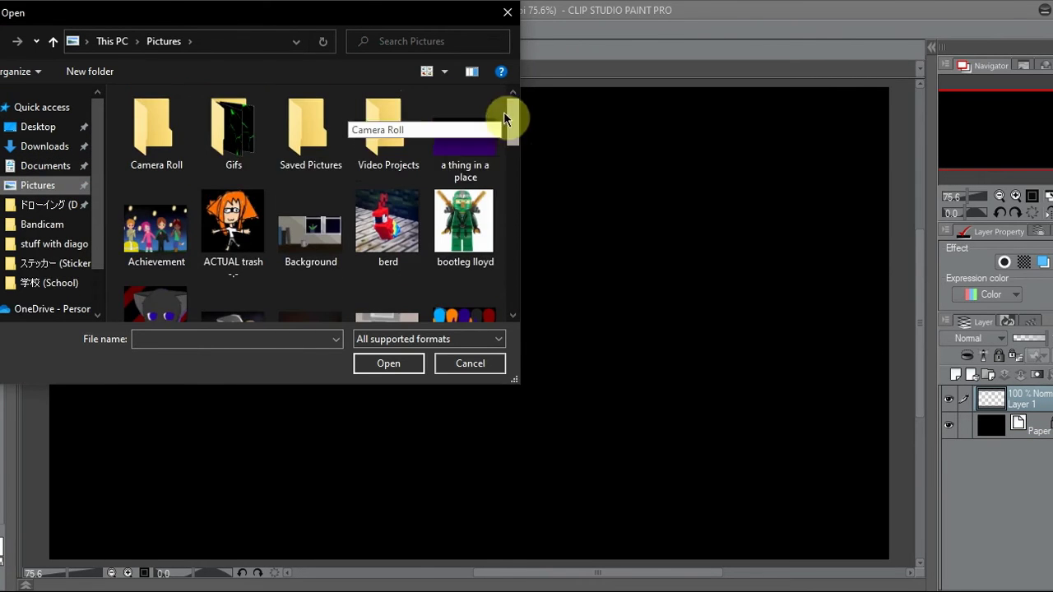
click(505, 18)
- Paste the copied screenshot of the character sketch and enlarge it to about the full canvas height
mouse_move(361, 236)
mouse_down()
mouse_move(529, 292)
mouse_move(601, 289)
mouse_up()
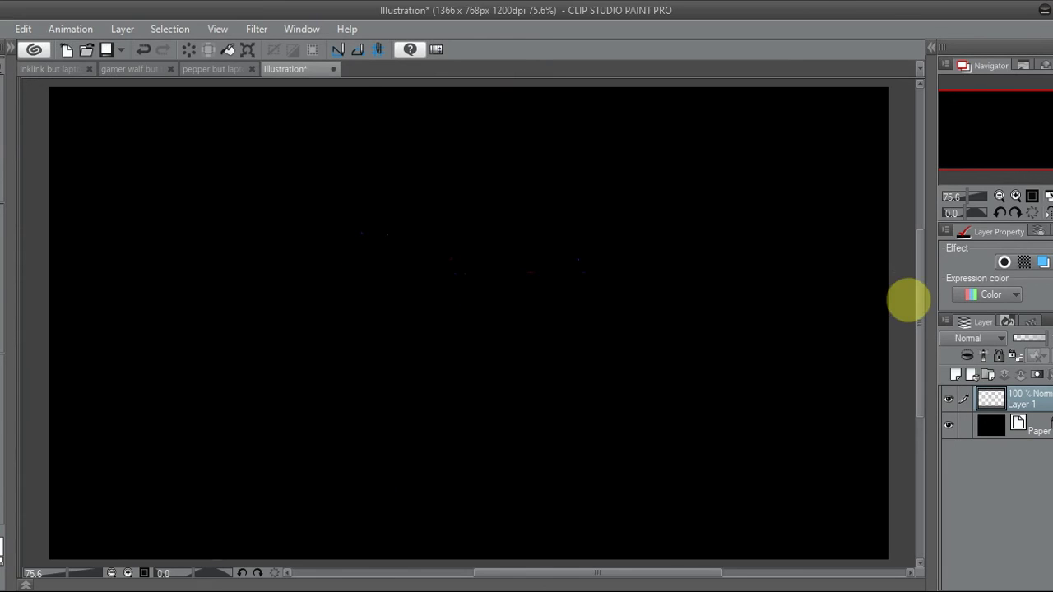
key(ctrl+v)
click(999, 195)
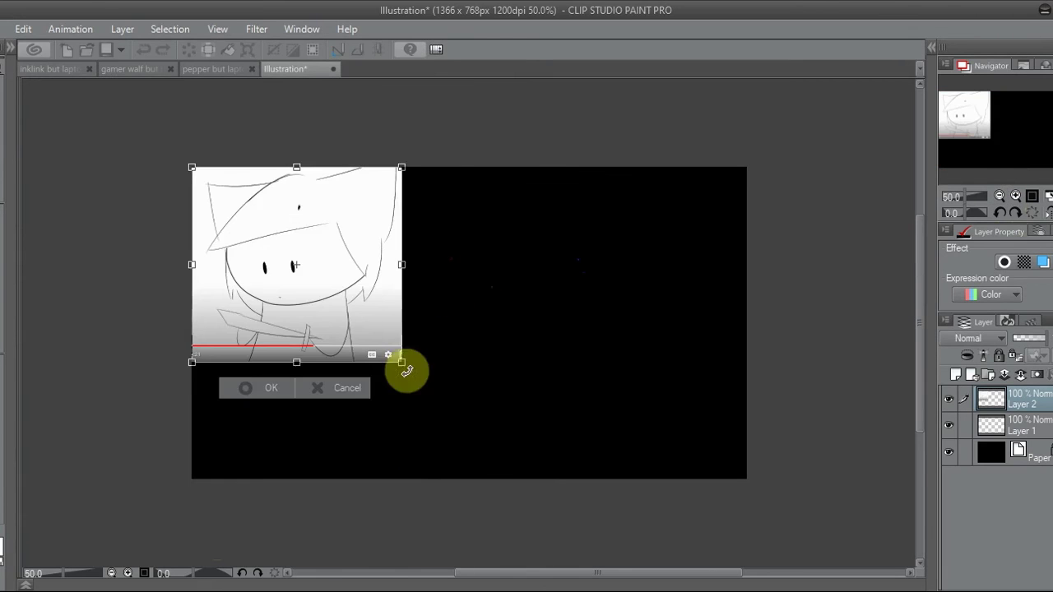
drag(402, 362, 526, 498)
click(328, 500)
- Centre the pasted sketch on the canvas and place it below Layer 1 at 60% opacity
drag(256, 400, 364, 399)
drag(991, 426, 1017, 403)
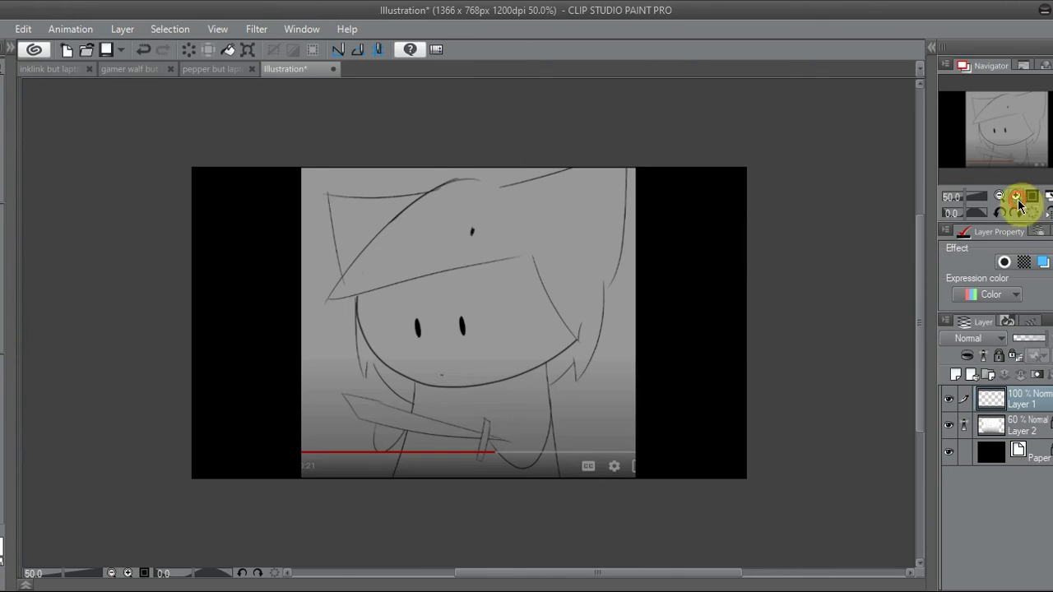
- Trace the curved lower face and the outline of the right ear in blue
click(1016, 196)
click(1015, 195)
mouse_move(274, 311)
mouse_down()
mouse_move(452, 403)
mouse_move(691, 320)
mouse_move(254, 322)
mouse_move(547, 372)
mouse_up()
click(1047, 212)
drag(1027, 138, 1027, 122)
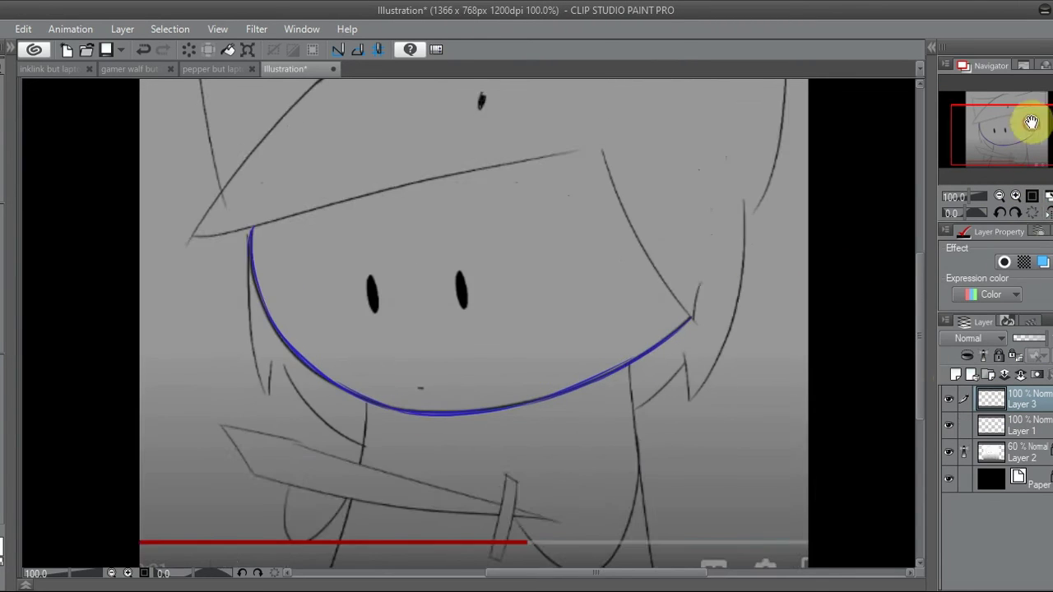
drag(535, 153, 681, 113)
click(1042, 215)
click(1048, 213)
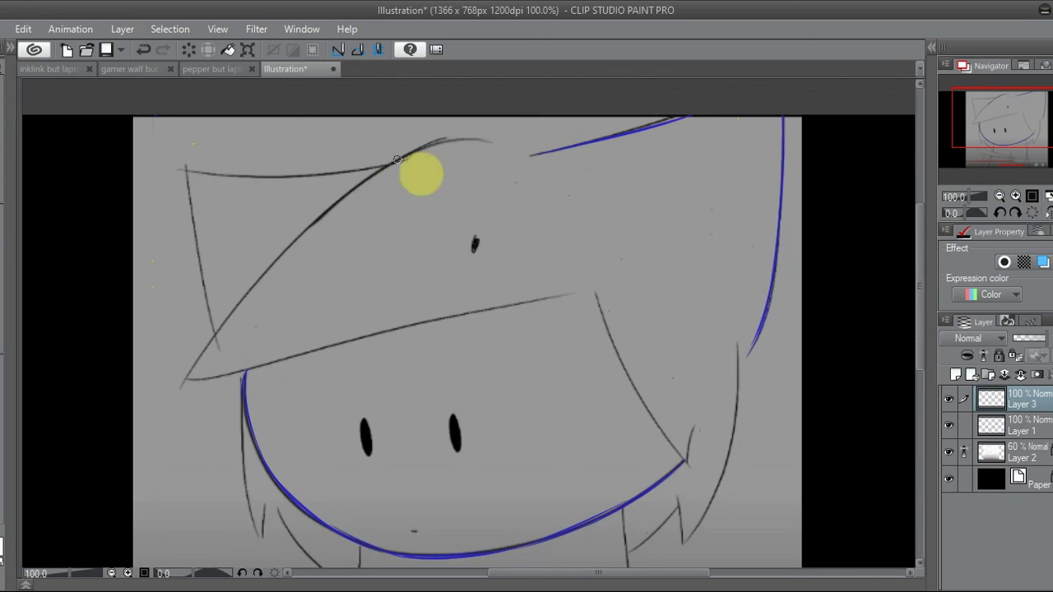
- Trace the left ear and the large pointed fringe across the forehead in blue
mouse_move(190, 165)
mouse_down()
mouse_move(387, 161)
mouse_move(215, 325)
mouse_up()
click(956, 374)
mouse_move(387, 161)
mouse_down()
mouse_move(184, 380)
mouse_move(463, 318)
mouse_up()
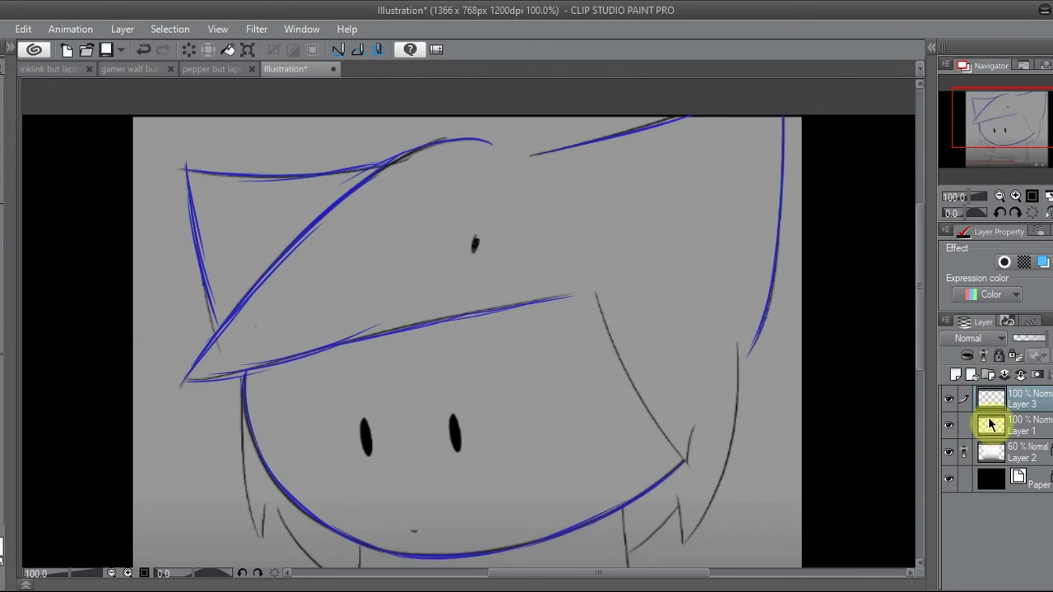
key(ctrl+e)
- Trace the right part of the fringe and the hair tufts on both sides of the face
drag(570, 241, 660, 407)
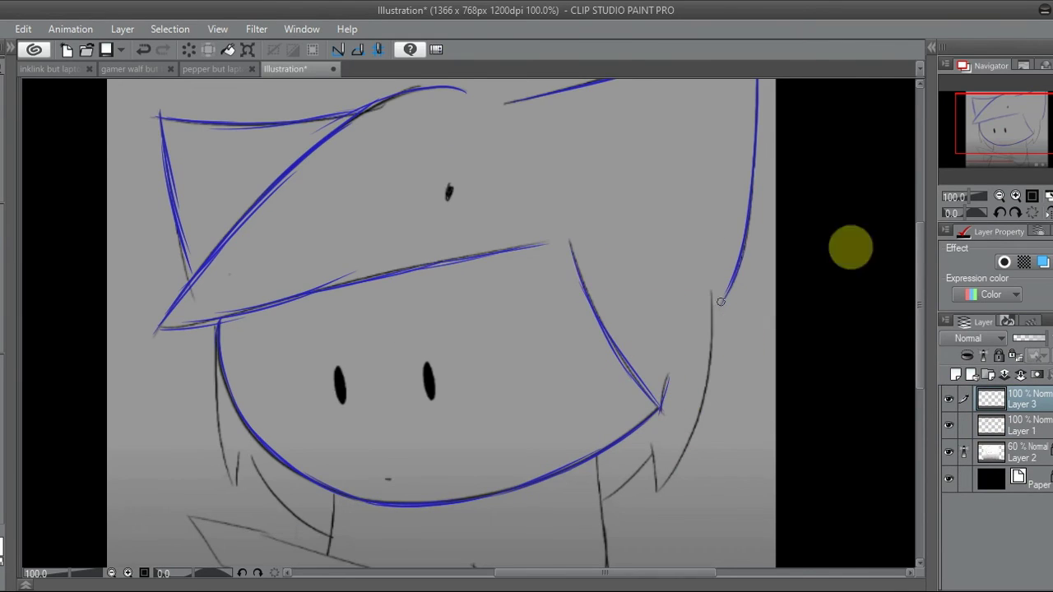
drag(848, 245, 874, 179)
drag(737, 222, 718, 366)
drag(240, 260, 265, 389)
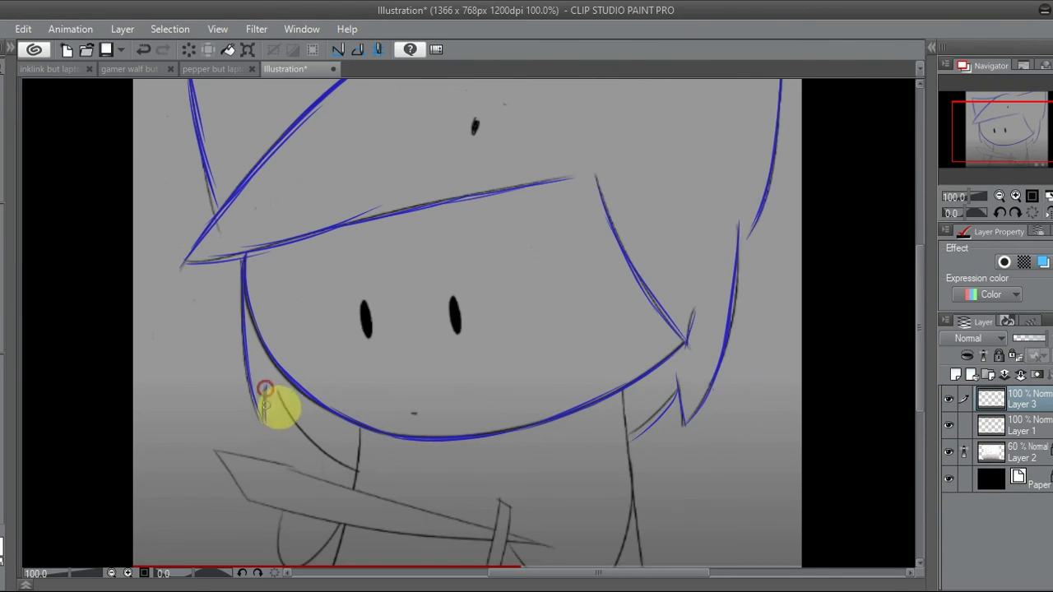
drag(1011, 131, 1008, 142)
- Trace both sides of the body on a new layer and merge it into Layer 3
key(ctrl+shift+n)
drag(400, 330, 355, 518)
drag(663, 293, 687, 518)
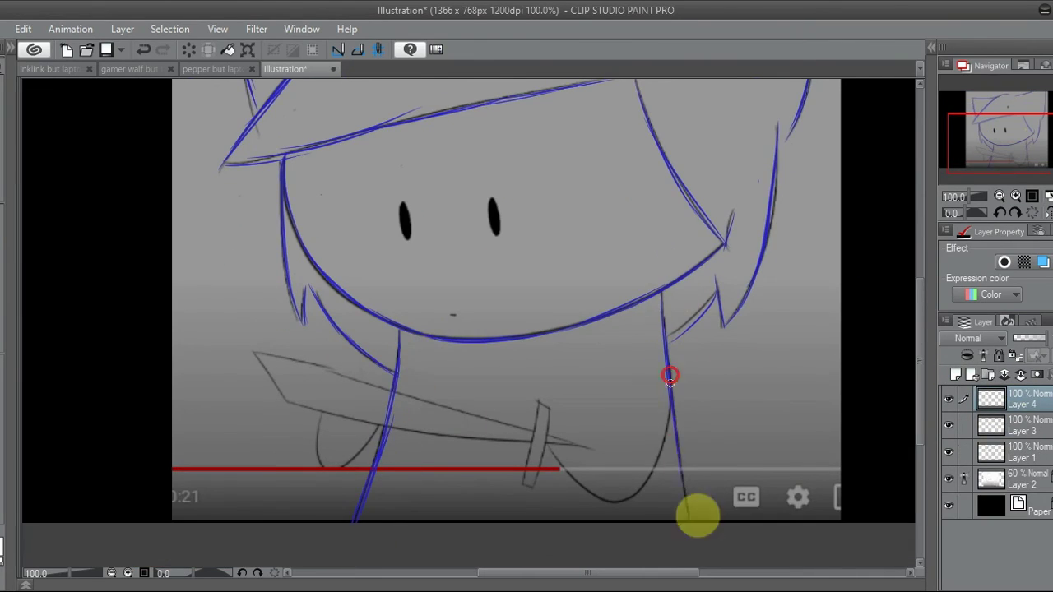
click(1021, 374)
- Trace the sword's blade and crossguard in blue over the sketch
click(1015, 196)
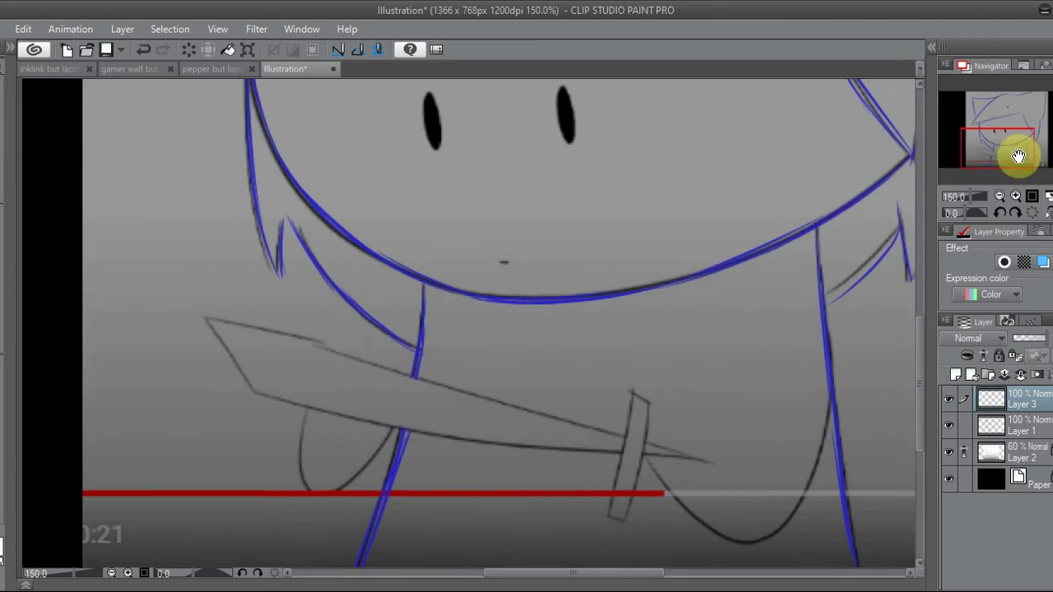
drag(238, 403, 188, 326)
drag(287, 348, 197, 327)
drag(238, 403, 567, 462)
drag(288, 349, 559, 431)
mouse_move(612, 407)
mouse_down()
mouse_move(589, 515)
mouse_move(624, 466)
mouse_move(617, 526)
mouse_up()
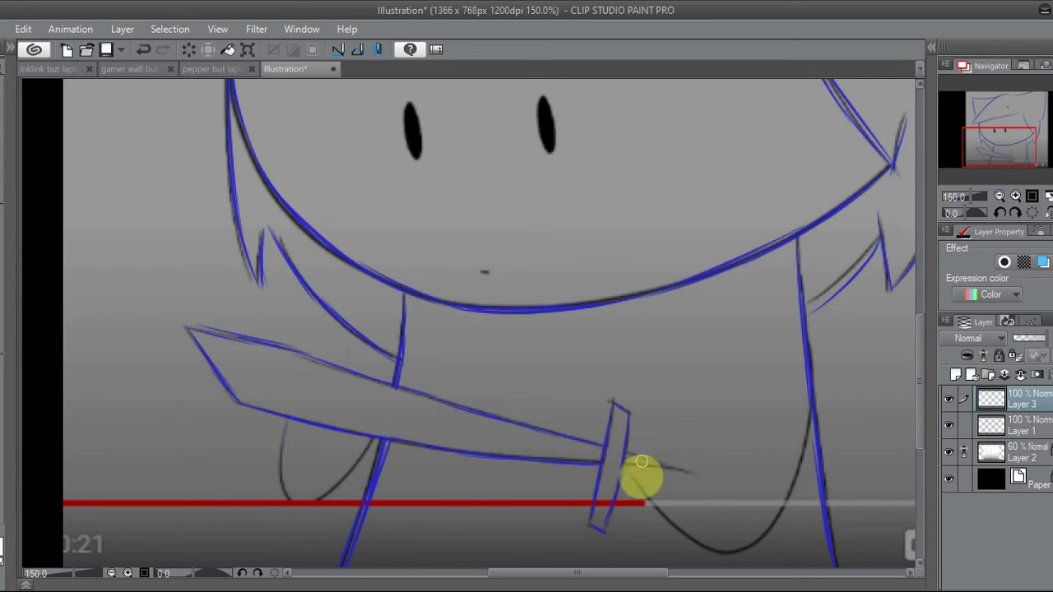
- Check the traced lines with the sketch hidden, merge them into Layer 1 and show the sketch again
click(948, 452)
click(948, 424)
click(948, 424)
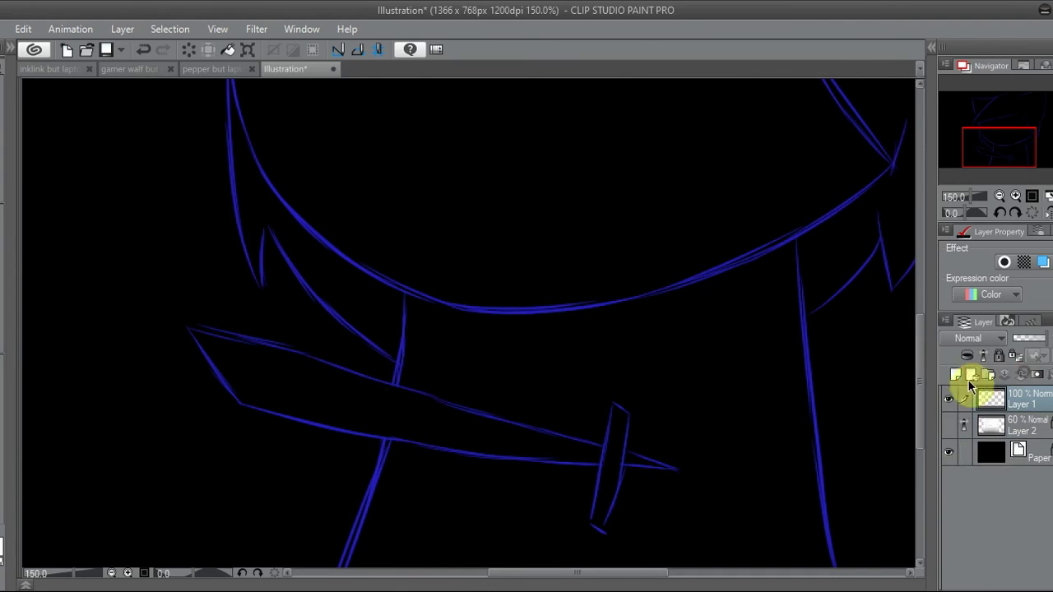
click(948, 451)
- Trace both curved arms beside and below the sword on new layers
drag(364, 385, 268, 452)
click(956, 374)
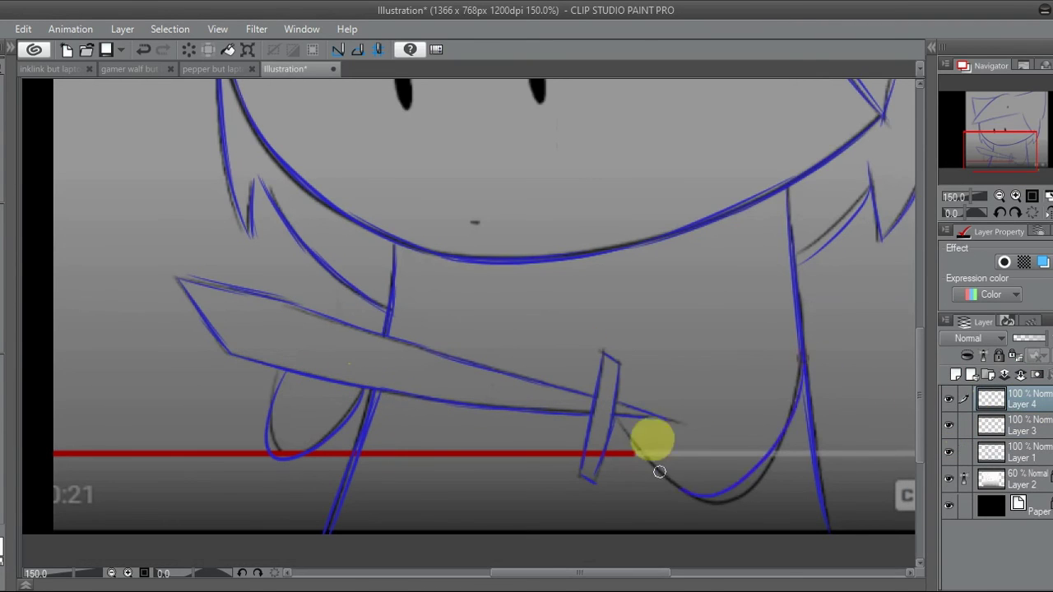
drag(802, 374, 666, 415)
- Merge the traced lines into Layer 1 and replace the sketch layer with an empty Layer 2 beneath it
click(1008, 206)
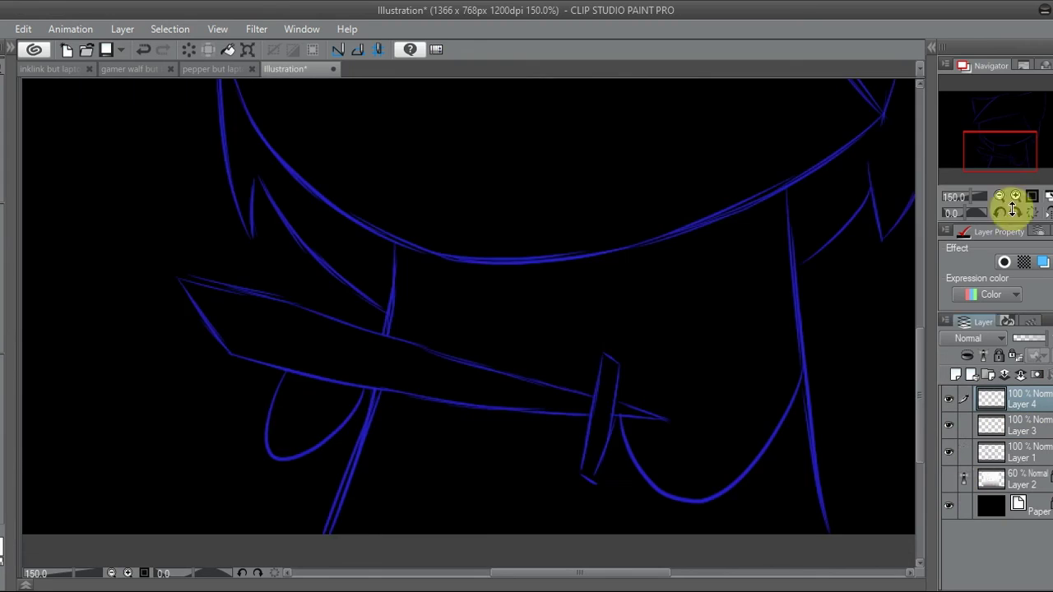
click(978, 388)
click(992, 404)
click(1002, 201)
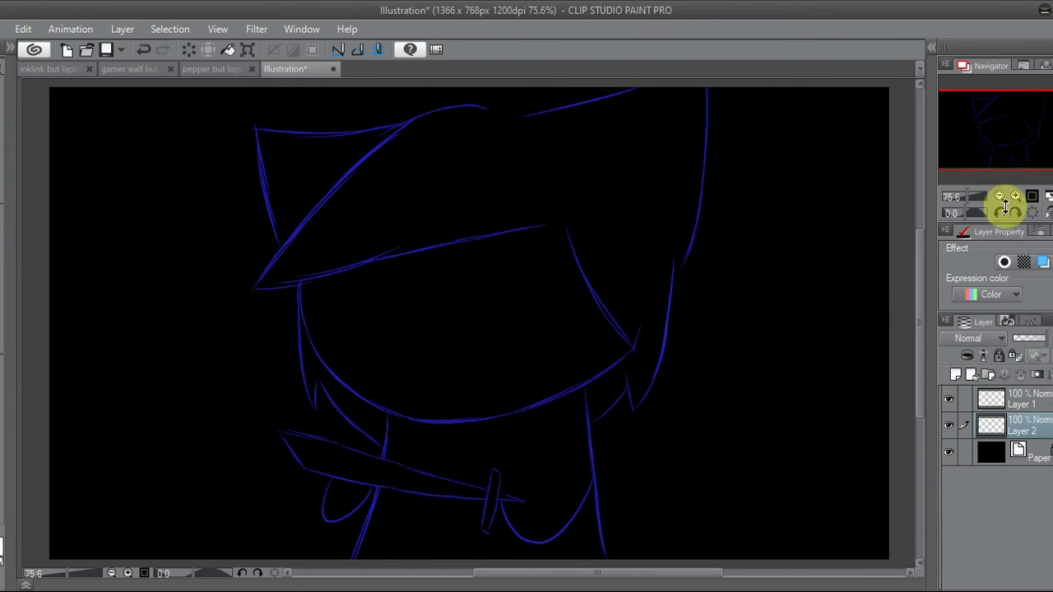
- Paint solid blue shadows on Layer 2 under the right side of the jaw and along the right body line
drag(1017, 136, 1024, 141)
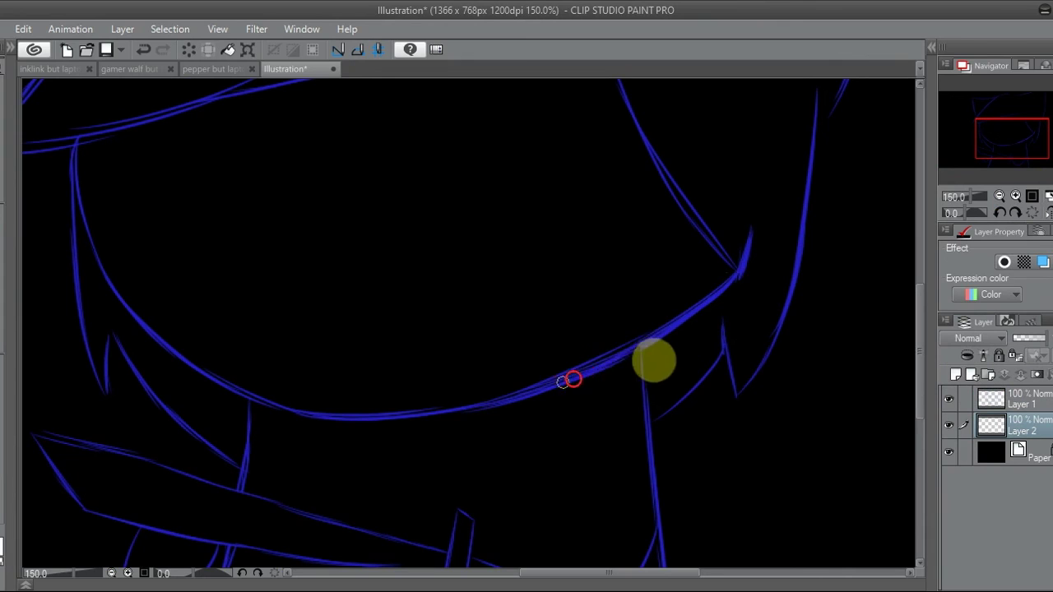
mouse_move(638, 353)
mouse_down()
mouse_move(674, 329)
mouse_move(652, 342)
mouse_up()
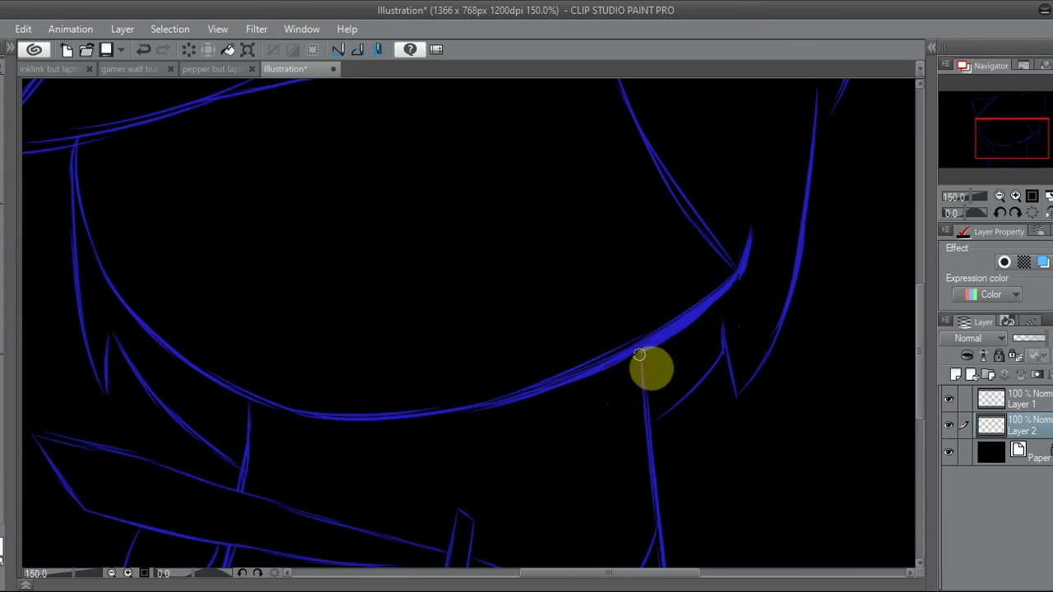
mouse_move(1000, 138)
mouse_down()
mouse_move(963, 129)
mouse_move(1014, 117)
mouse_move(997, 126)
mouse_up()
drag(668, 193, 390, 259)
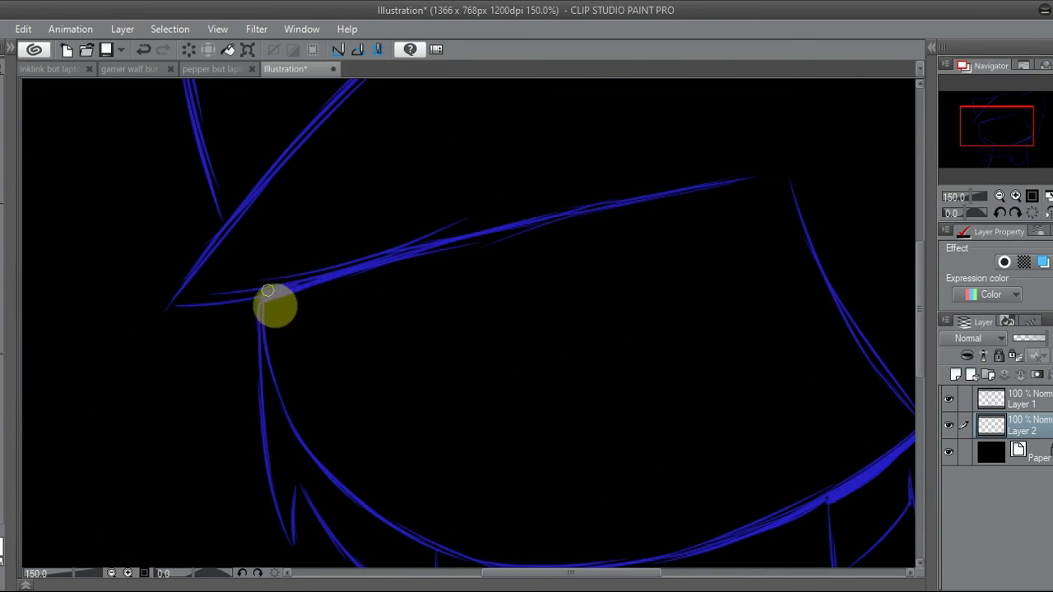
click(1012, 141)
click(1013, 140)
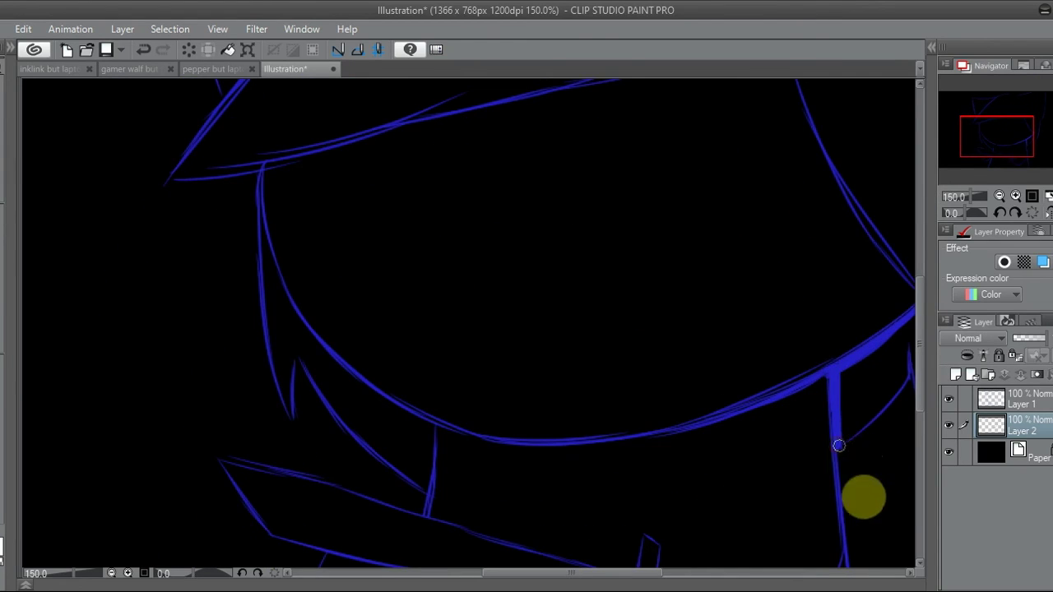
- Fill the sword's blade, crossguard and handle with solid blue on Layer 2
click(1008, 160)
click(576, 357)
click(665, 374)
key(ctrl+z)
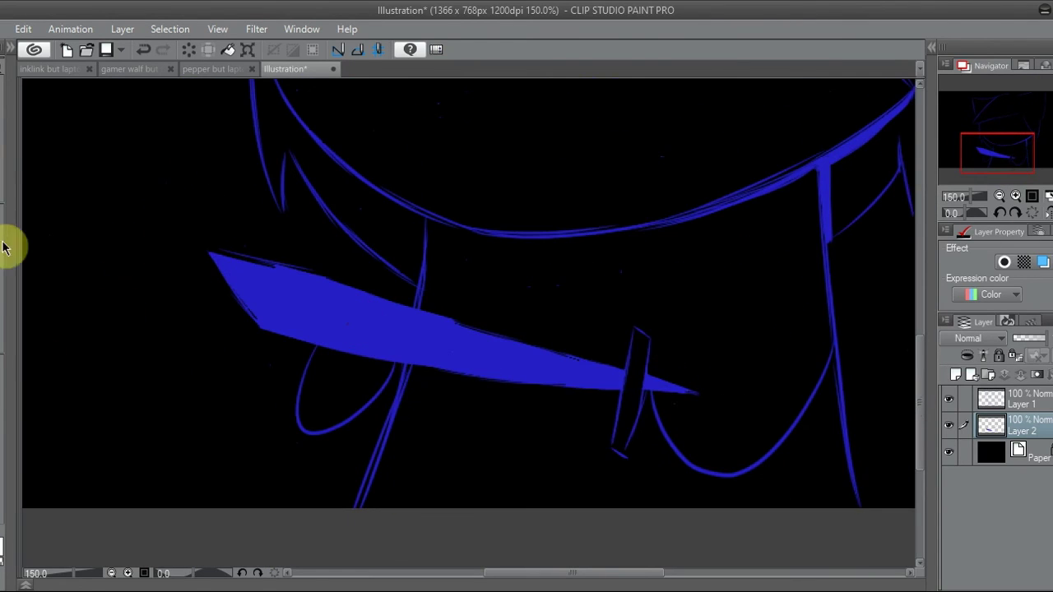
click(632, 362)
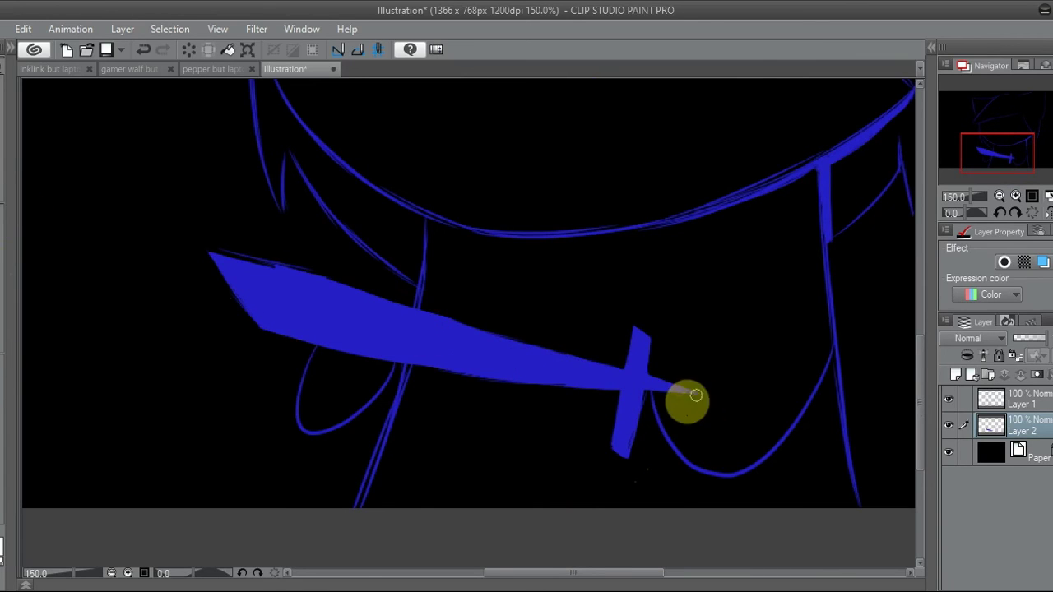
click(1005, 146)
- Merge Layer 1 into Layer 2 and save the drawing in the Drawings folder under a name beginning with "zini"
key(ctrl+0)
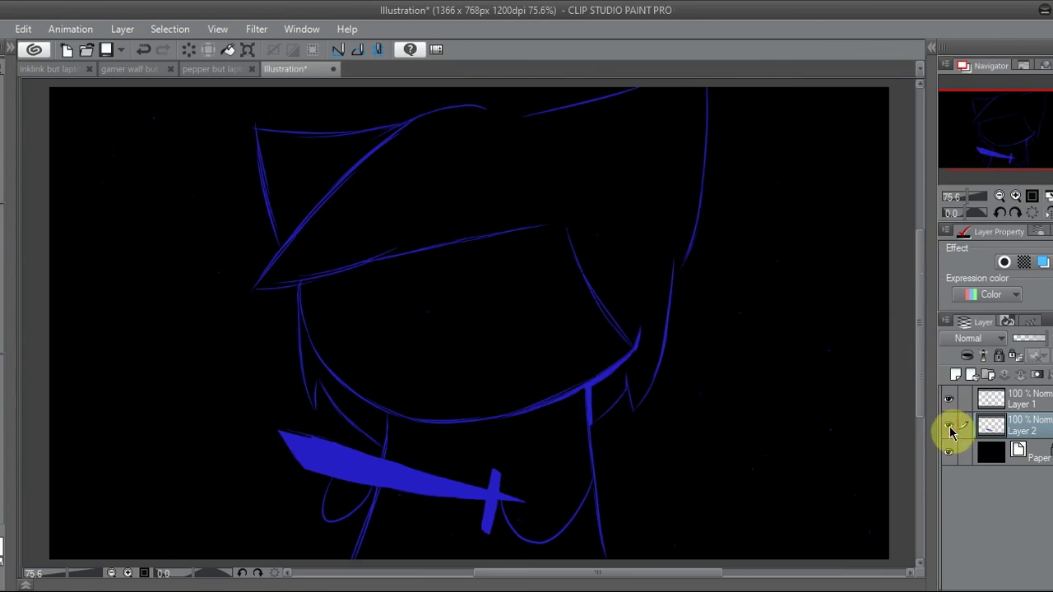
click(1016, 402)
key(ctrl+e)
key(ctrl+s)
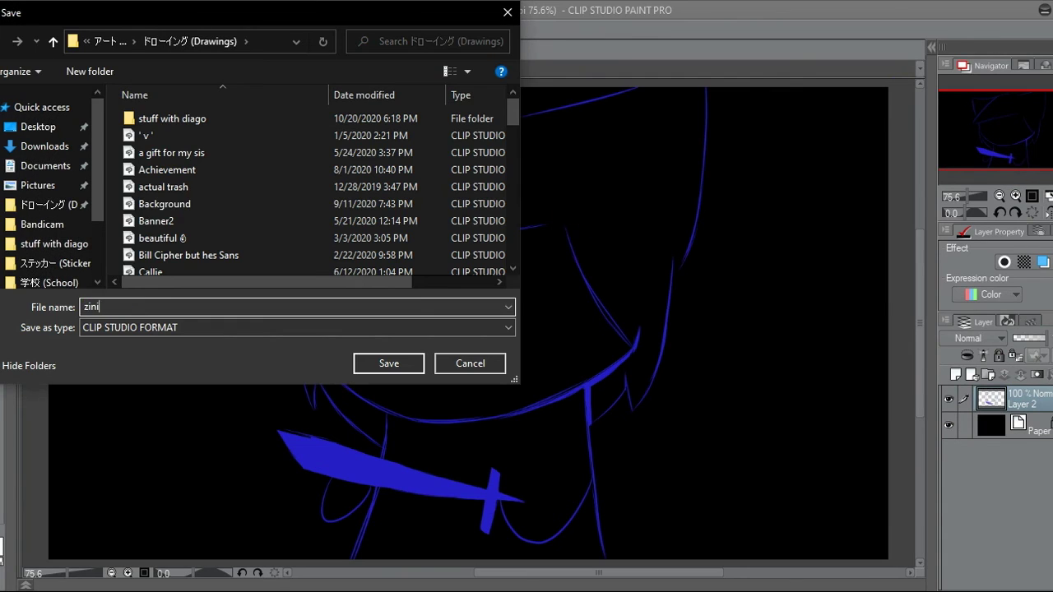
key(Return)
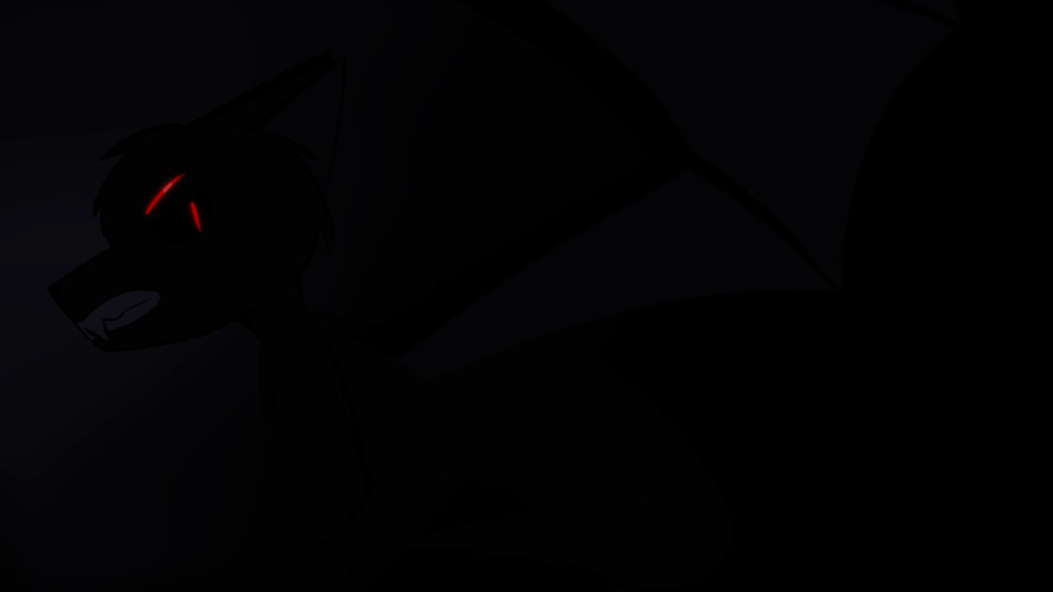